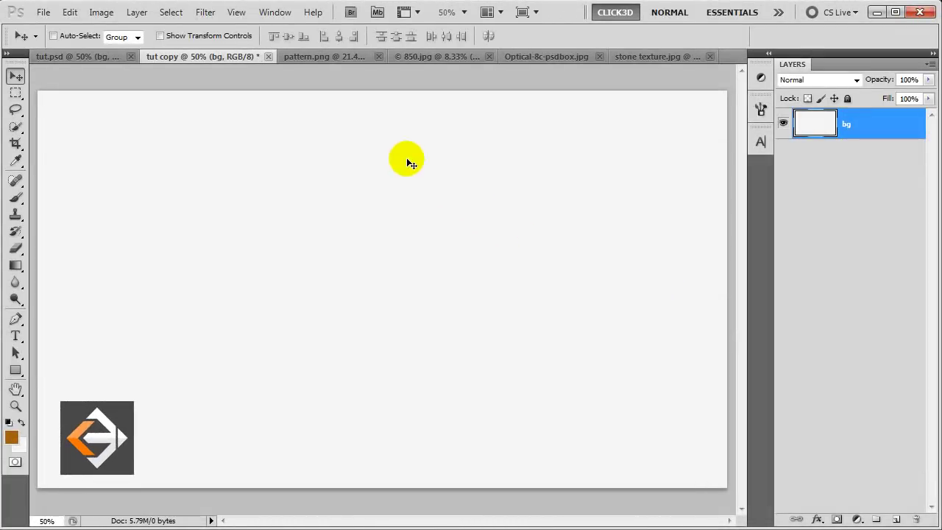
# Paste the diagonal line pattern from pattern.png into tut copy as a new layer
pyautogui.click(358, 61)
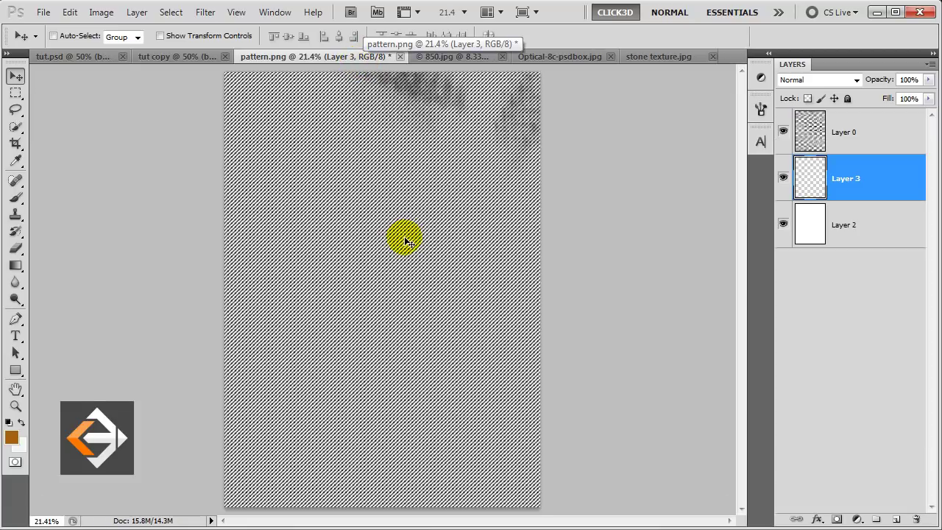
pyautogui.click(190, 58)
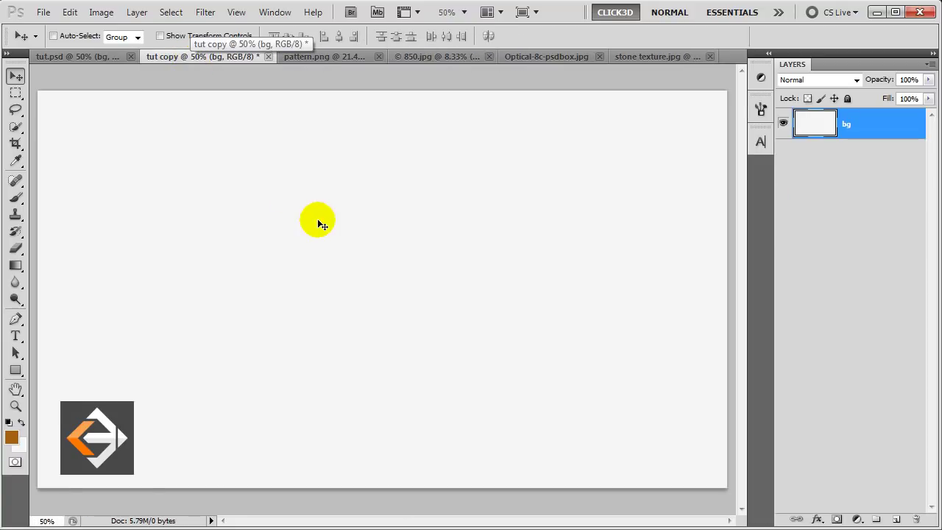
pyautogui.hotkey('ctrl', 'v')
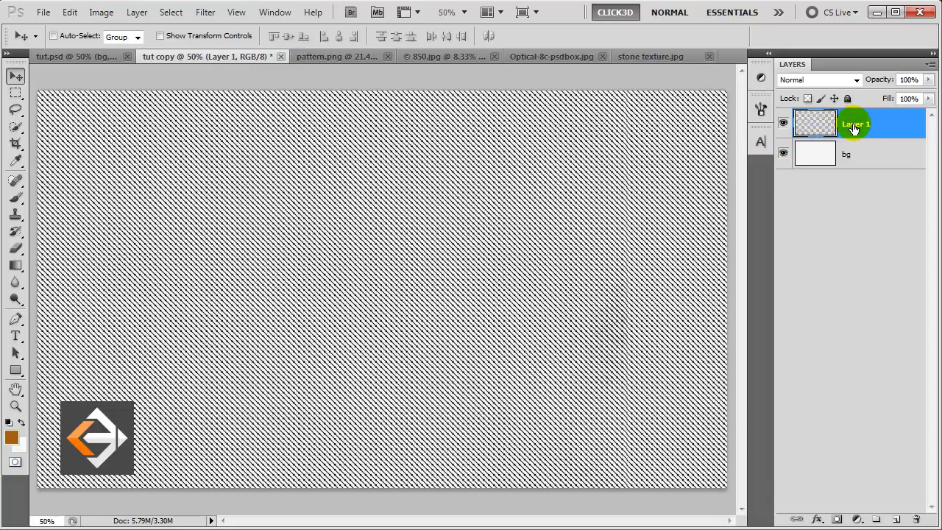
# Rename the layer 'pattern' and give it a layer mask, inverted to black
pyautogui.write('pattern')
pyautogui.press('Return')
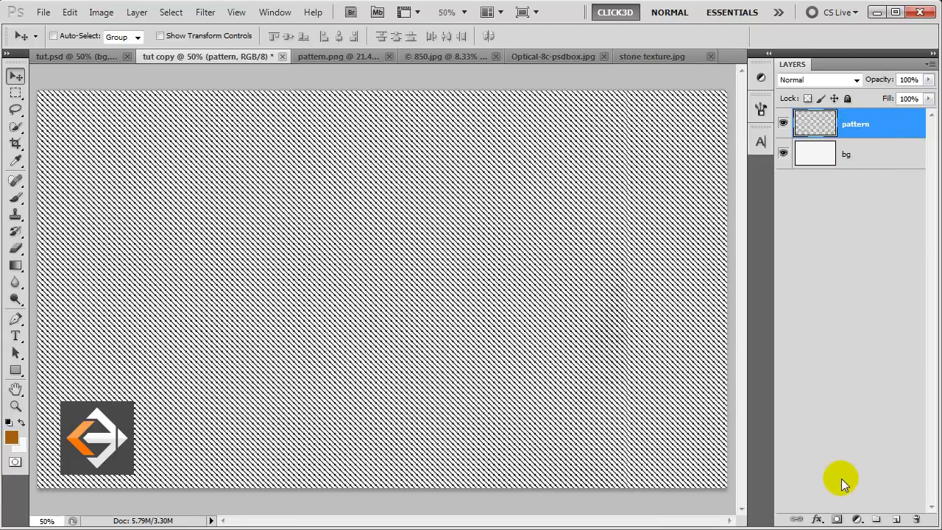
pyautogui.click(837, 519)
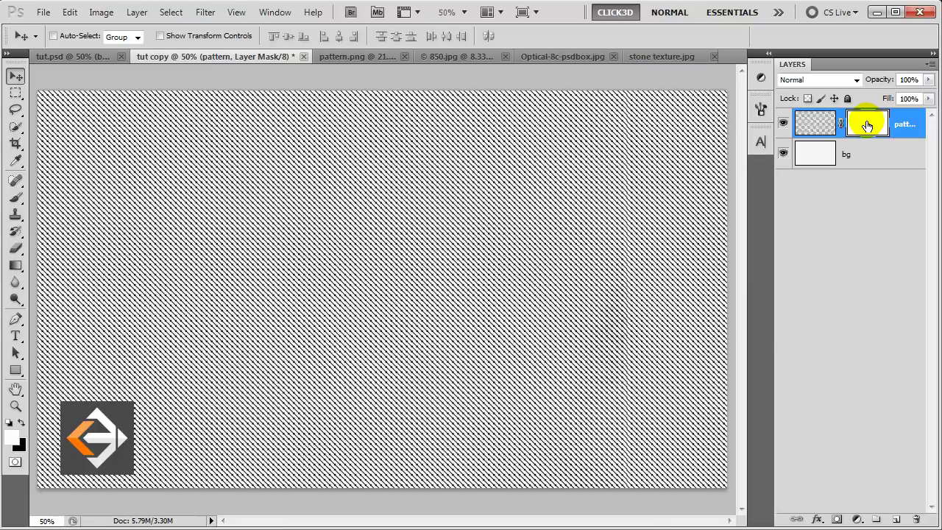
pyautogui.hotkey('ctrl', 'i')
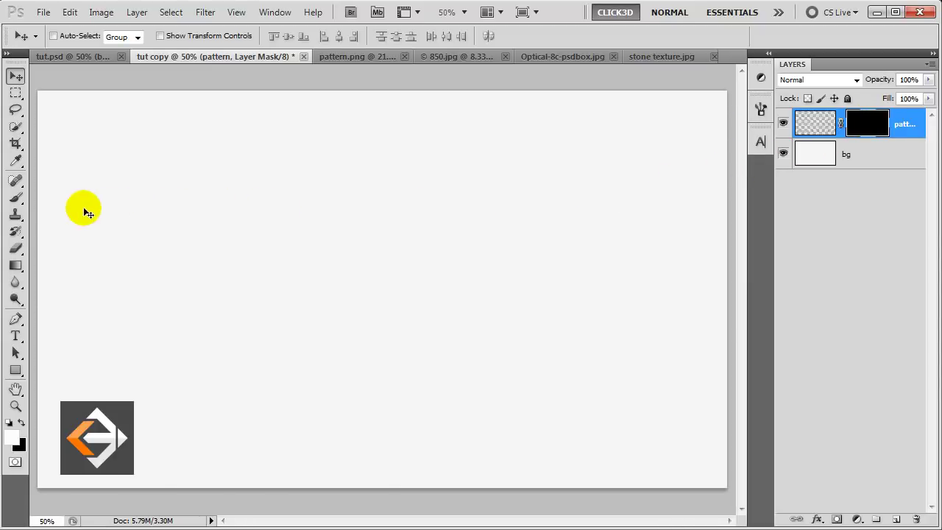
# Select the textured 644 brush with flow set to 100%
pyautogui.click(16, 198)
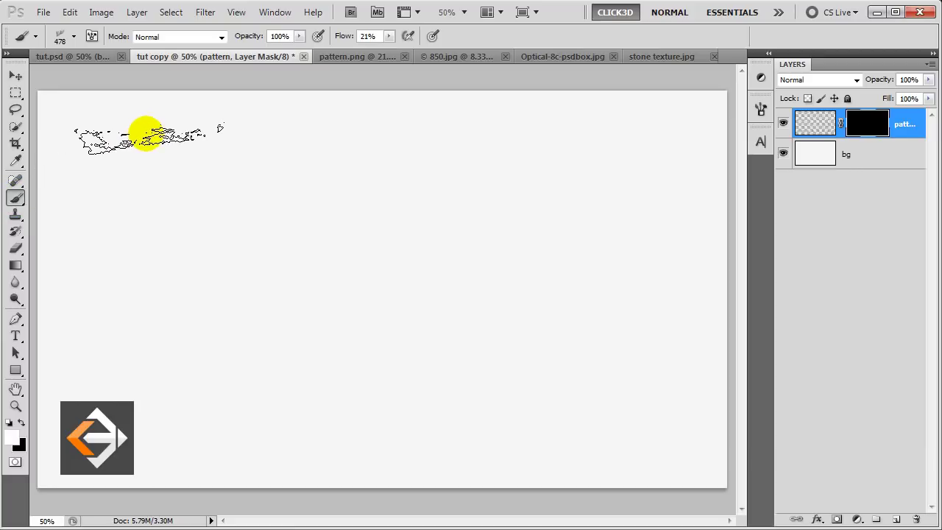
pyautogui.rightClick(146, 134)
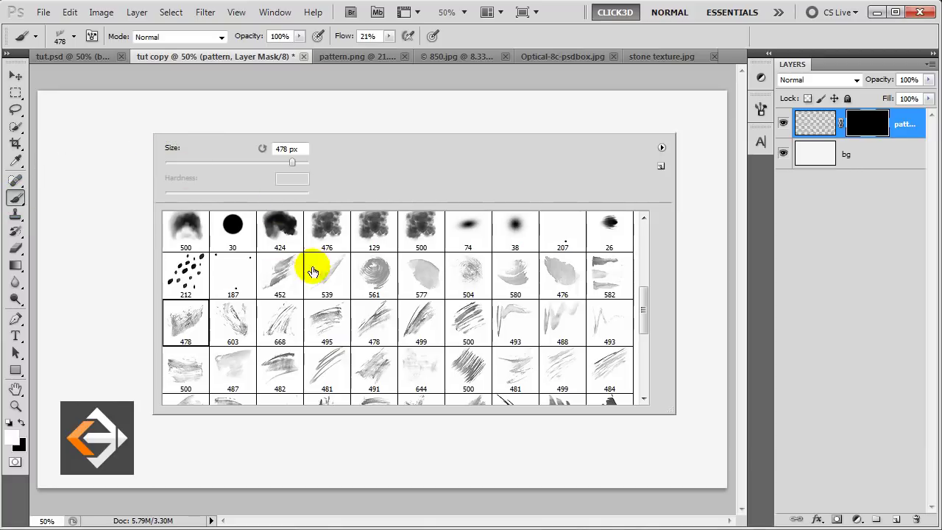
pyautogui.doubleClick(421, 373)
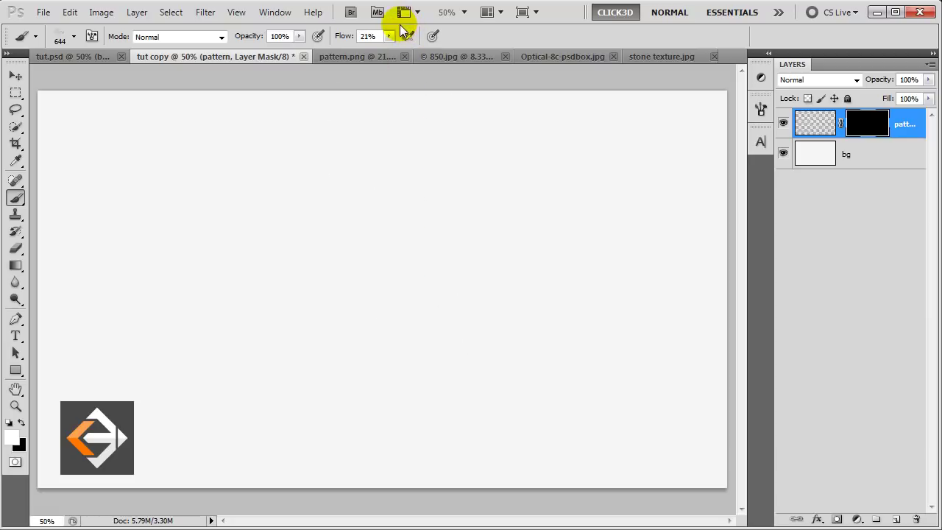
pyautogui.moveTo(388, 36)
pyautogui.mouseDown()
pyautogui.moveTo(414, 57)
pyautogui.moveTo(462, 55)
pyautogui.mouseUp()
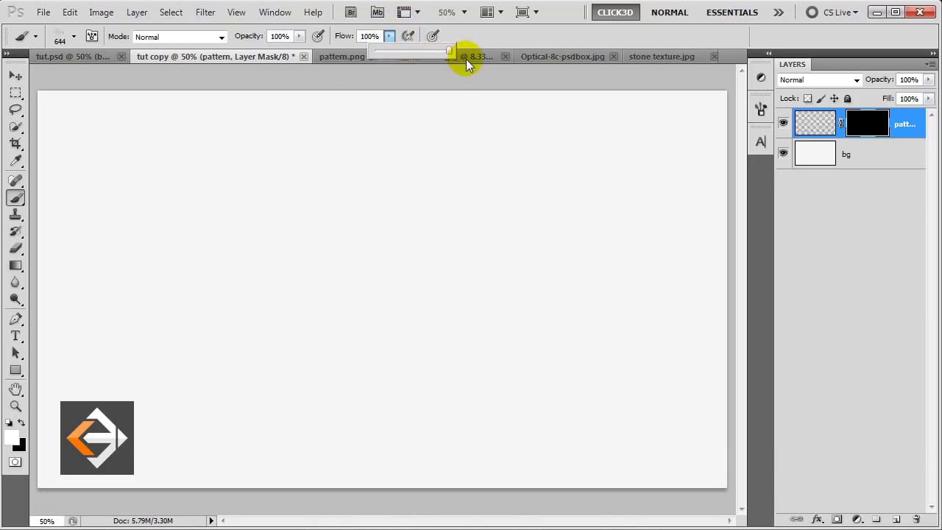
pyautogui.click(150, 111)
# Paint the pattern back in on the mask along the edges, upper right and top
pyautogui.moveTo(151, 108)
pyautogui.mouseDown()
pyautogui.moveTo(111, 120)
pyautogui.moveTo(97, 139)
pyautogui.moveTo(113, 149)
pyautogui.moveTo(274, 112)
pyautogui.moveTo(246, 116)
pyautogui.moveTo(132, 382)
pyautogui.moveTo(132, 441)
pyautogui.moveTo(116, 477)
pyautogui.moveTo(240, 478)
pyautogui.moveTo(395, 505)
pyautogui.moveTo(693, 466)
pyautogui.moveTo(714, 481)
pyautogui.moveTo(710, 459)
pyautogui.moveTo(729, 477)
pyautogui.mouseUp()
pyautogui.press('[')
pyautogui.press('[')
pyautogui.moveTo(709, 214)
pyautogui.mouseDown()
pyautogui.moveTo(723, 204)
pyautogui.moveTo(668, 143)
pyautogui.moveTo(713, 118)
pyautogui.moveTo(725, 89)
pyautogui.moveTo(557, 101)
pyautogui.moveTo(542, 93)
pyautogui.moveTo(513, 137)
pyautogui.mouseUp()
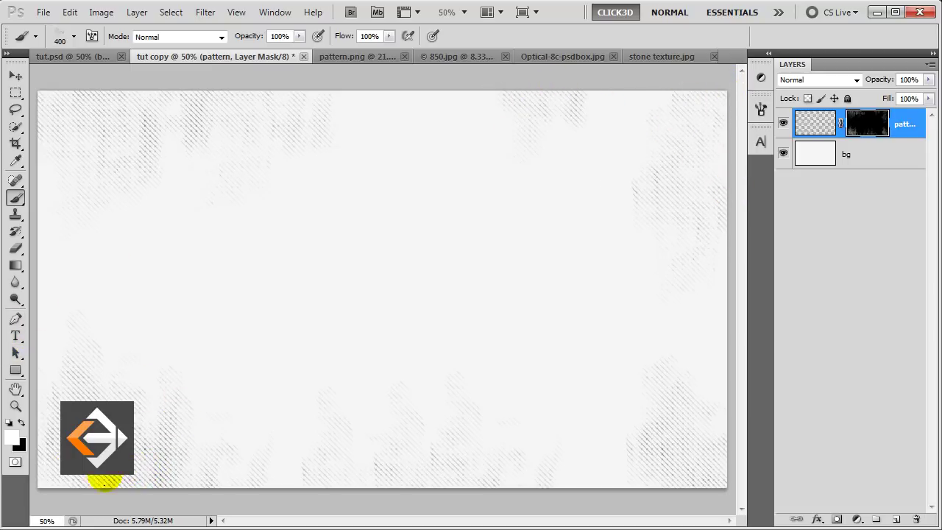
pyautogui.press('[')
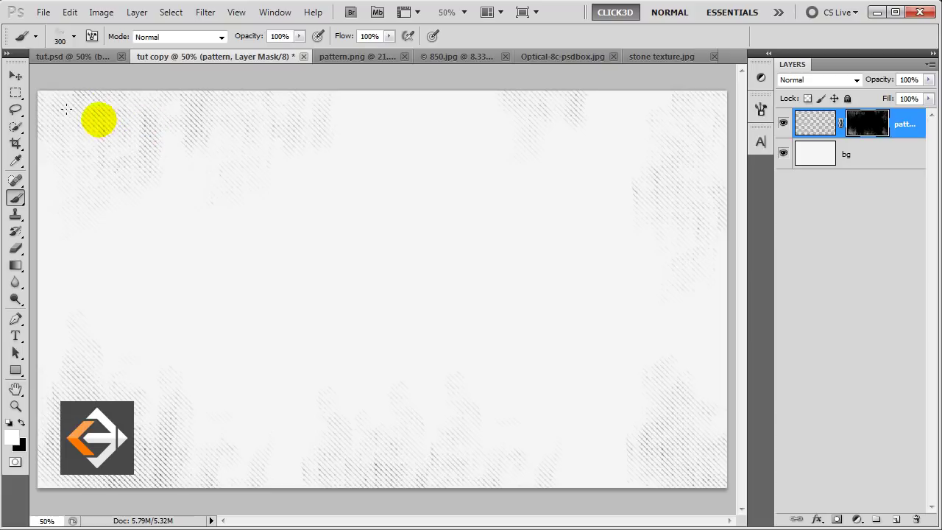
pyautogui.press(']')
pyautogui.moveTo(94, 120)
pyautogui.mouseDown()
pyautogui.moveTo(73, 126)
pyautogui.moveTo(179, 111)
pyautogui.moveTo(429, 126)
pyautogui.moveTo(626, 116)
pyautogui.moveTo(699, 252)
pyautogui.moveTo(705, 468)
pyautogui.moveTo(615, 454)
pyautogui.moveTo(728, 479)
pyautogui.moveTo(616, 315)
pyautogui.moveTo(601, 274)
pyautogui.mouseUp()
pyautogui.press('v')
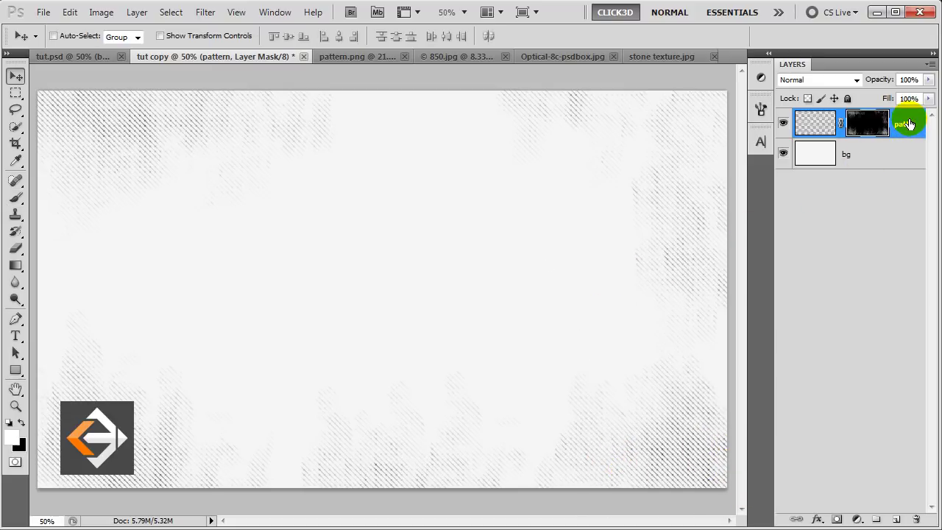
# Create a new empty layer named 'scratch' above pattern
pyautogui.click(895, 519)
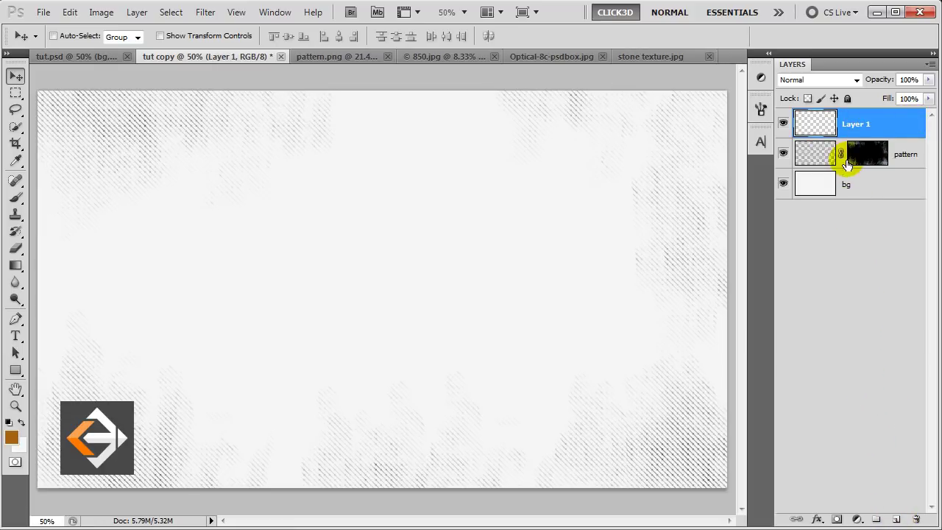
pyautogui.click(852, 129)
pyautogui.write('sc')
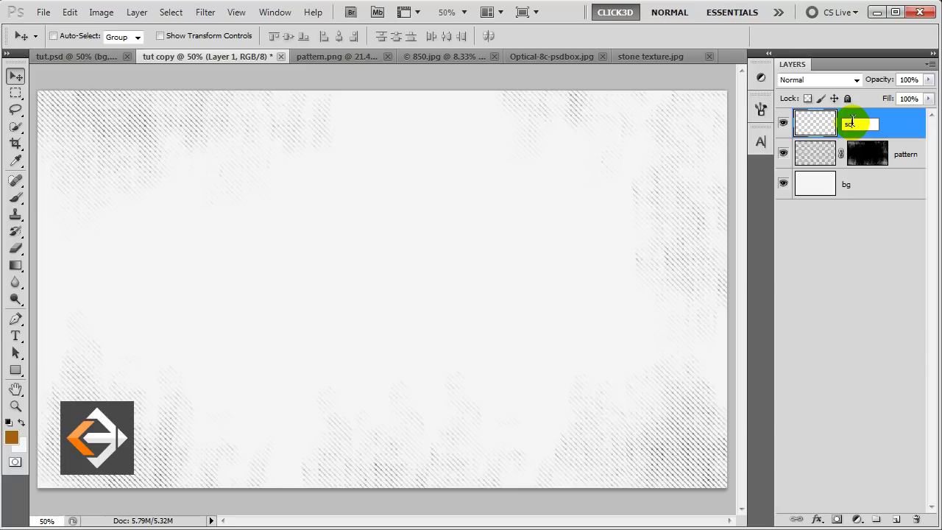
pyautogui.write('ratch')
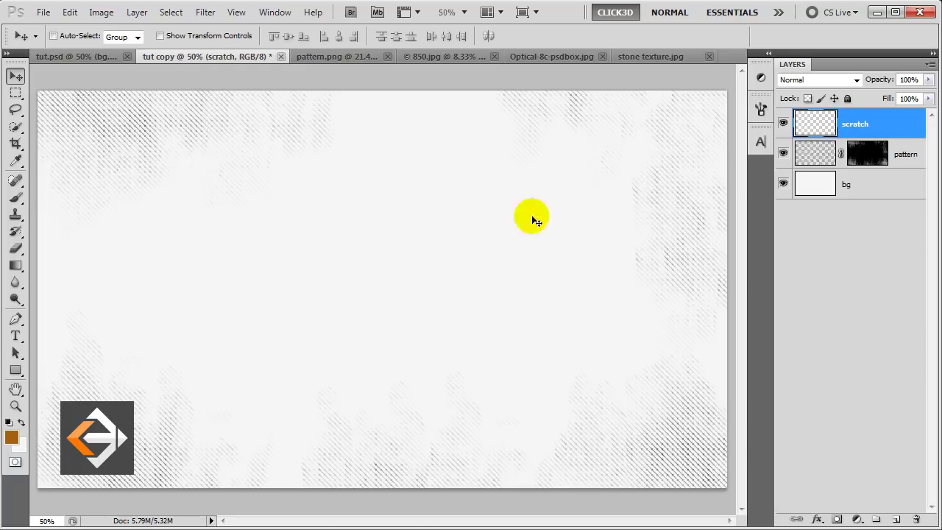
# Dab brown texture with brush 644 at the top, right, bottom, left edges and middle
pyautogui.click(17, 196)
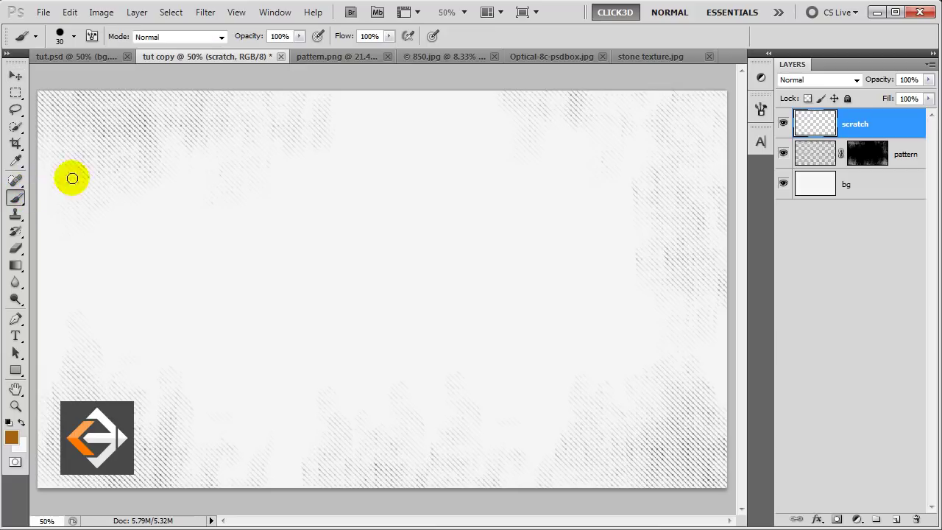
pyautogui.rightClick(137, 147)
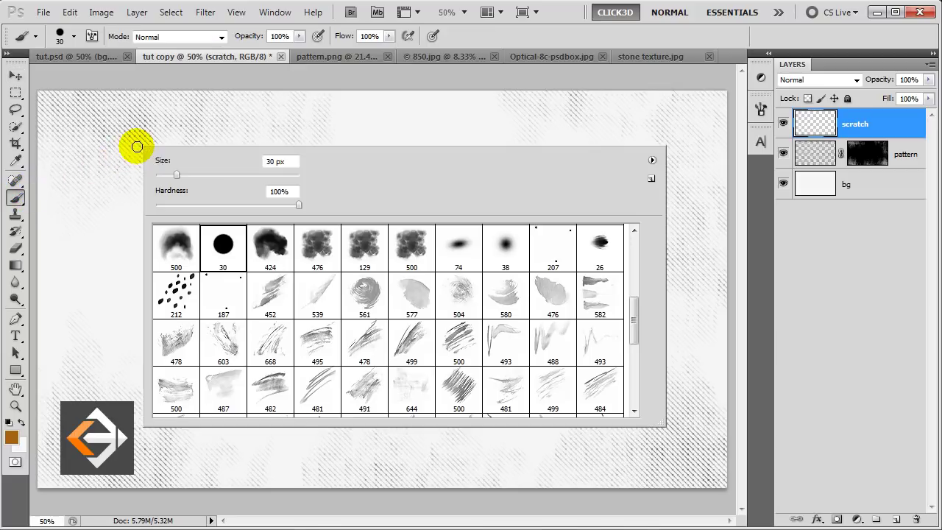
pyautogui.doubleClick(408, 391)
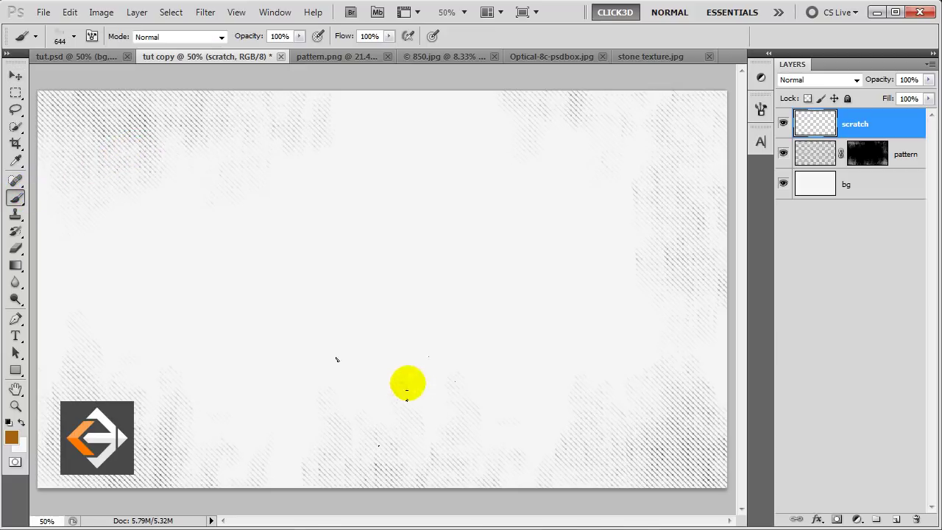
pyautogui.click(479, 112)
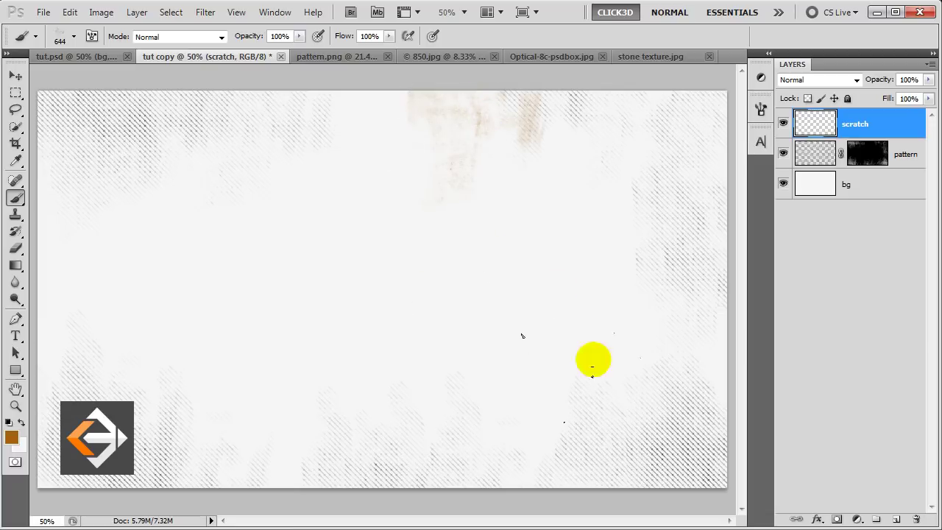
pyautogui.click(717, 360)
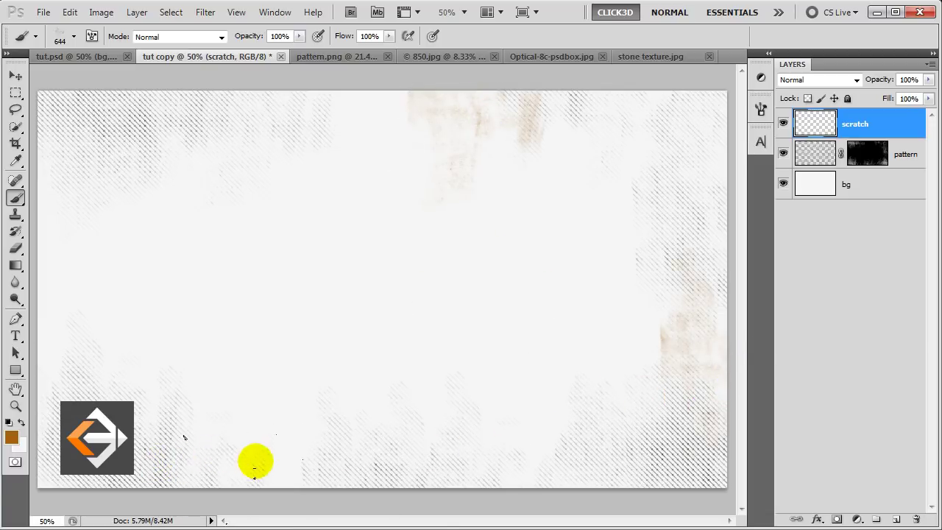
pyautogui.click(252, 458)
pyautogui.press('[')
pyautogui.press('[')
pyautogui.click(86, 272)
pyautogui.press('[')
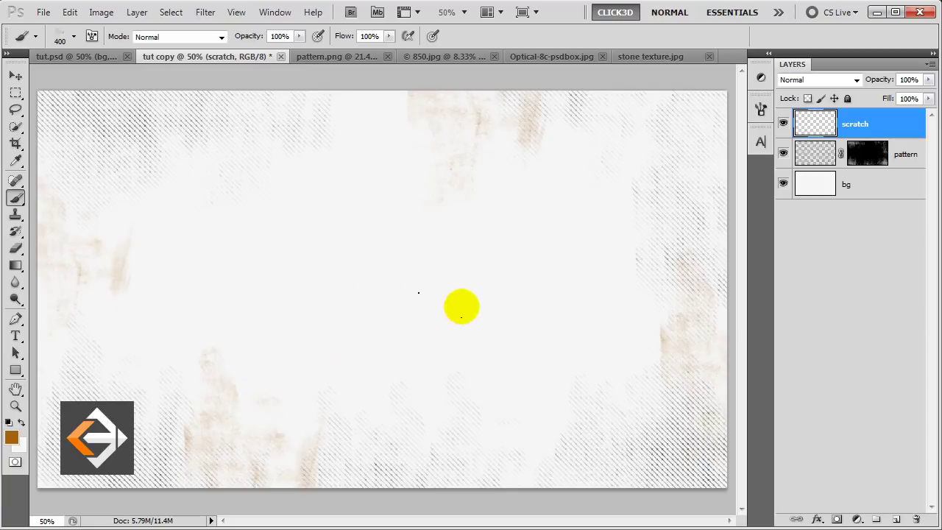
pyautogui.click(446, 295)
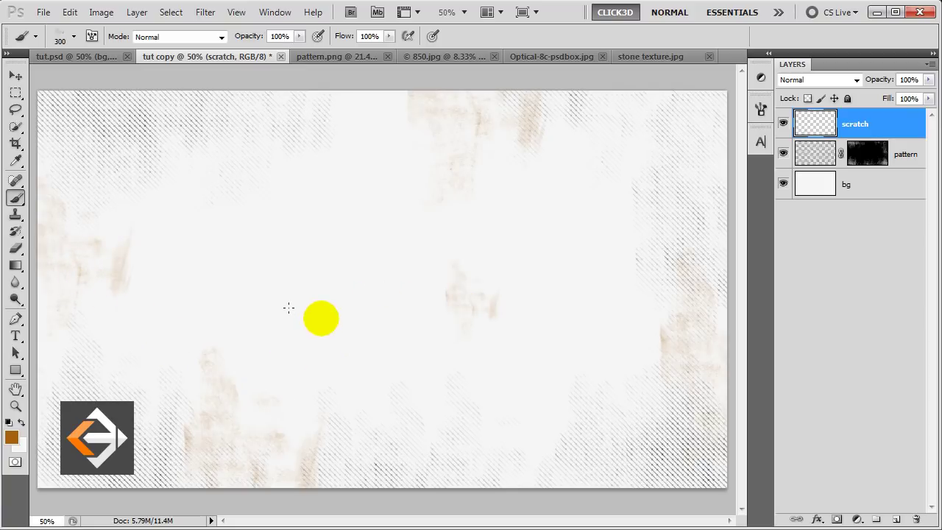
pyautogui.press('v')
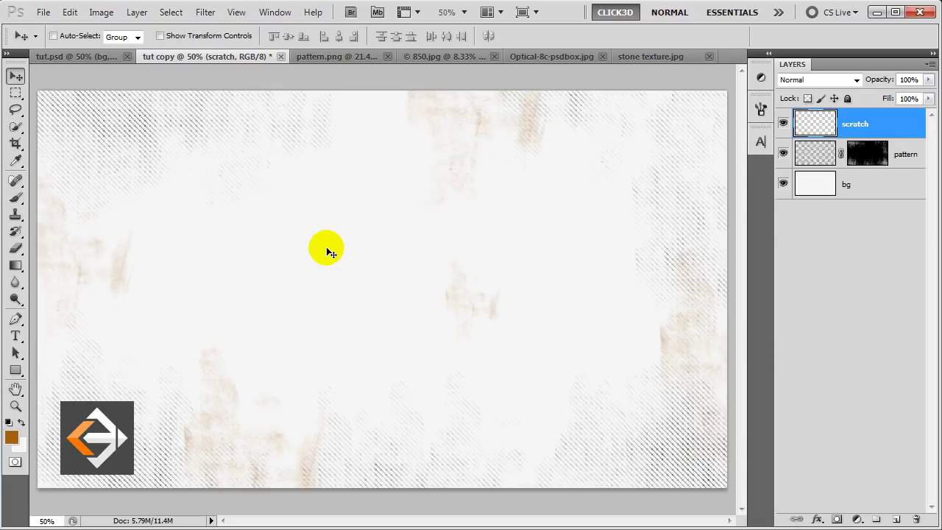
pyautogui.click(888, 125)
# Create a new empty layer named 'particles' above scratch
pyautogui.click(894, 520)
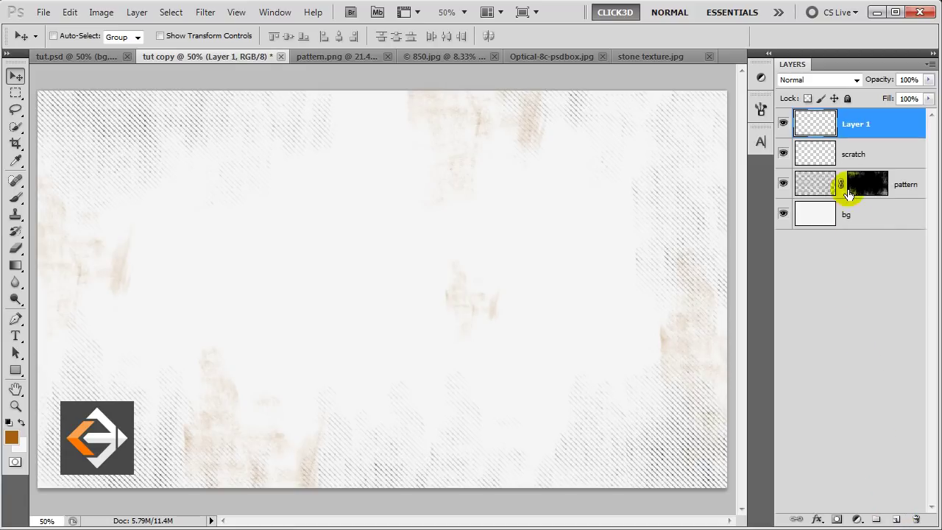
pyautogui.click(854, 138)
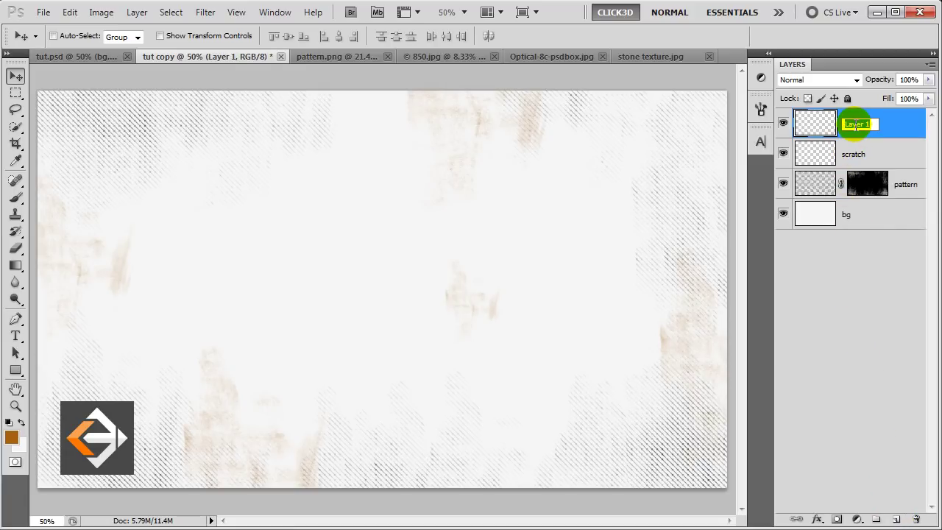
pyautogui.write('particle')
pyautogui.write('s')
pyautogui.press('Return')
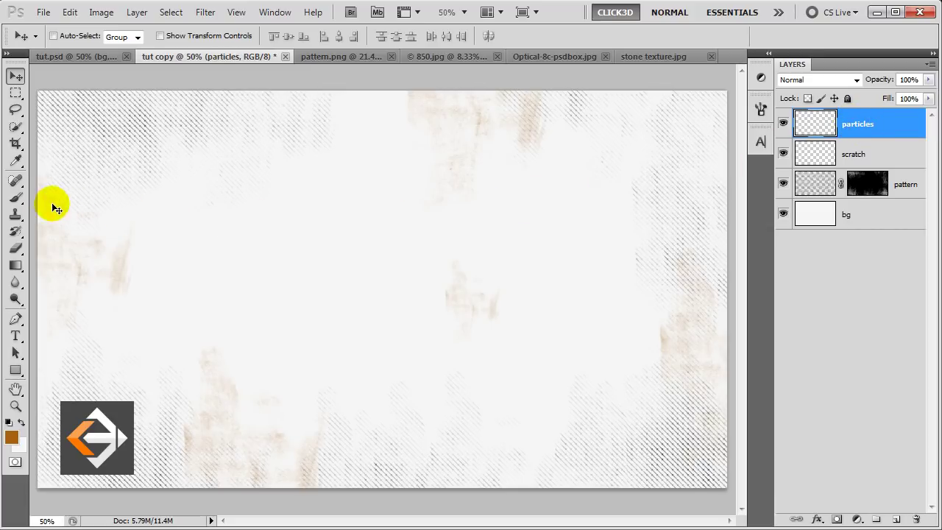
# Stamp a splatter with the 393 brush near the top-left corner
pyautogui.click(16, 198)
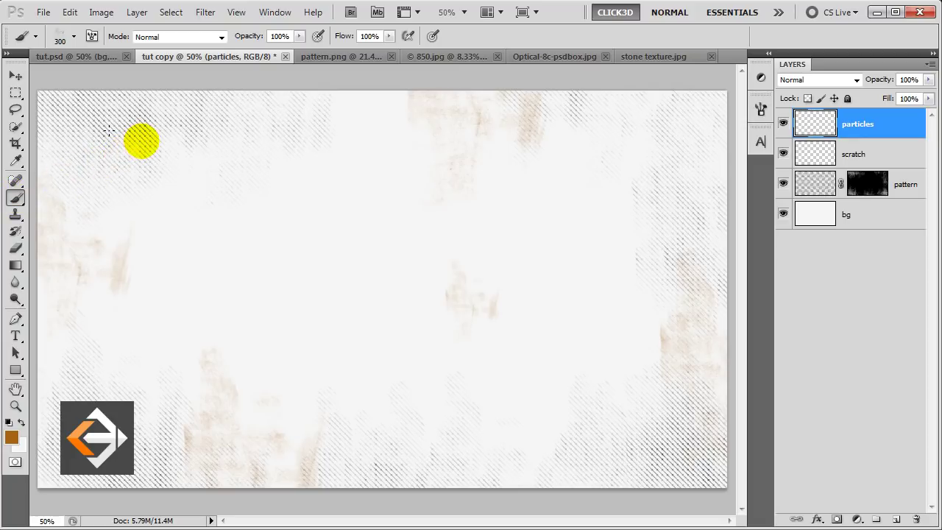
pyautogui.rightClick(140, 142)
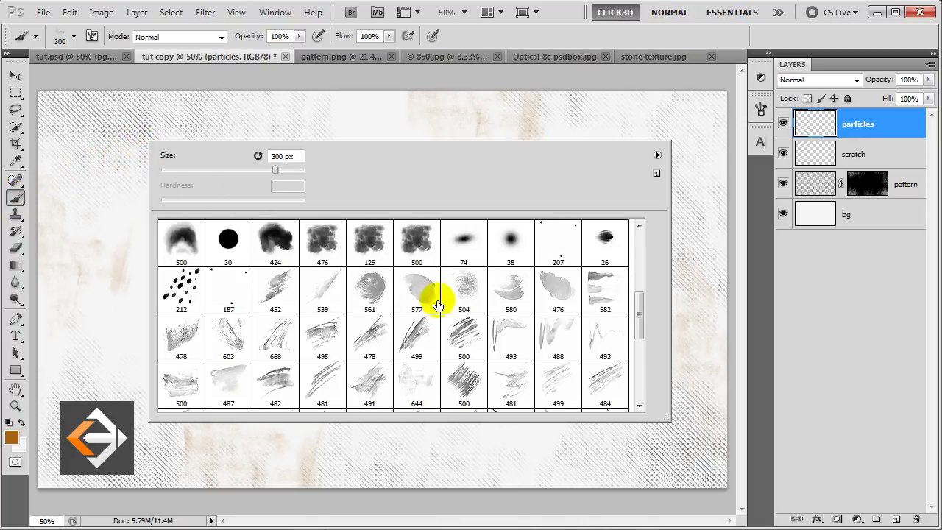
pyautogui.moveTo(639, 318); pyautogui.dragTo(639, 362)
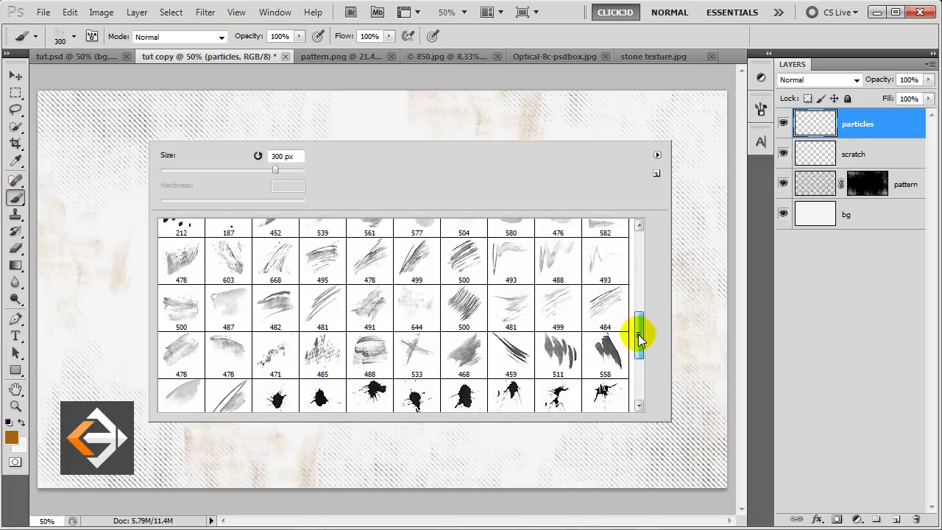
pyautogui.moveTo(639, 362); pyautogui.dragTo(640, 371)
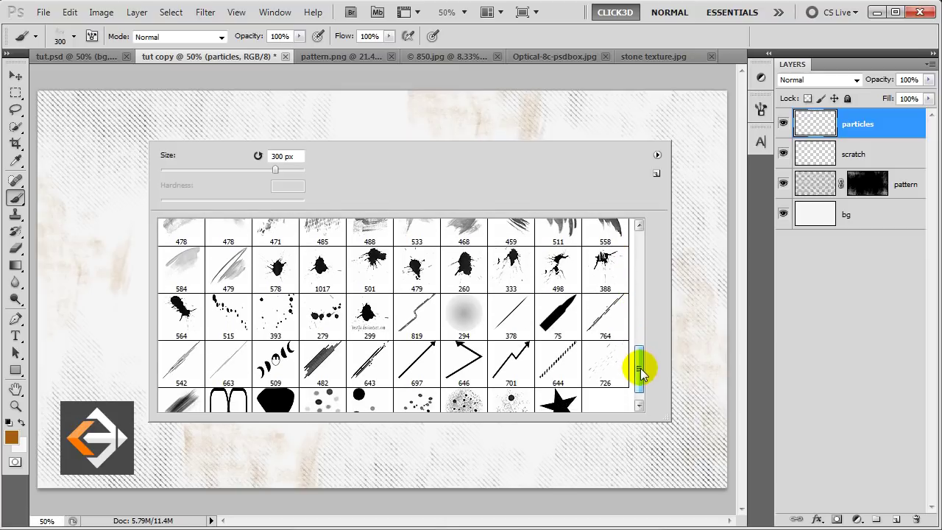
pyautogui.doubleClick(280, 313)
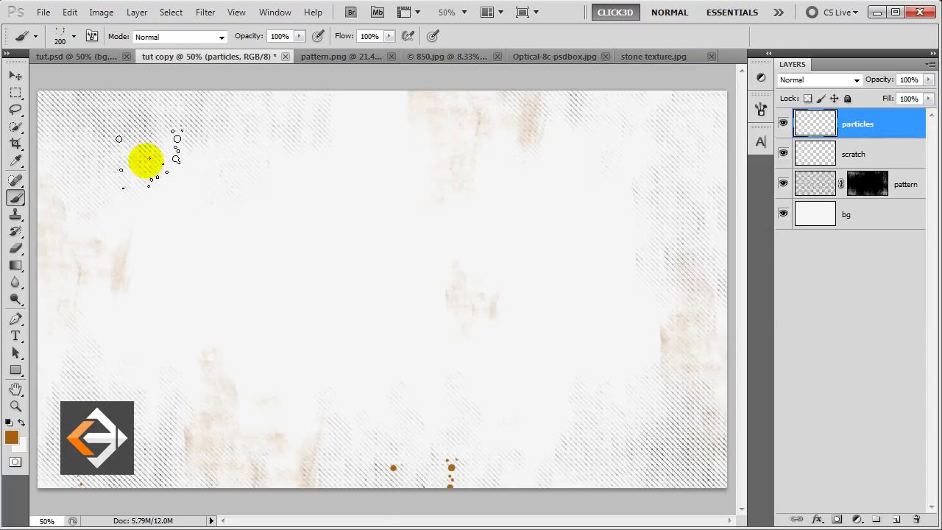
pyautogui.click(76, 99)
# Paint scattered dots with brush 207 at size 150 at lower left, bottom and top-left
pyautogui.rightClick(202, 139)
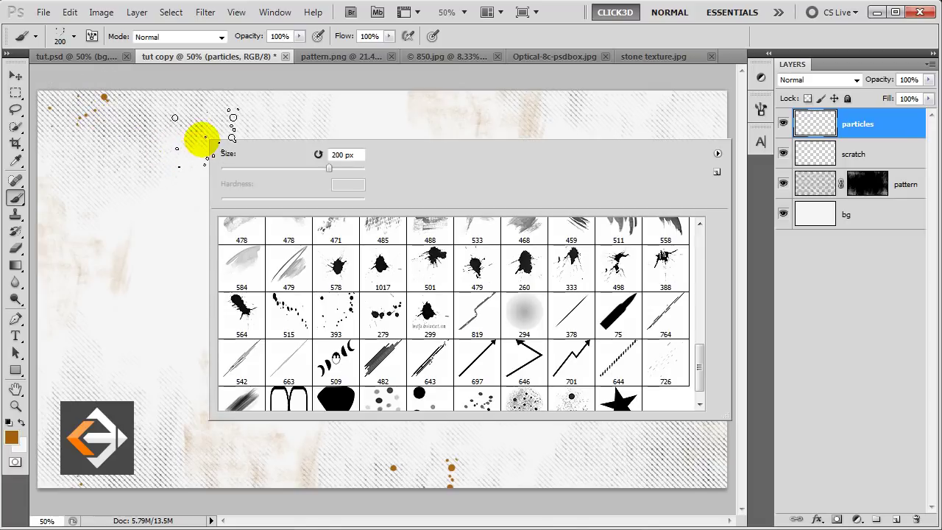
pyautogui.moveTo(703, 377); pyautogui.dragTo(697, 297)
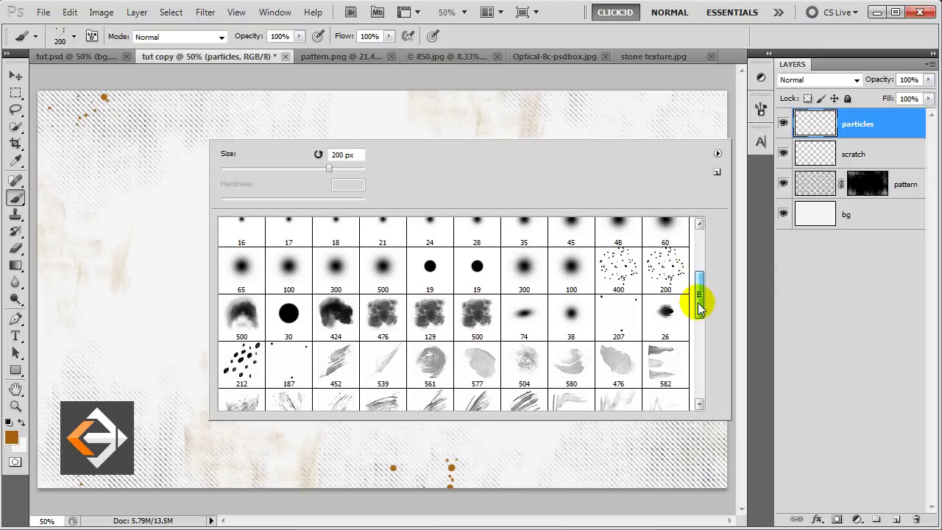
pyautogui.doubleClick(620, 314)
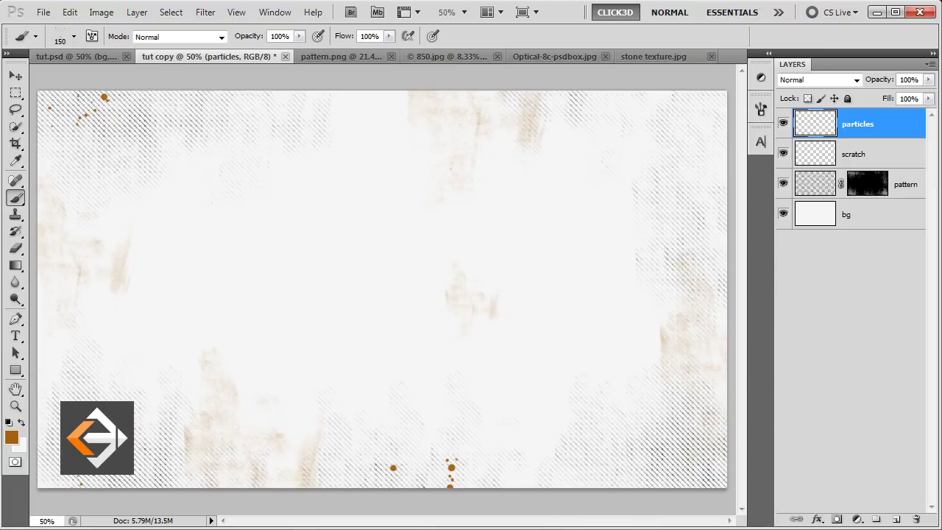
pyautogui.press(']')
pyautogui.moveTo(133, 354); pyautogui.dragTo(143, 450)
pyautogui.click(426, 448)
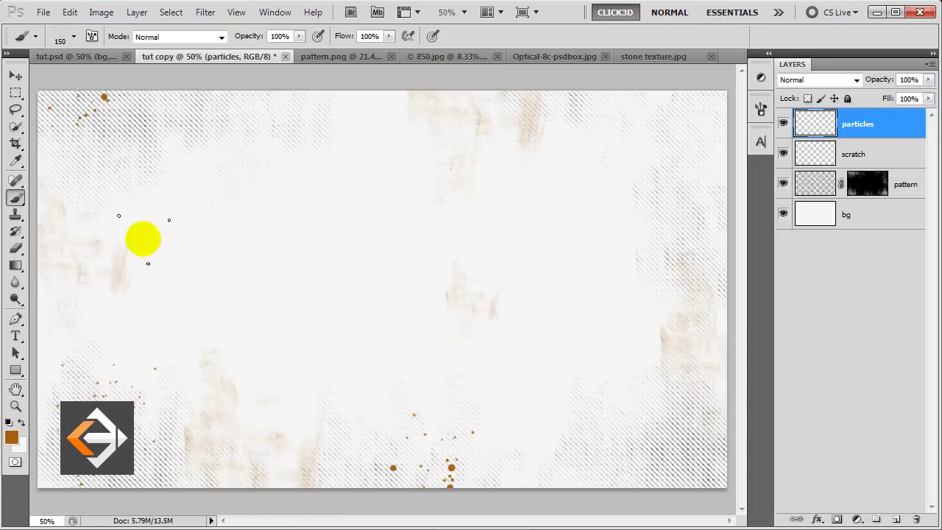
pyautogui.moveTo(76, 127); pyautogui.dragTo(99, 135)
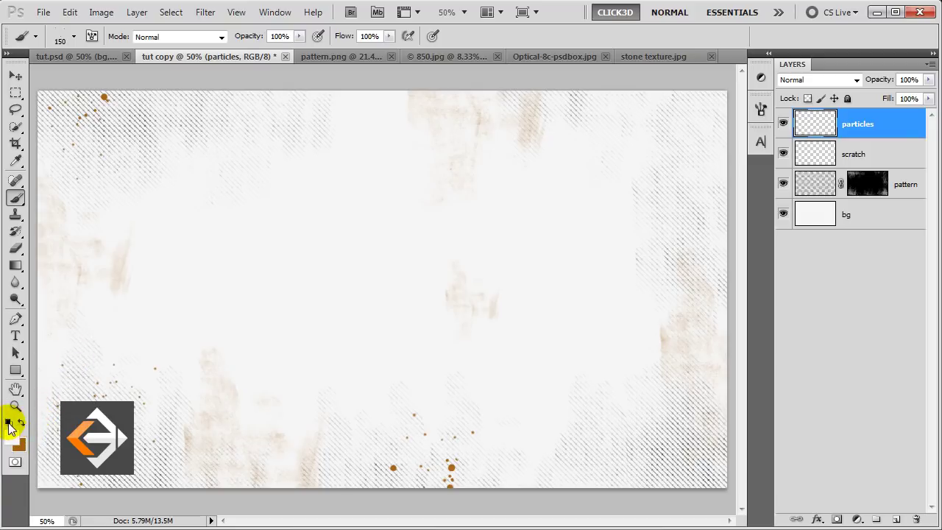
# Reset colours to black and white, then paint black dots at top-left, lower left and bottom
pyautogui.click(8, 421)
pyautogui.click(82, 163)
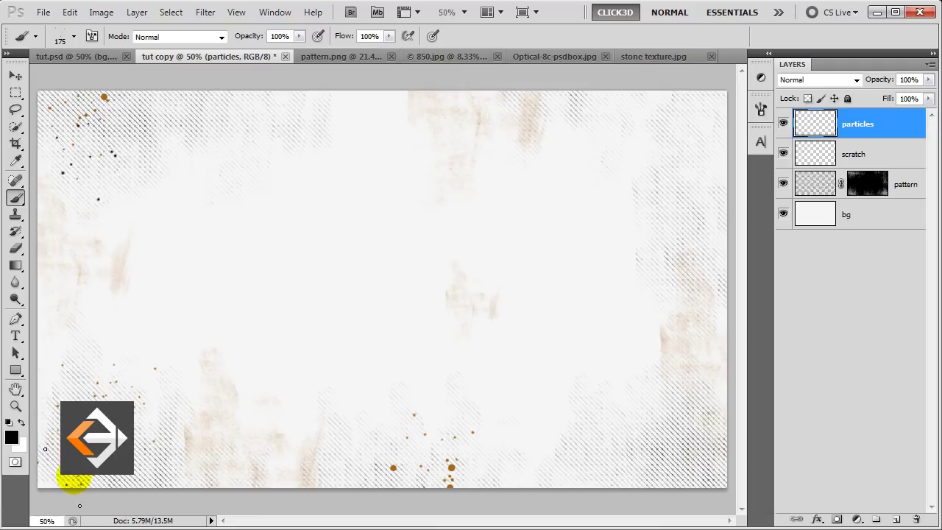
pyautogui.press('[')
pyautogui.moveTo(67, 469); pyautogui.dragTo(168, 467)
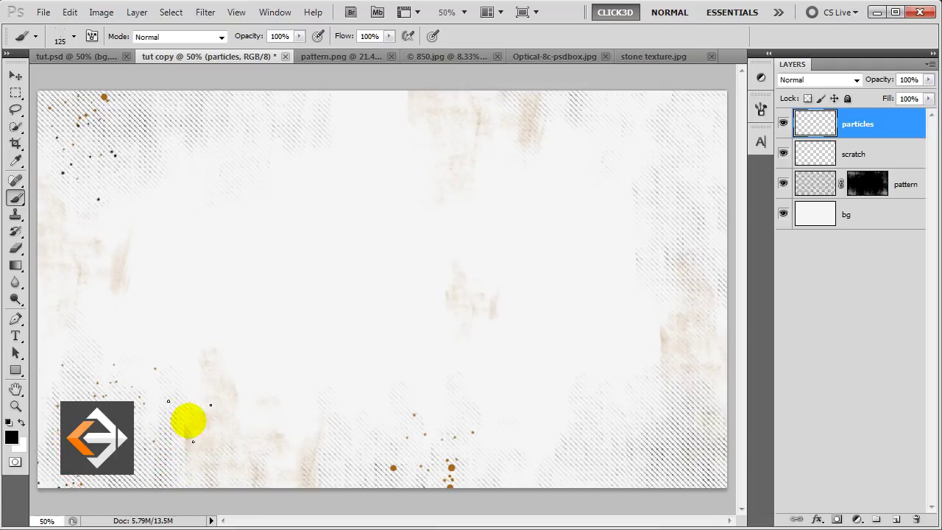
pyautogui.moveTo(179, 475); pyautogui.dragTo(494, 469)
# Add size-90 black dots along the top, left side and bottom right, then visit 850.jpg
pyautogui.press('[')
pyautogui.press('[')
pyautogui.click(532, 118)
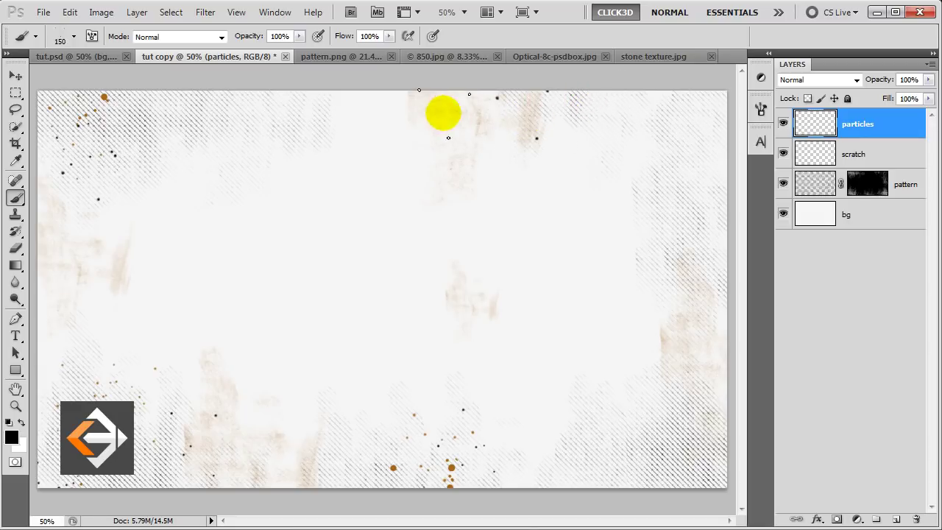
pyautogui.moveTo(441, 98)
pyautogui.mouseDown()
pyautogui.moveTo(467, 96)
pyautogui.moveTo(399, 93)
pyautogui.moveTo(488, 86)
pyautogui.mouseUp()
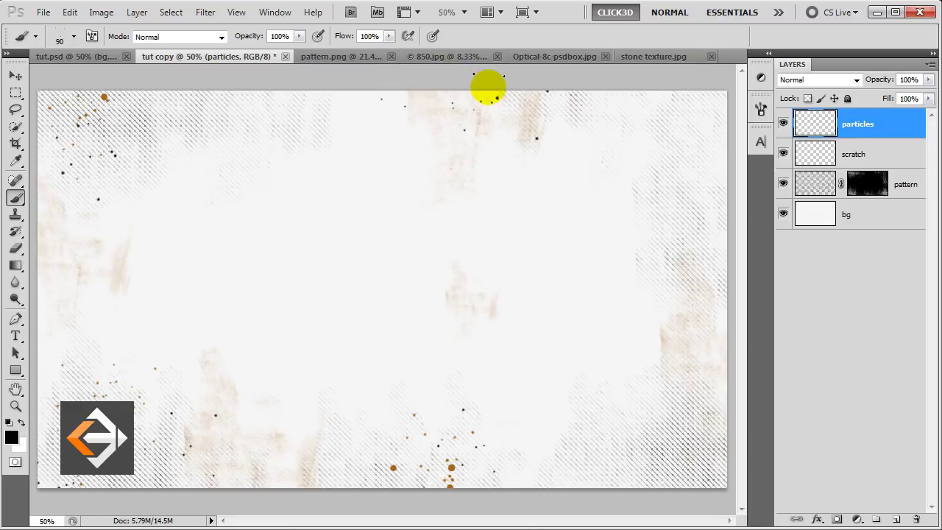
pyautogui.moveTo(157, 153); pyautogui.dragTo(194, 101)
pyautogui.moveTo(98, 242); pyautogui.dragTo(59, 240)
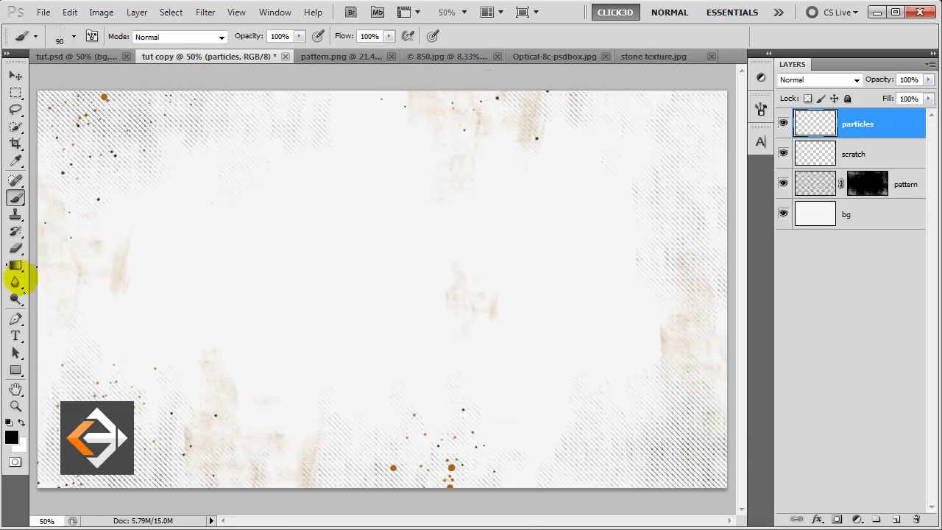
pyautogui.moveTo(510, 451)
pyautogui.mouseDown()
pyautogui.moveTo(523, 464)
pyautogui.moveTo(514, 482)
pyautogui.mouseUp()
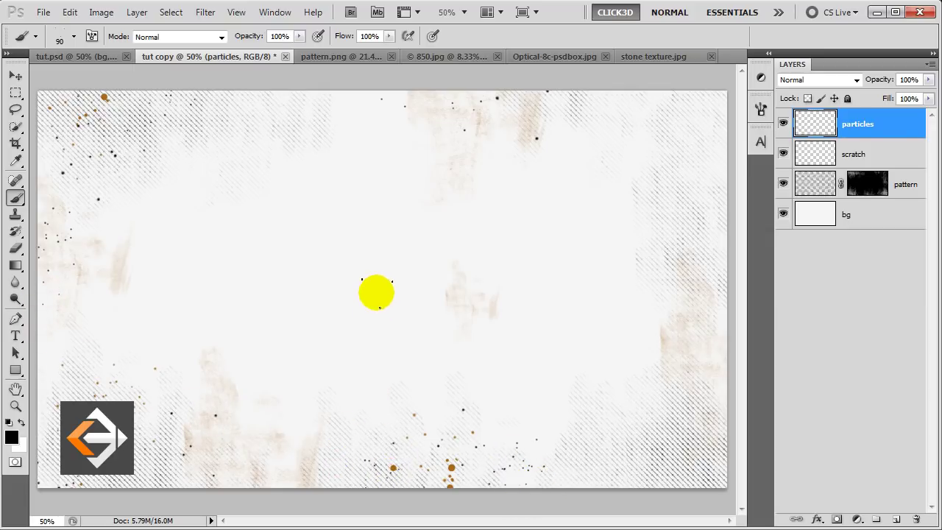
pyautogui.press('v')
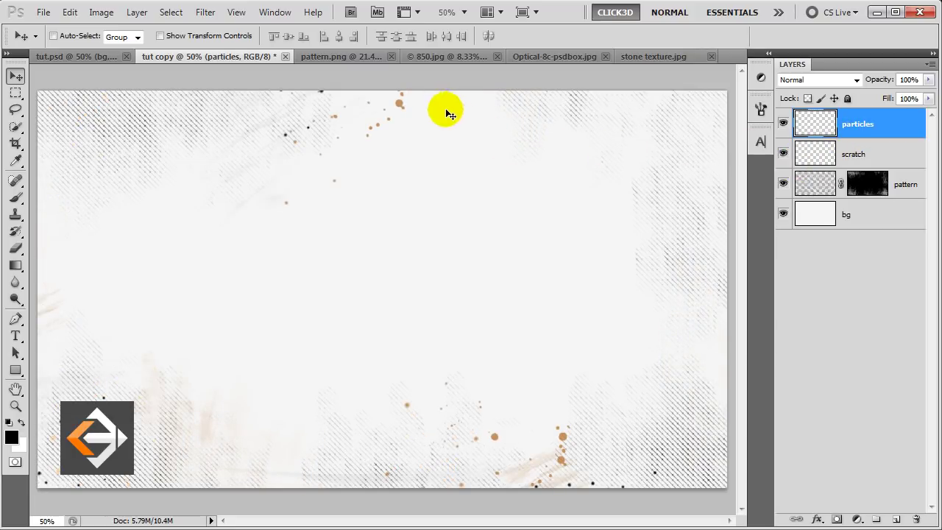
pyautogui.click(425, 57)
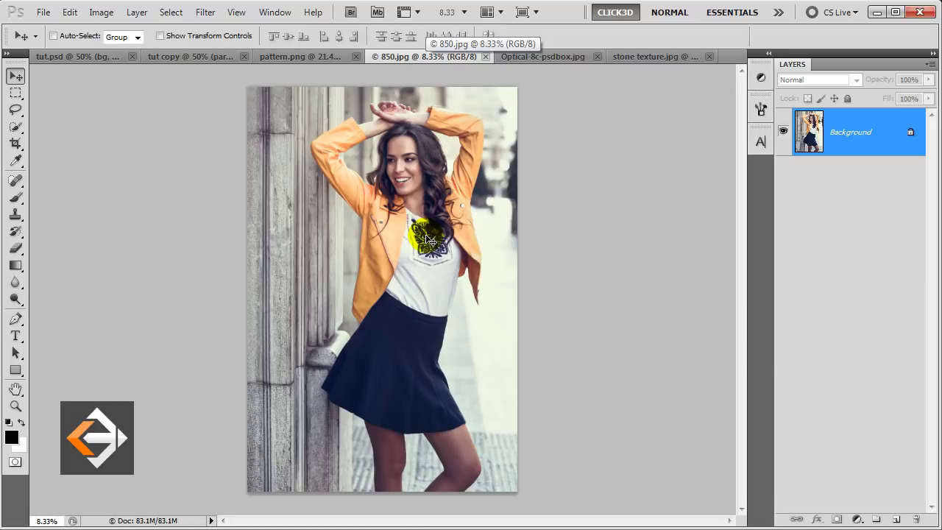
pyautogui.click(210, 57)
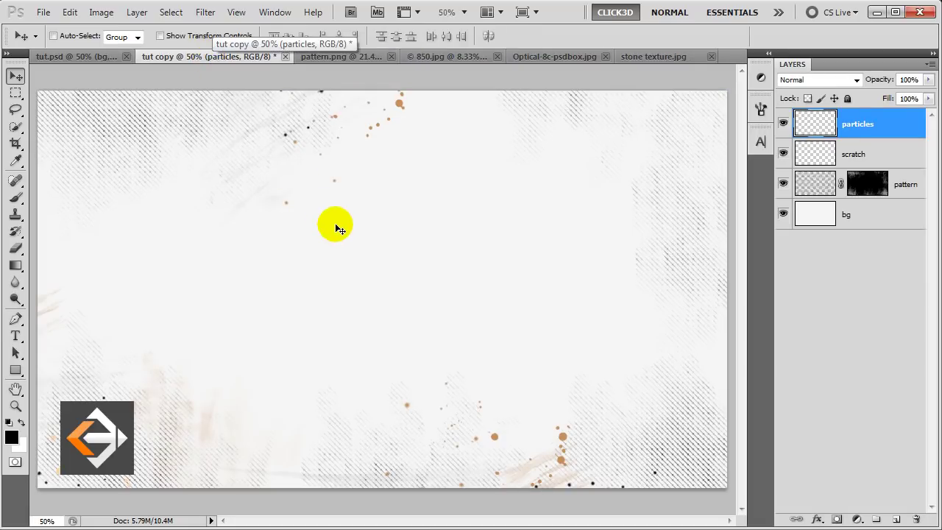
# Paste the model photo as a layer named 'lady' with a layer mask inverted to black
pyautogui.hotkey('ctrl', 'v')
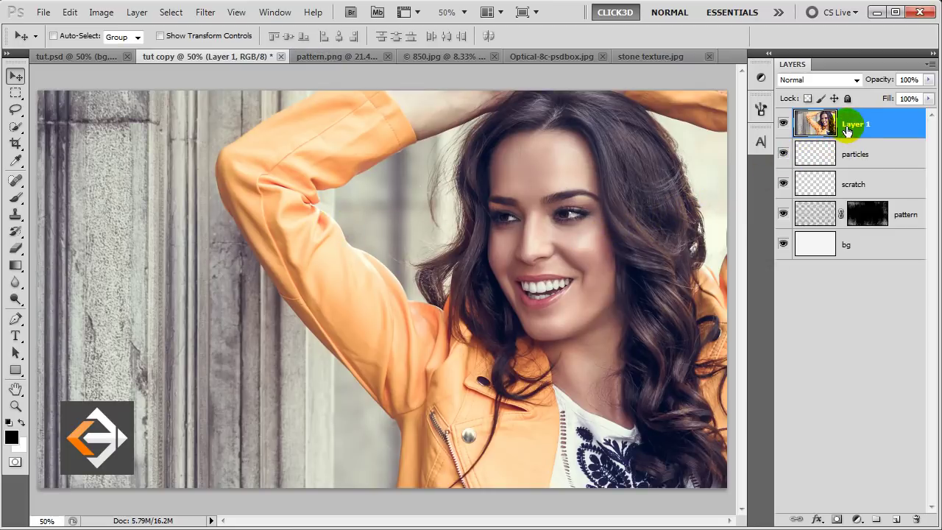
pyautogui.write('lady')
pyautogui.press('Return')
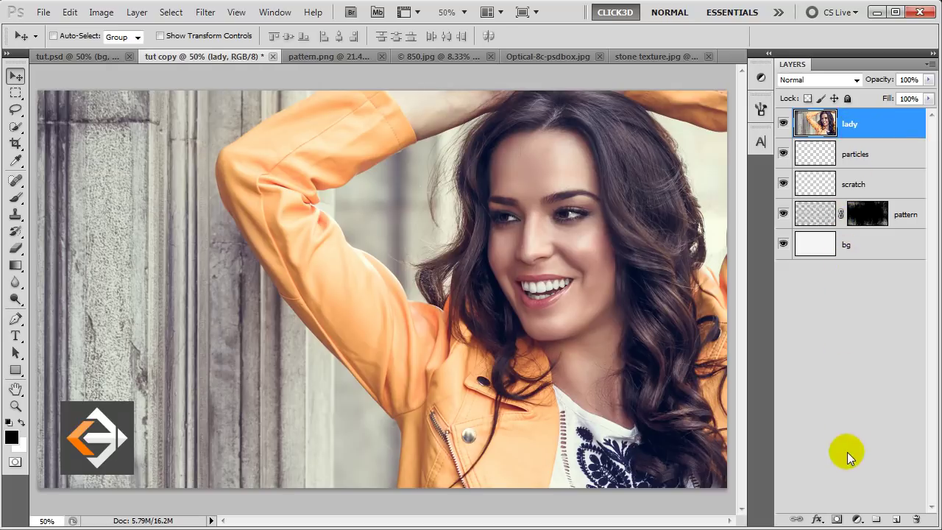
pyautogui.click(837, 519)
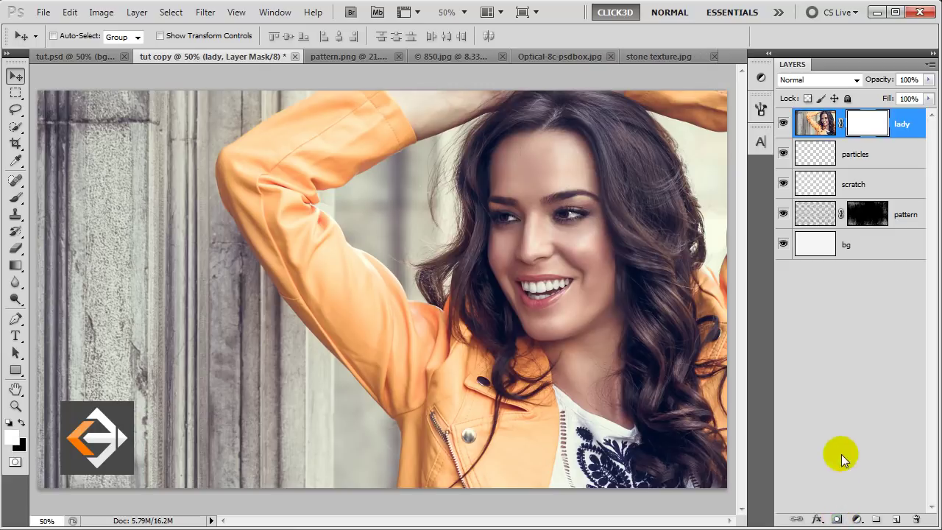
pyautogui.click(869, 128)
pyautogui.hotkey('ctrl', 'i')
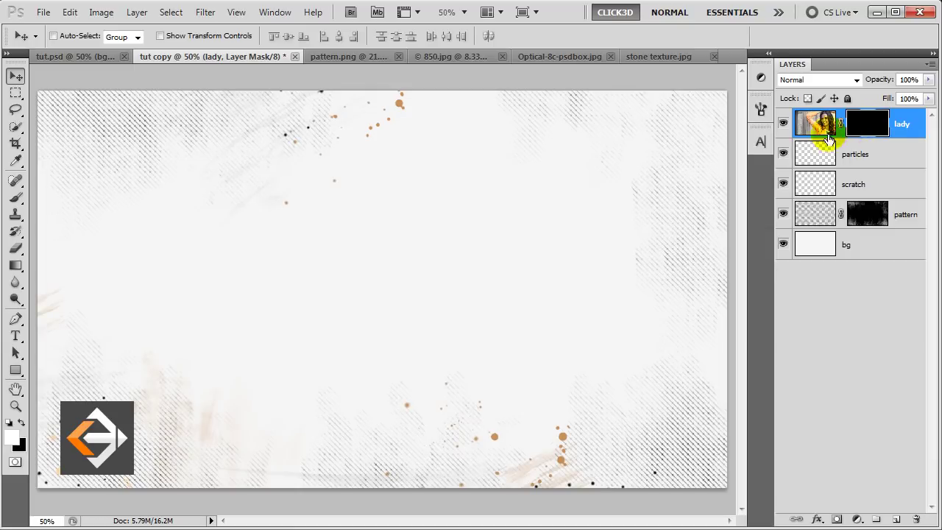
pyautogui.click(17, 110)
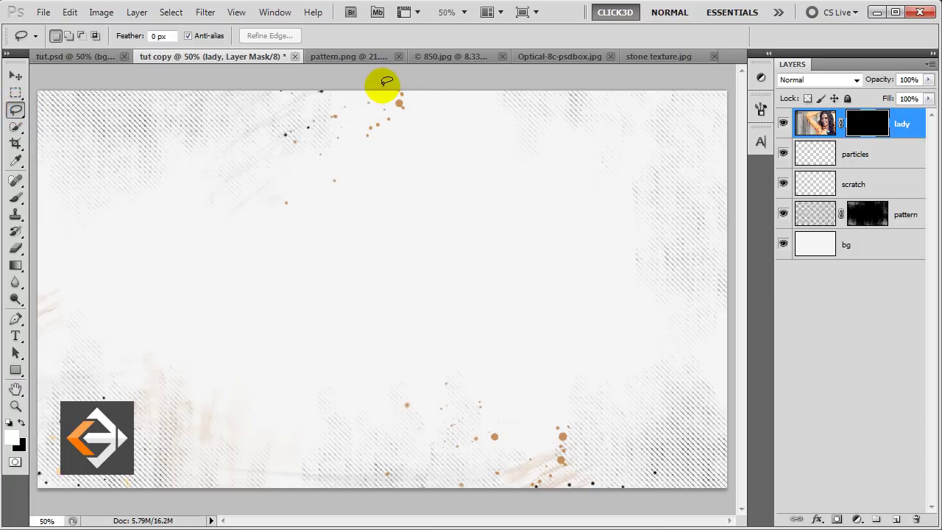
# Reveal the photo through a lassoed slanted band on the right side of the mask
pyautogui.moveTo(381, 82)
pyautogui.mouseDown()
pyautogui.moveTo(542, 485)
pyautogui.moveTo(727, 440)
pyautogui.moveTo(742, 218)
pyautogui.moveTo(656, 68)
pyautogui.moveTo(378, 58)
pyautogui.mouseUp()
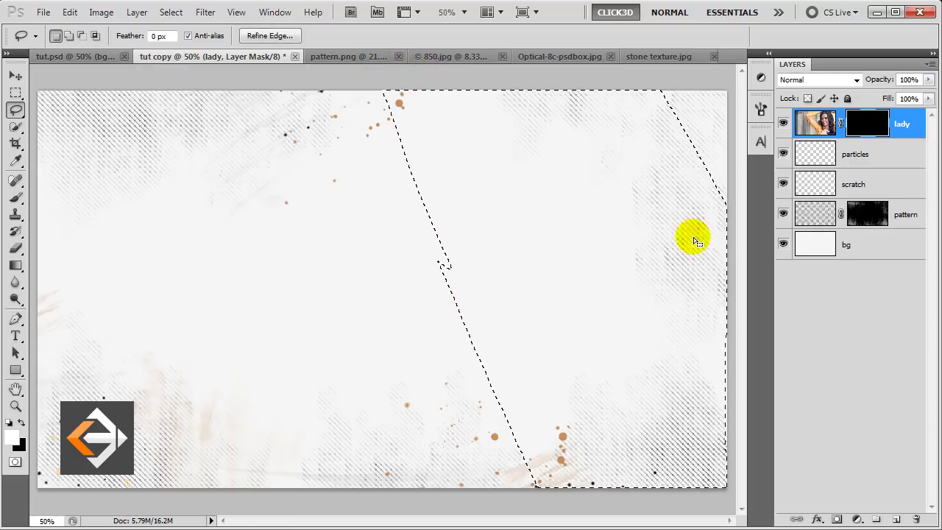
pyautogui.click(868, 122)
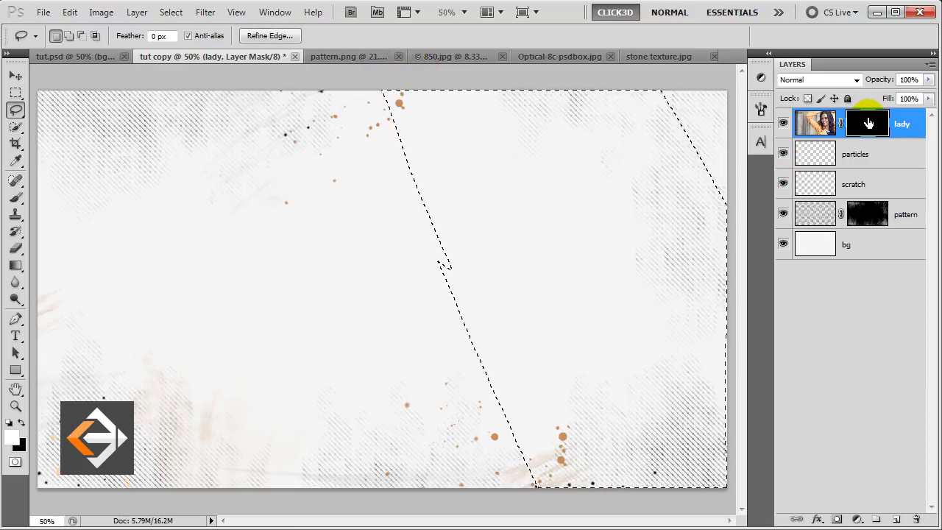
pyautogui.hotkey('alt', 'BackSpace')
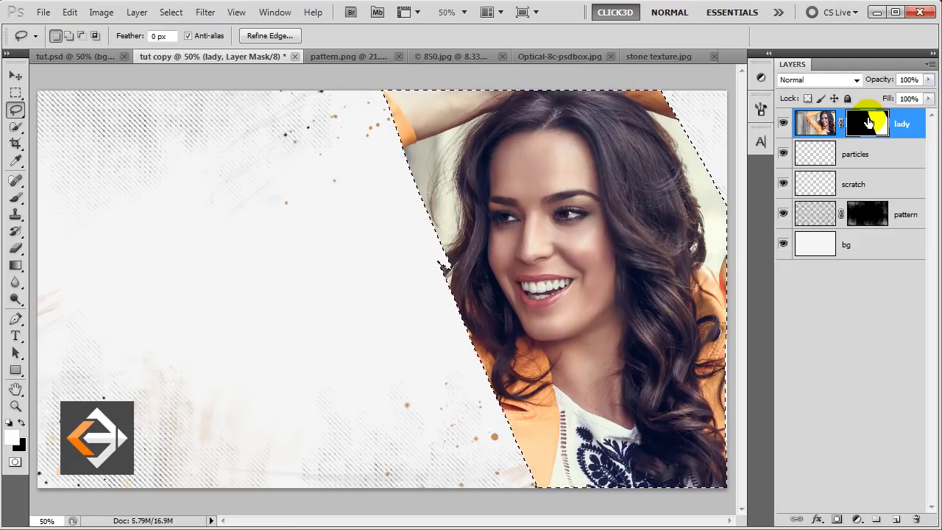
pyautogui.hotkey('ctrl', 'd')
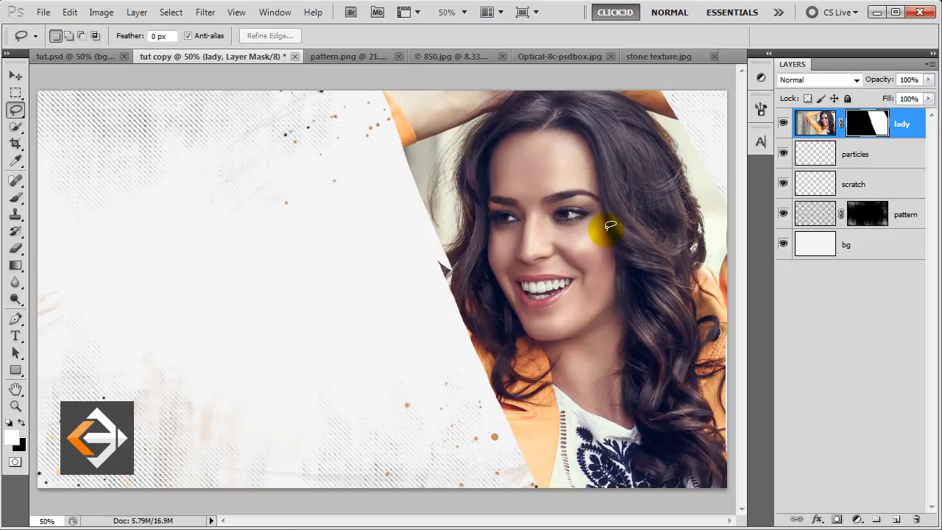
# Hide the top-right hair and roughen the diagonal hair edge with lassoed slivers
pyautogui.moveTo(672, 80)
pyautogui.mouseDown()
pyautogui.moveTo(687, 114)
pyautogui.moveTo(664, 78)
pyautogui.mouseUp()
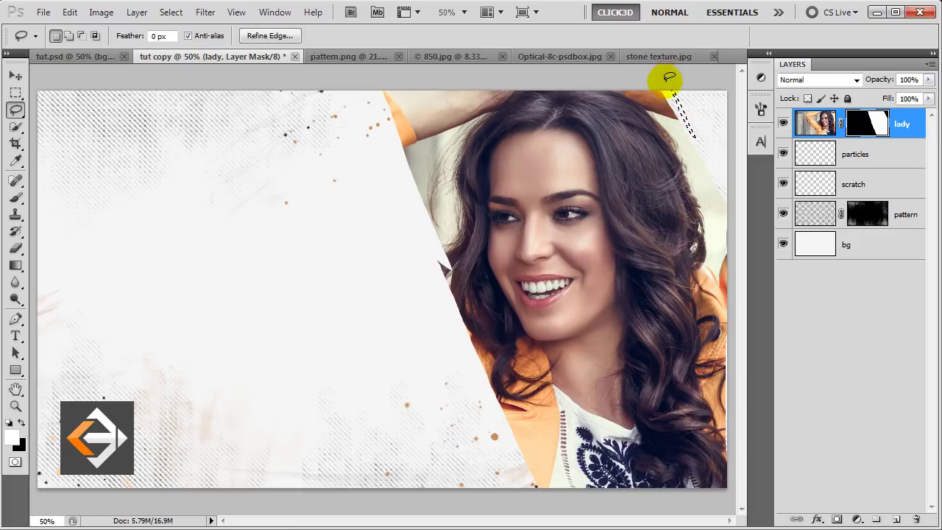
pyautogui.press('Delete')
pyautogui.moveTo(707, 139); pyautogui.dragTo(725, 188)
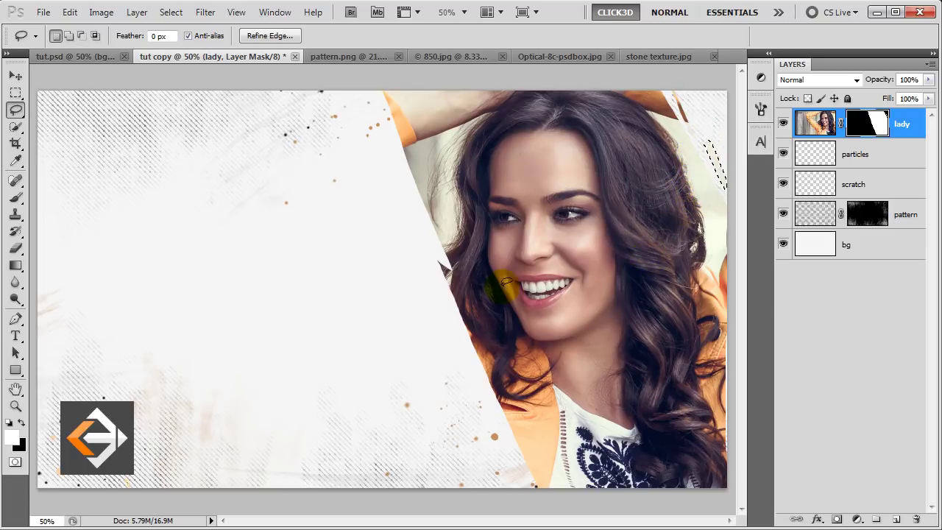
pyautogui.moveTo(420, 203); pyautogui.dragTo(403, 177)
pyautogui.moveTo(468, 351); pyautogui.dragTo(472, 365)
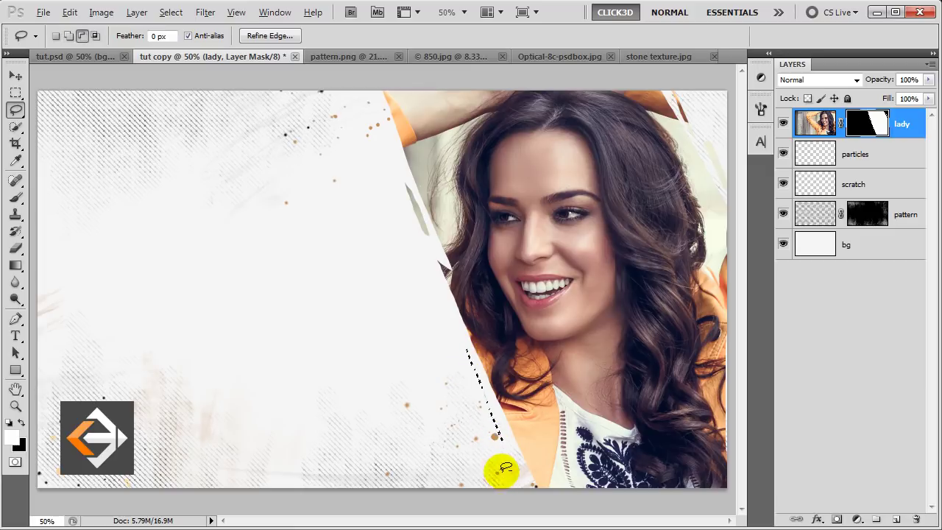
pyautogui.moveTo(500, 460)
pyautogui.mouseDown()
pyautogui.moveTo(529, 487)
pyautogui.moveTo(526, 473)
pyautogui.mouseUp()
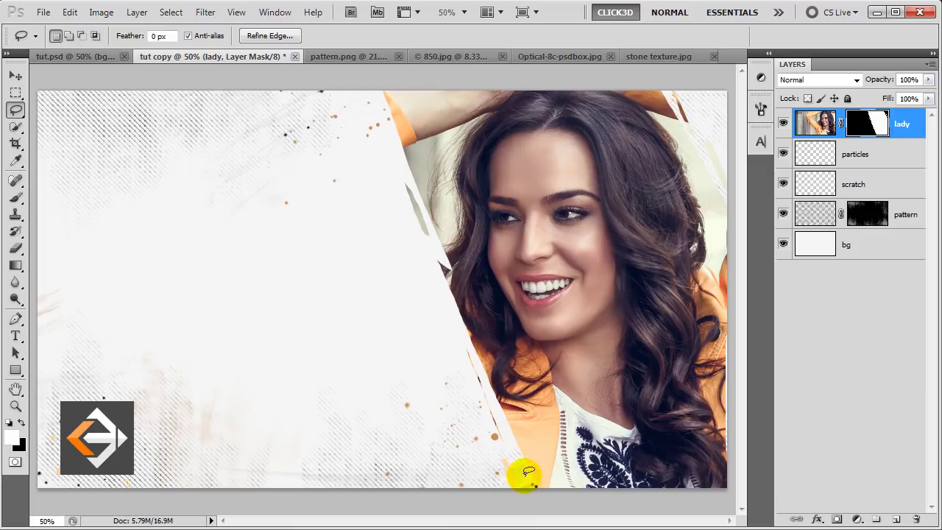
pyautogui.moveTo(463, 365); pyautogui.dragTo(425, 372)
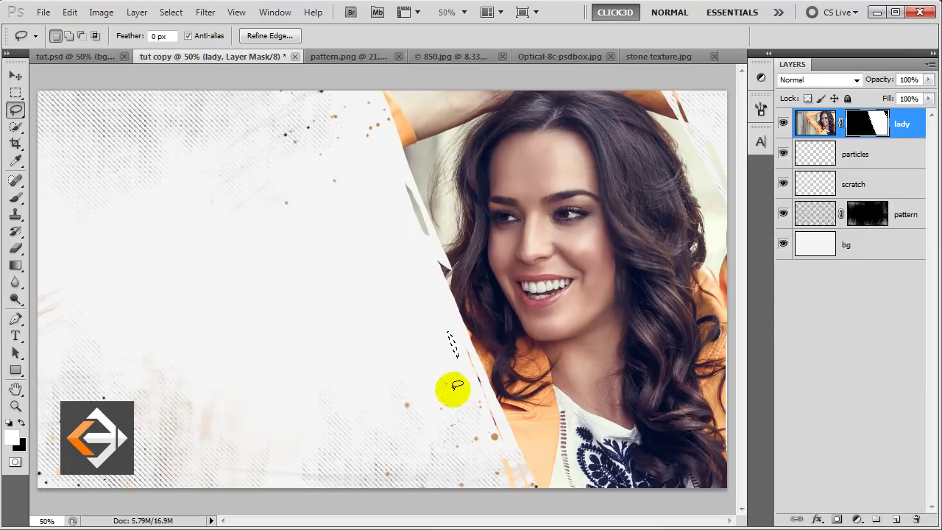
pyautogui.moveTo(366, 89); pyautogui.dragTo(376, 96)
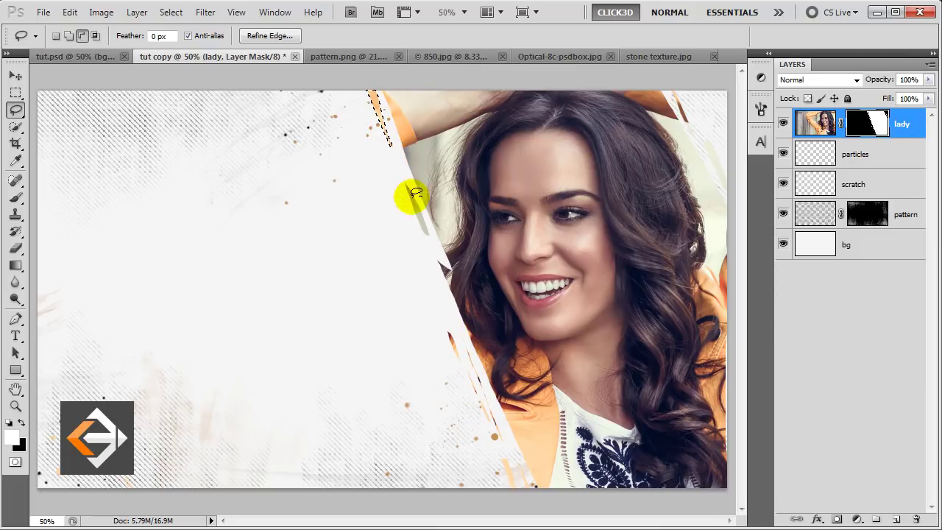
pyautogui.moveTo(430, 219)
pyautogui.mouseDown()
pyautogui.moveTo(441, 276)
pyautogui.moveTo(427, 301)
pyautogui.mouseUp()
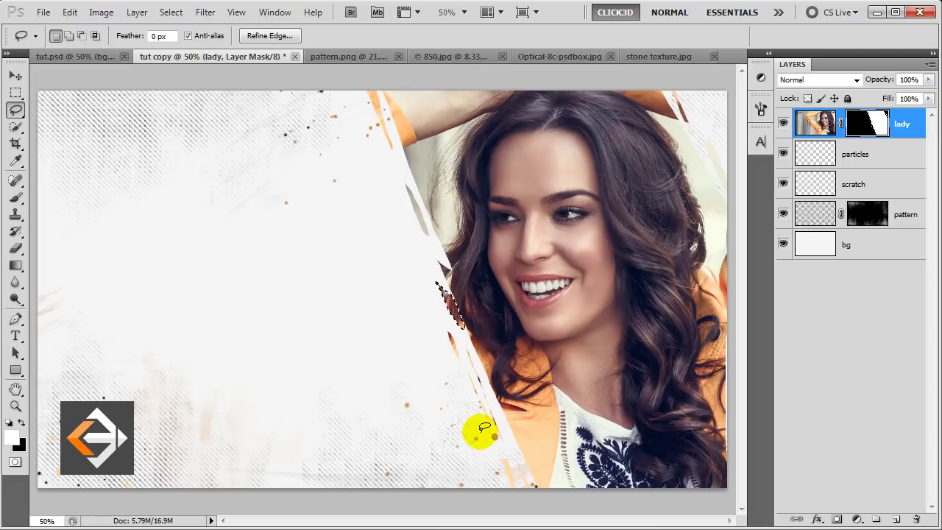
pyautogui.press('Delete')
pyautogui.hotkey('ctrl', 'd')
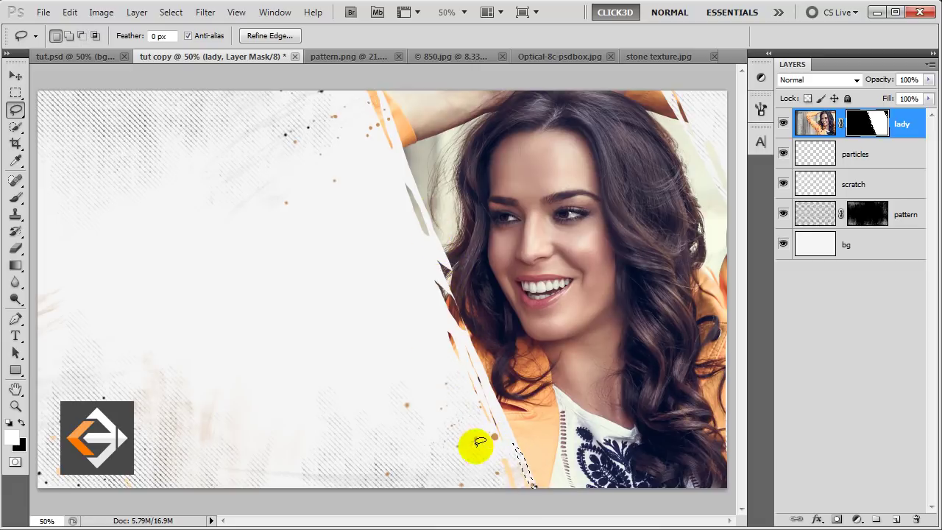
# Fill a jagged subtracted selection near the photo's top-right edge in the mask
pyautogui.press('alt')
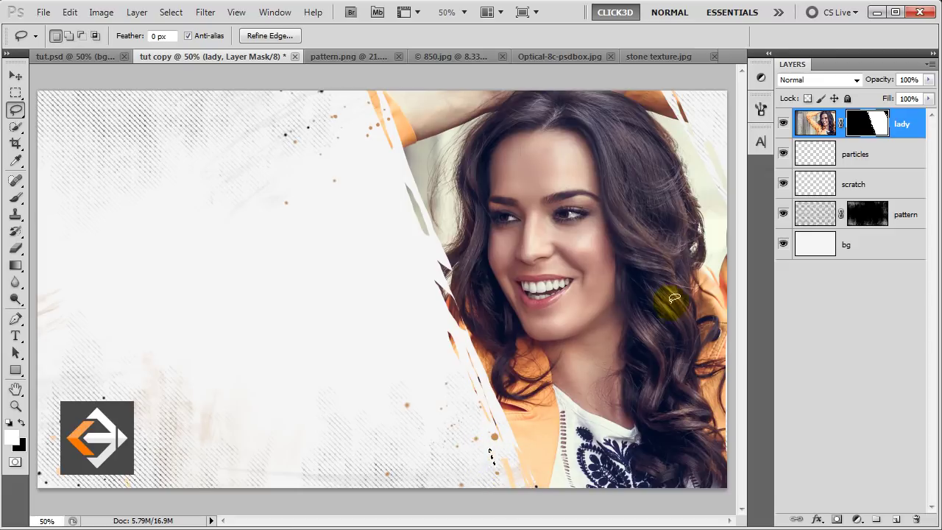
pyautogui.moveTo(694, 137)
pyautogui.mouseDown()
pyautogui.moveTo(651, 76)
pyautogui.moveTo(643, 145)
pyautogui.mouseUp()
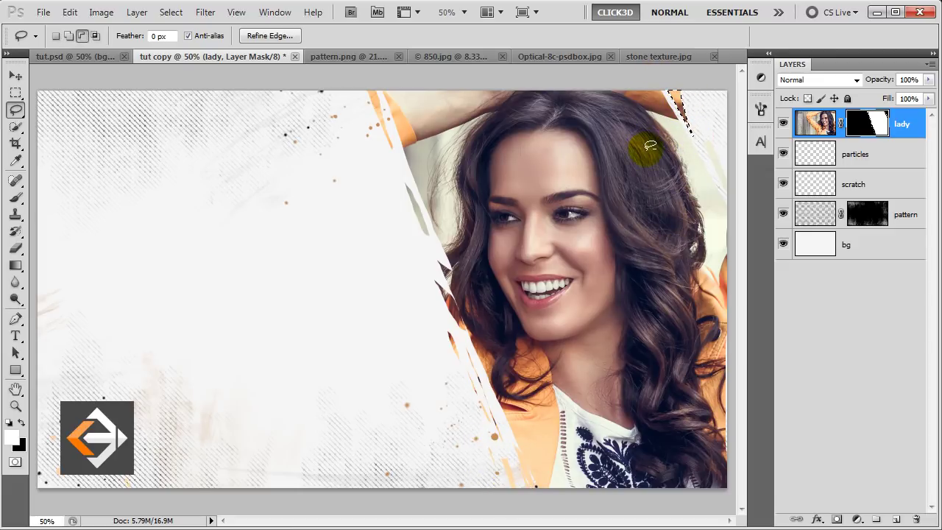
pyautogui.press('Delete')
pyautogui.hotkey('ctrl', 'd')
pyautogui.press('v')
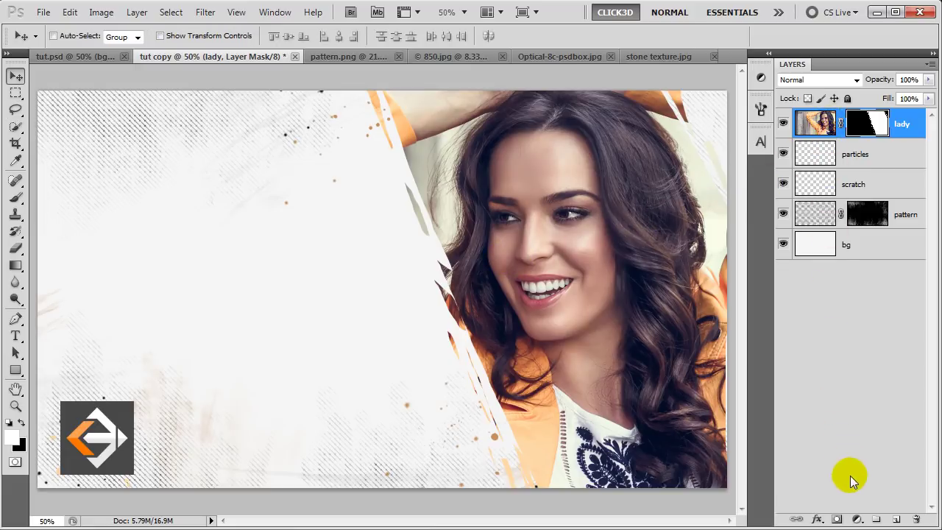
# Add a Color Balance layer clipped to lady with midtones red 6 and blue 5
pyautogui.click(857, 519)
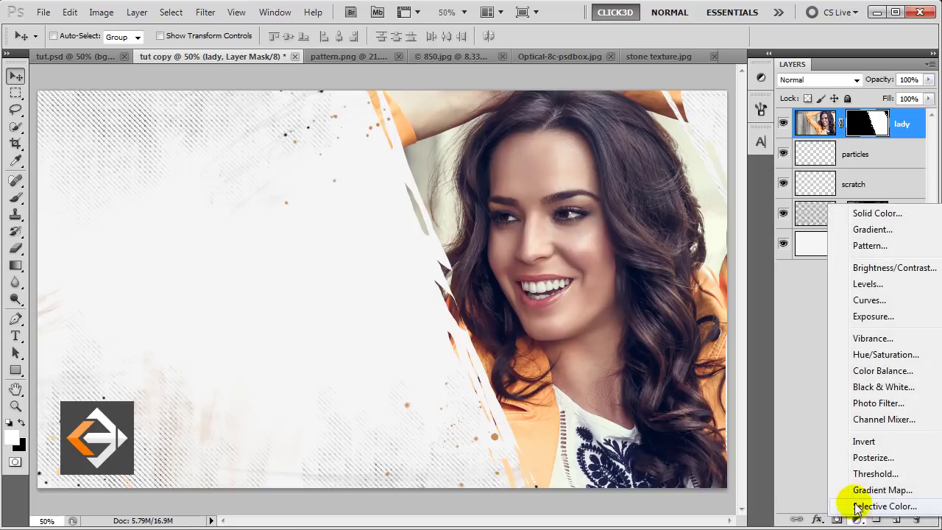
pyautogui.click(857, 372)
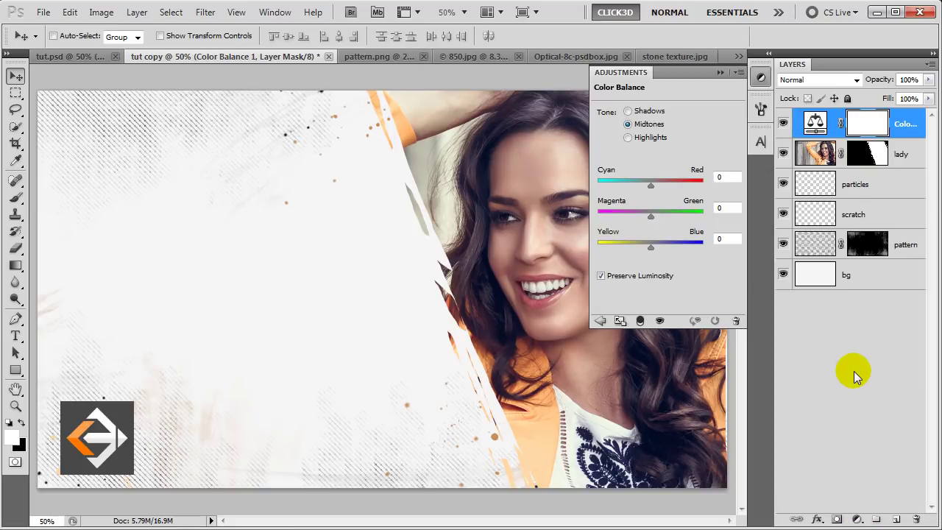
pyautogui.click(640, 323)
pyautogui.click(722, 178)
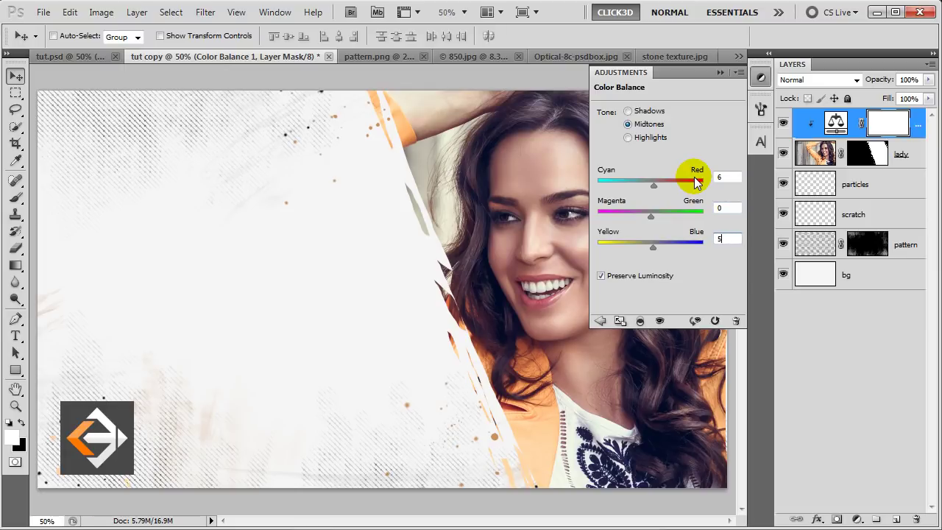
pyautogui.press('Tab')
pyautogui.press('Tab')
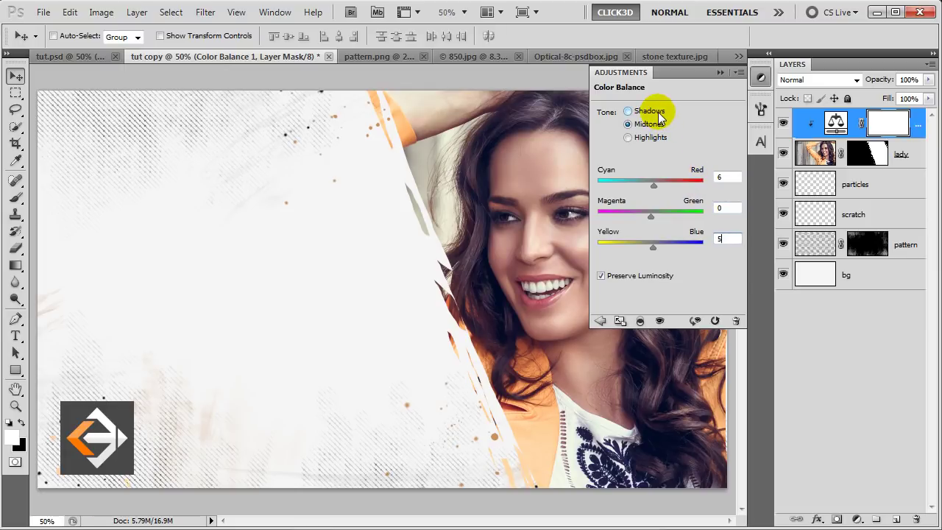
# Set the shadows cyan–red value to 1, then switch to stone texture.jpg
pyautogui.click(658, 111)
pyautogui.click(717, 177)
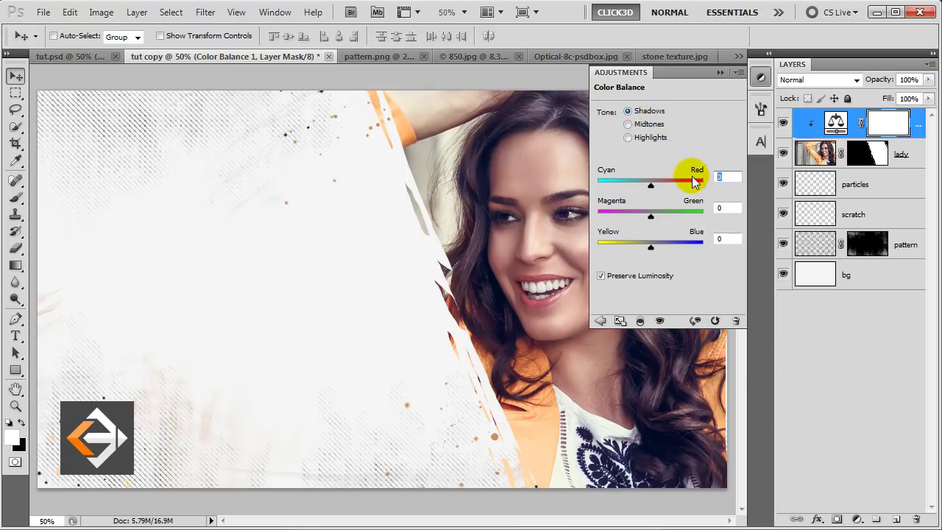
pyautogui.write('1')
pyautogui.write('-5')
pyautogui.click(720, 73)
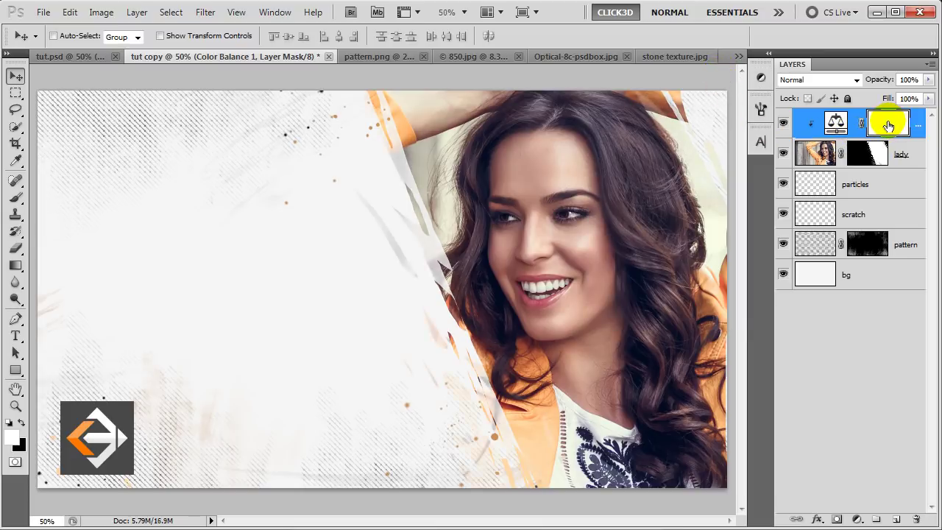
pyautogui.click(667, 57)
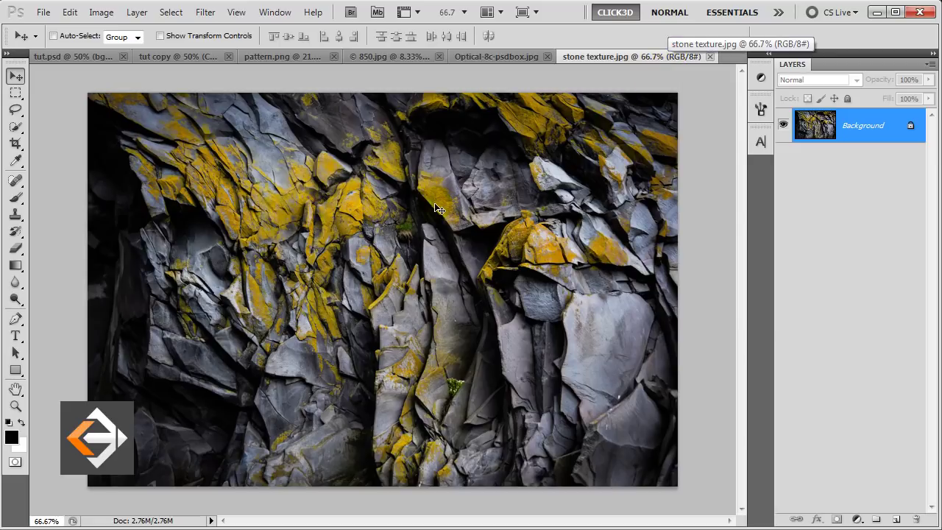
# Paste the stone texture into the banner as a layer named 'texture'
pyautogui.click(191, 59)
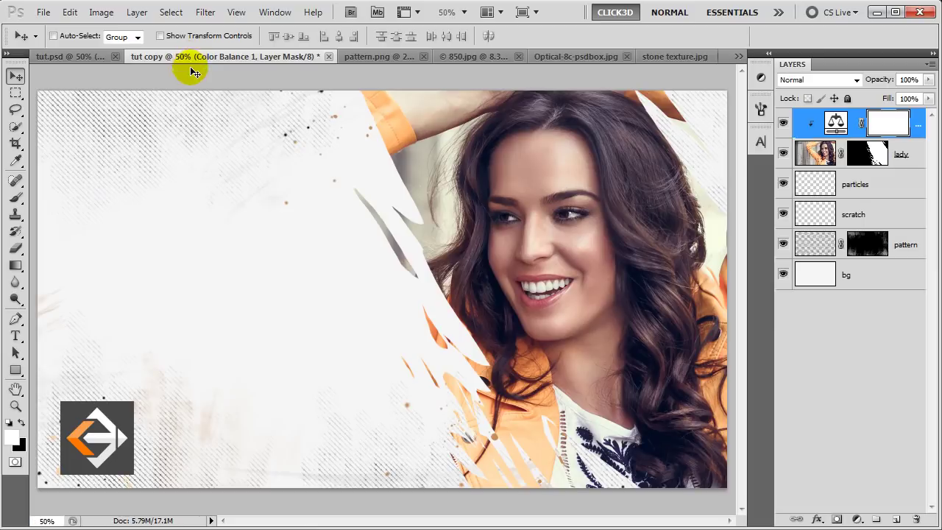
pyautogui.hotkey('ctrl', 'v')
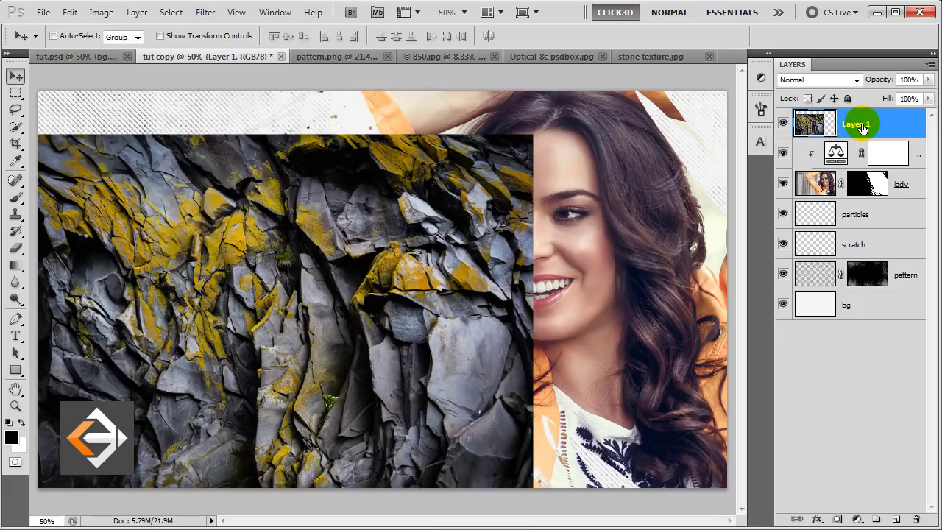
pyautogui.write('texture')
pyautogui.press('Return')
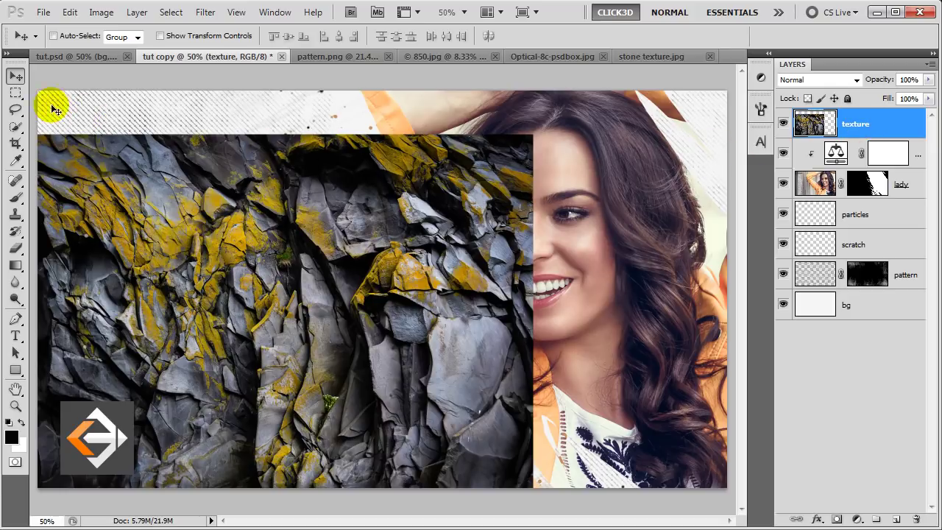
# Mask the texture layer to a rectangular horizontal band left of the model
pyautogui.click(15, 93)
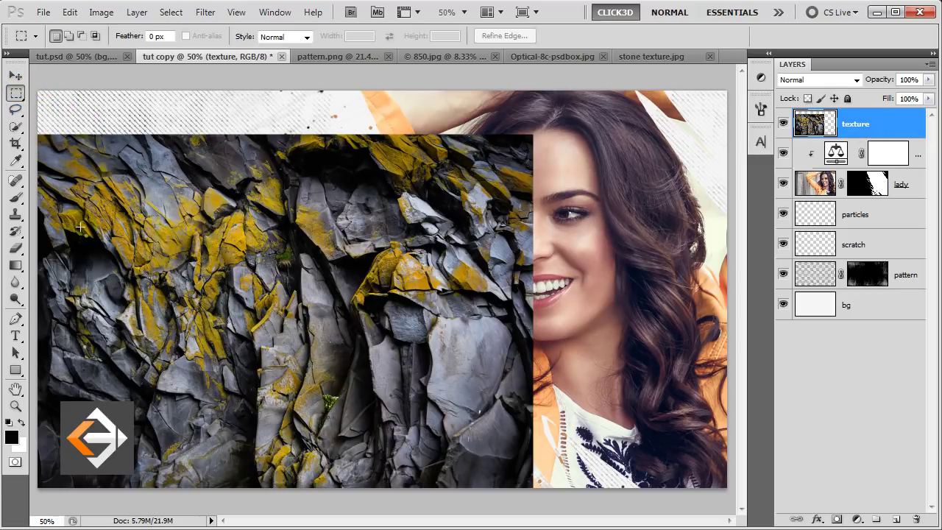
pyautogui.moveTo(178, 329); pyautogui.dragTo(456, 347)
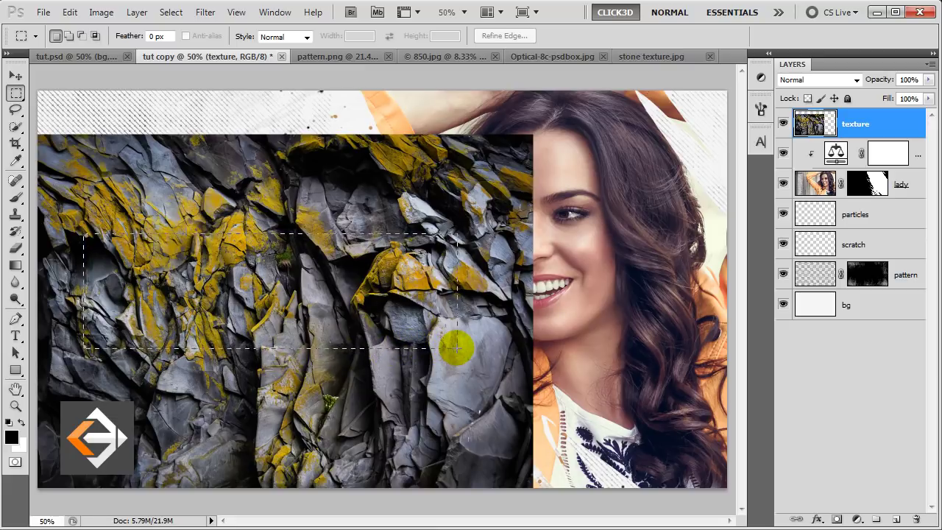
pyautogui.moveTo(456, 347); pyautogui.dragTo(457, 347)
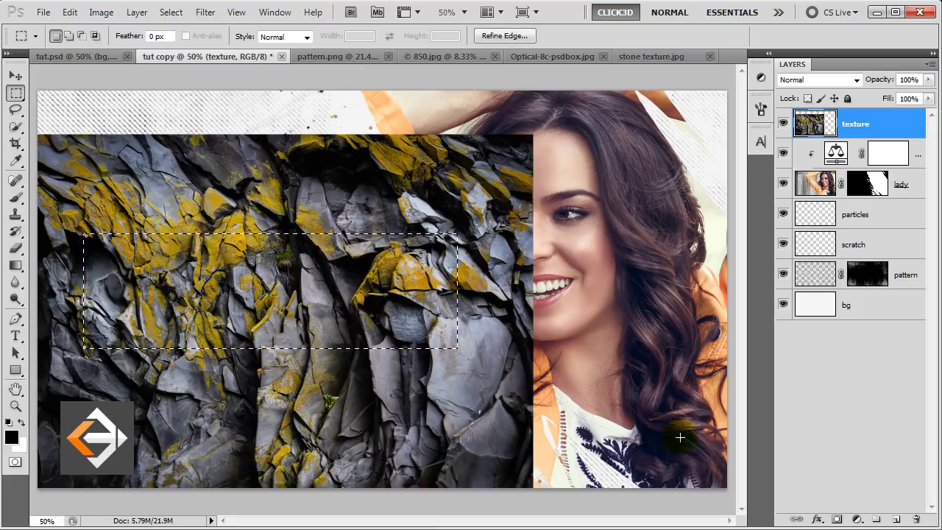
pyautogui.click(836, 520)
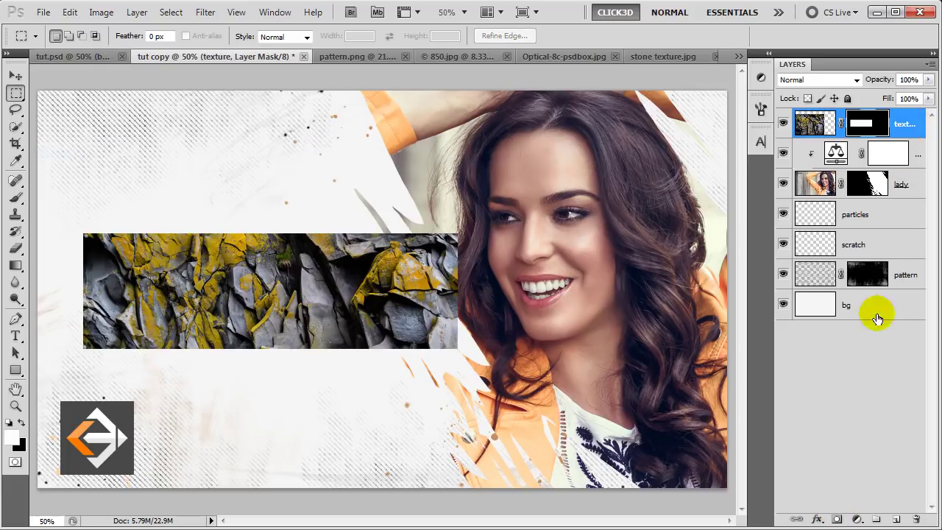
pyautogui.click(856, 519)
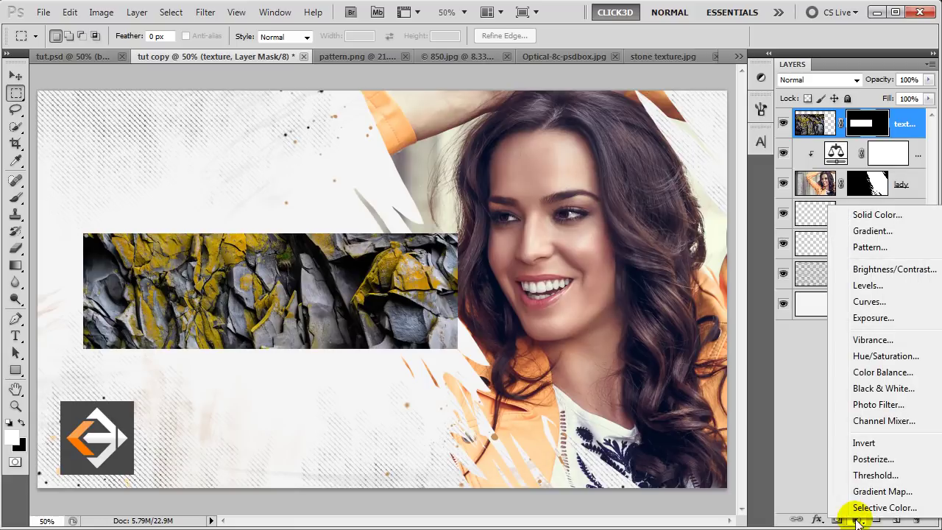
# Add a Hue/Saturation layer clipped to texture with hue -12
pyautogui.click(870, 357)
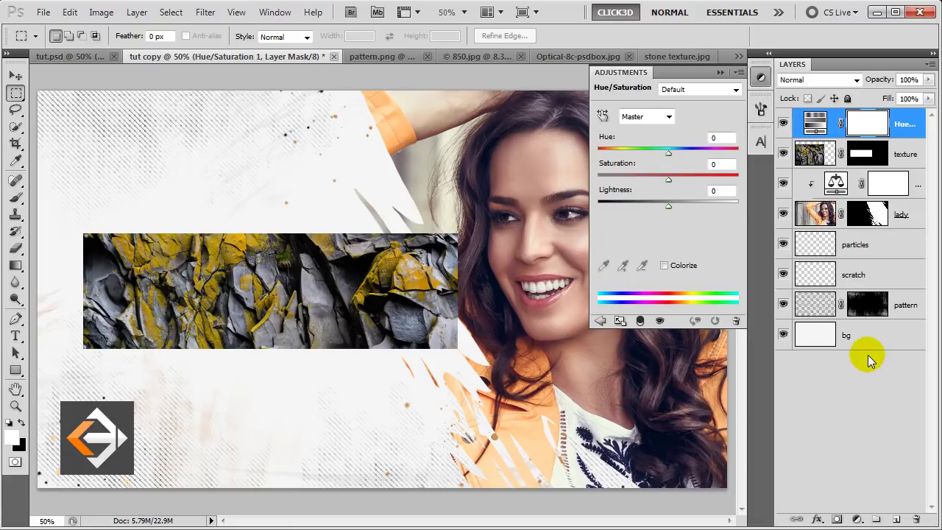
pyautogui.click(640, 324)
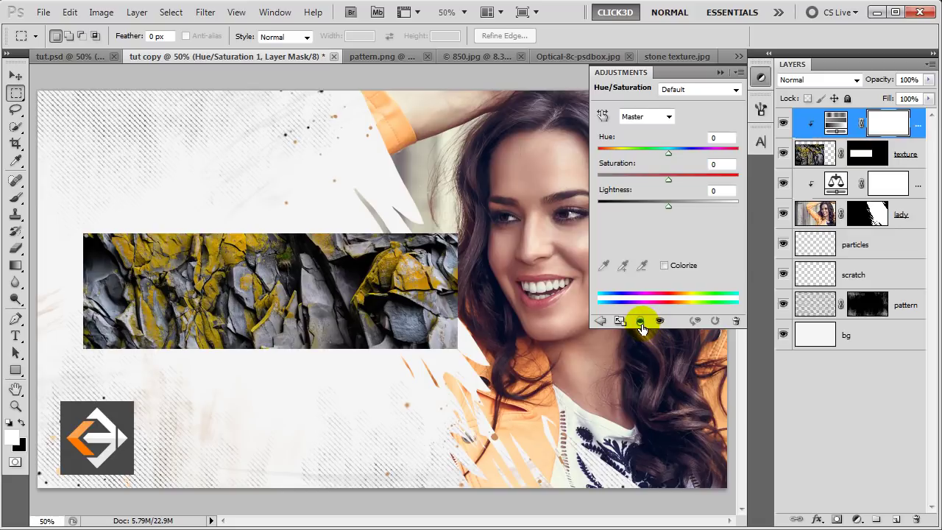
pyautogui.click(712, 138)
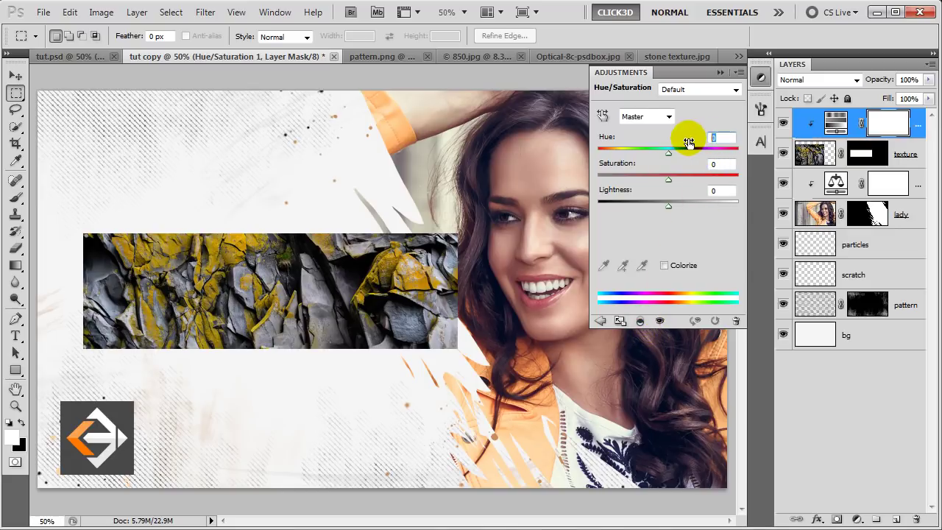
pyautogui.write('-12')
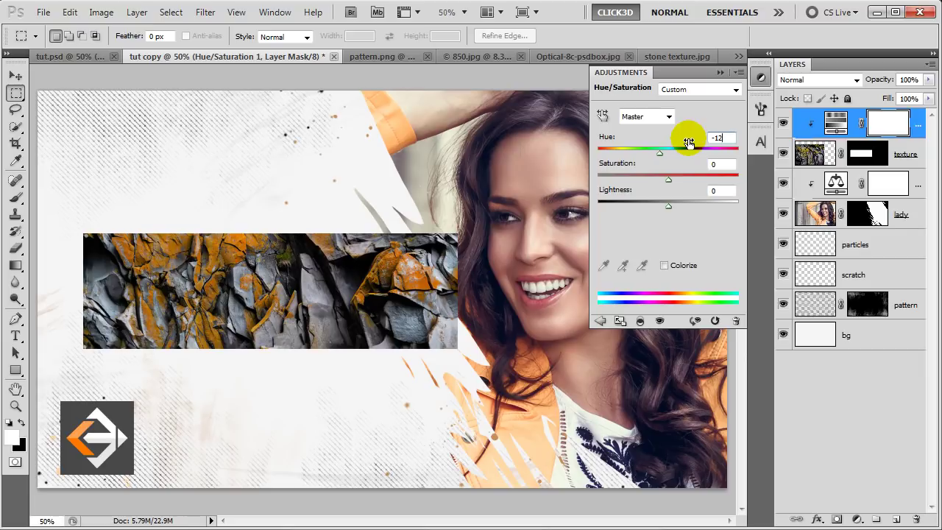
pyautogui.click(720, 72)
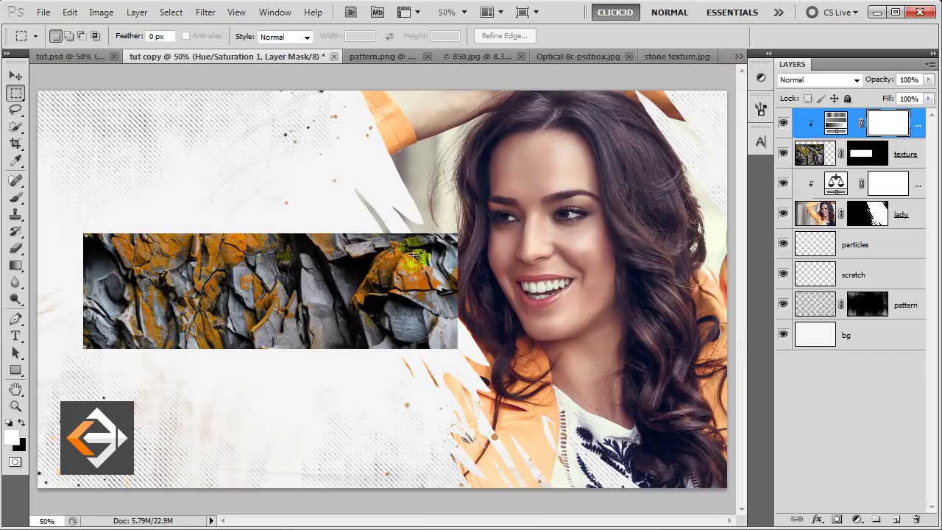
pyautogui.click(16, 337)
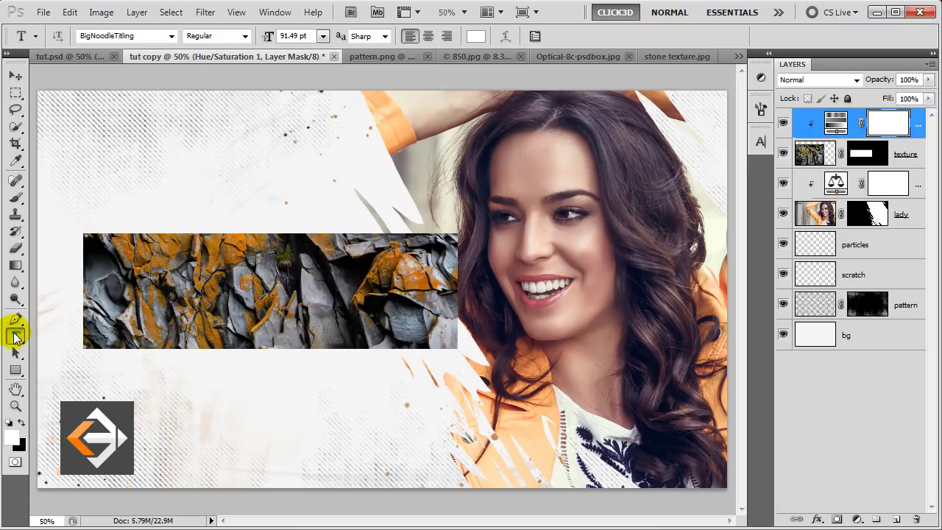
# Type FASHION in white 91.49 pt BigNoodleTitling across the orange band, nudged slightly left
pyautogui.click(103, 337)
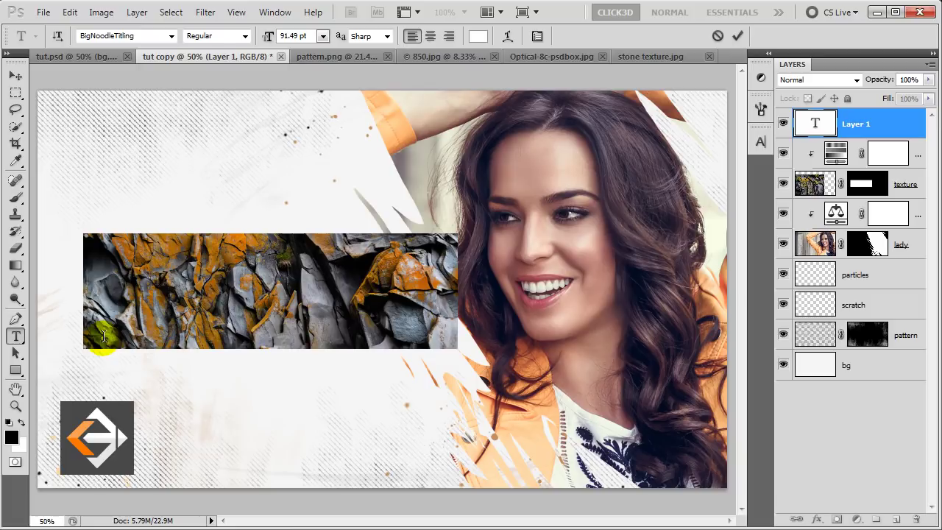
pyautogui.write('FAS')
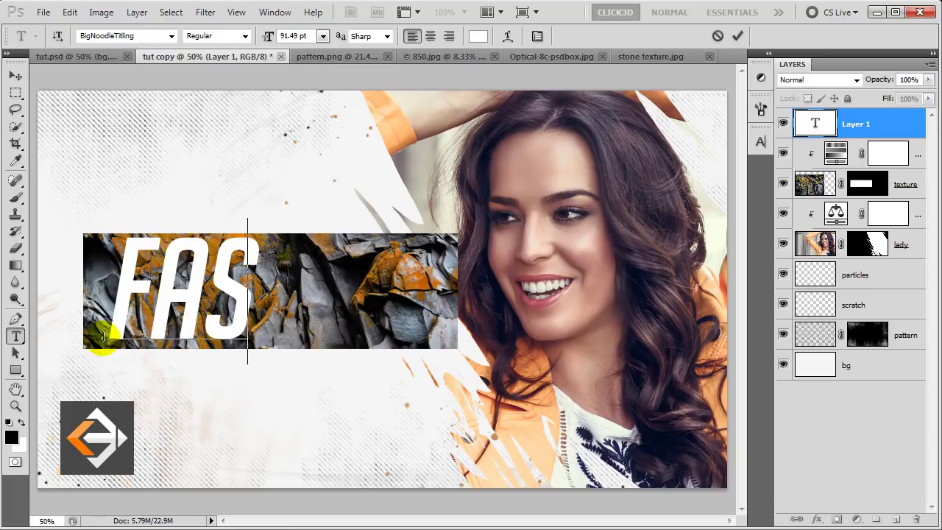
pyautogui.write('HION')
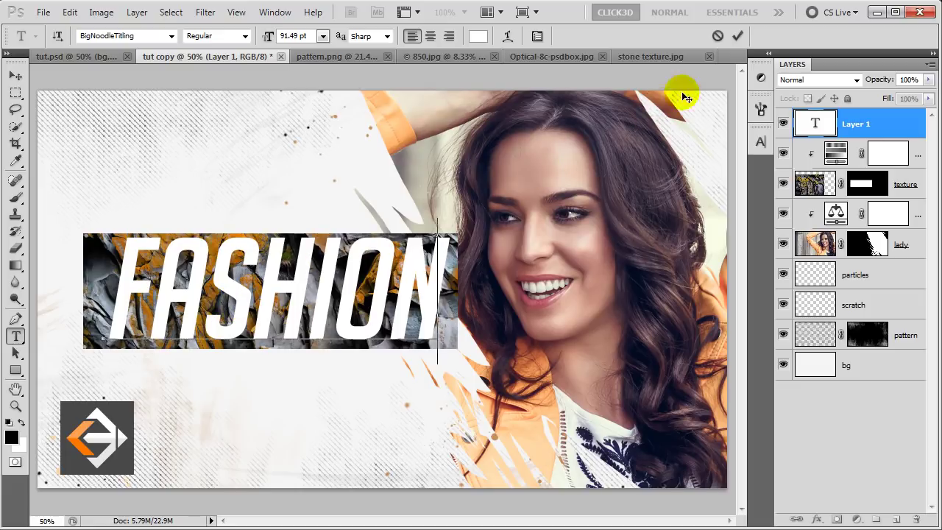
pyautogui.click(736, 37)
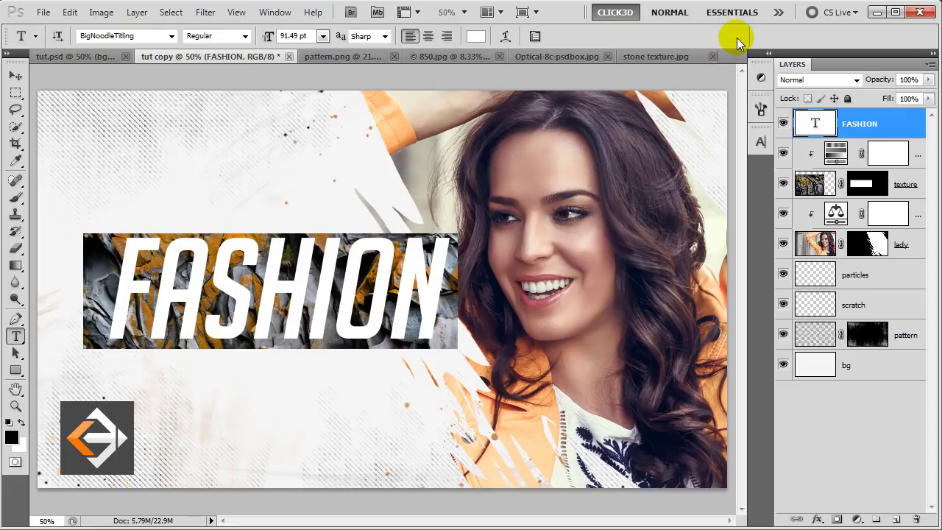
pyautogui.press('v')
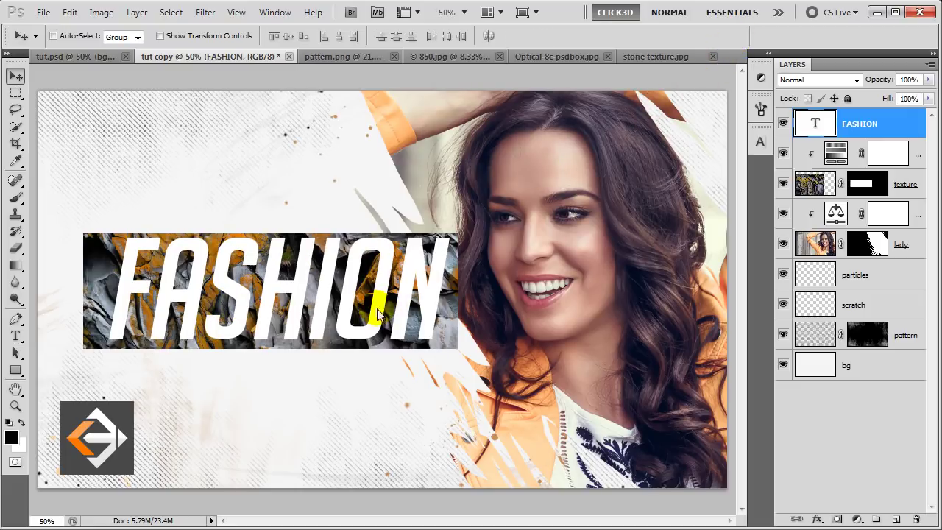
pyautogui.hotkey('shift', 'Left')
pyautogui.hotkey('shift', 'Left')
pyautogui.hotkey('shift', 'Left')
pyautogui.hotkey('shift', 'Left')
pyautogui.hotkey('shift', 'Left')
pyautogui.hotkey('shift', 'Left')
pyautogui.hotkey('shift', 'Left')
pyautogui.hotkey('shift', 'Left')
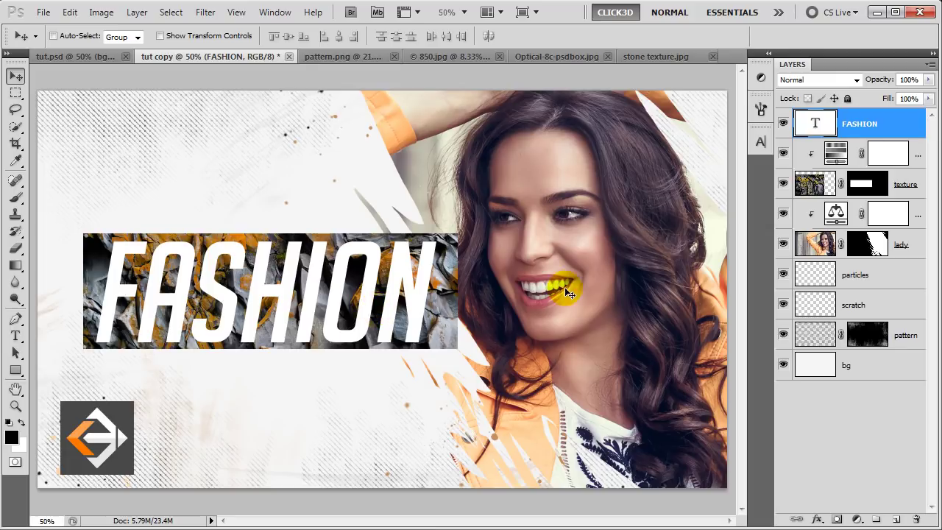
# On the texture layer's mask, lasso and reveal a first stone shard above the N
pyautogui.click(861, 186)
pyautogui.click(862, 185)
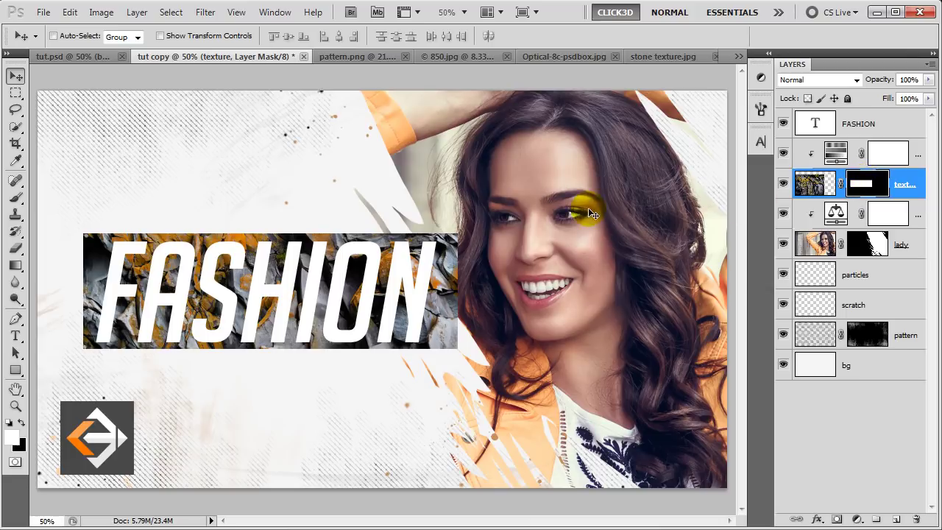
pyautogui.click(15, 109)
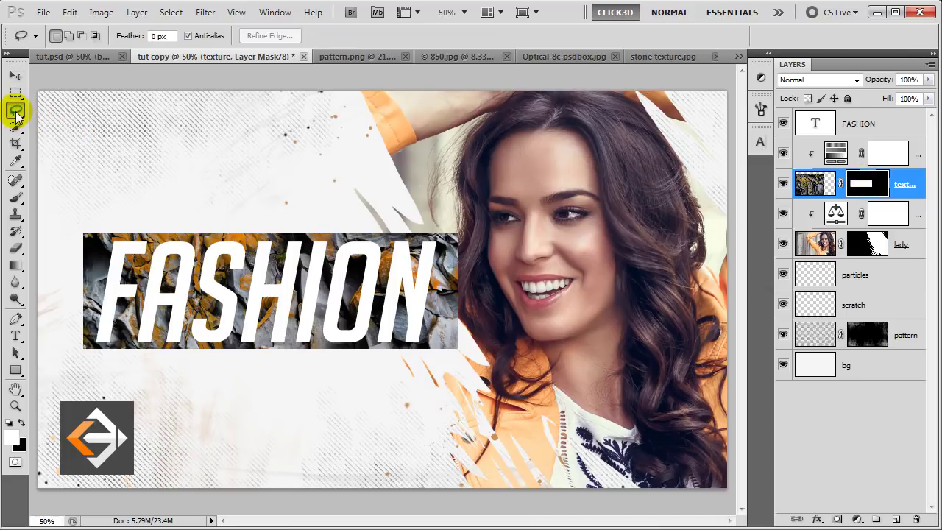
pyautogui.moveTo(432, 304); pyautogui.dragTo(434, 308)
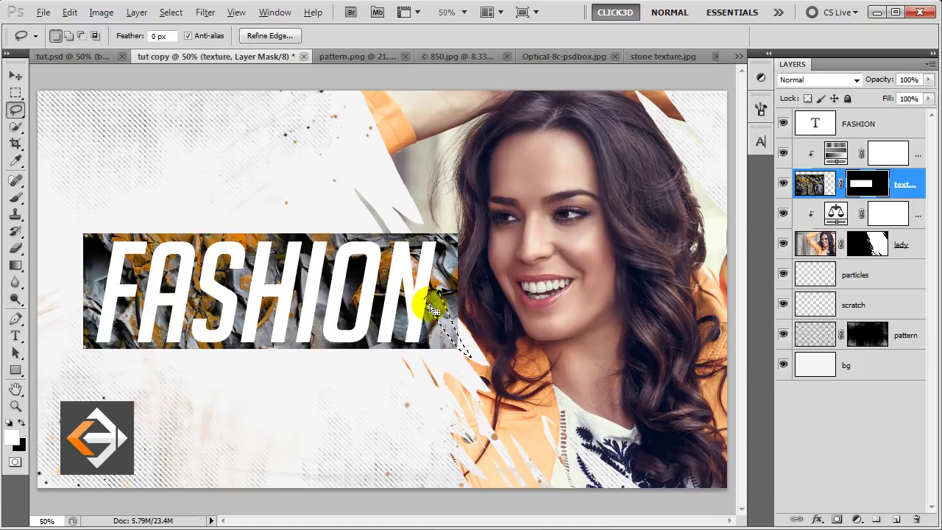
pyautogui.moveTo(412, 261)
pyautogui.mouseDown()
pyautogui.moveTo(381, 210)
pyautogui.moveTo(411, 261)
pyautogui.mouseUp()
pyautogui.hotkey('alt', 'BackSpace')
pyautogui.hotkey('ctrl', 'd')
# Reveal two more jagged shards along the right side of the N
pyautogui.moveTo(471, 316)
pyautogui.mouseDown()
pyautogui.moveTo(439, 252)
pyautogui.moveTo(470, 315)
pyautogui.mouseUp()
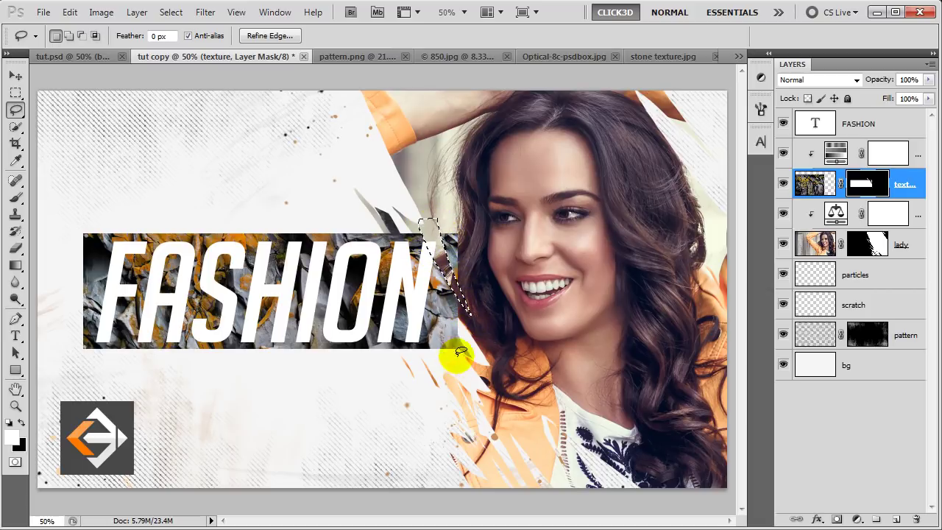
pyautogui.hotkey('alt', 'BackSpace')
pyautogui.hotkey('ctrl', 'd')
pyautogui.moveTo(470, 352); pyautogui.dragTo(446, 315)
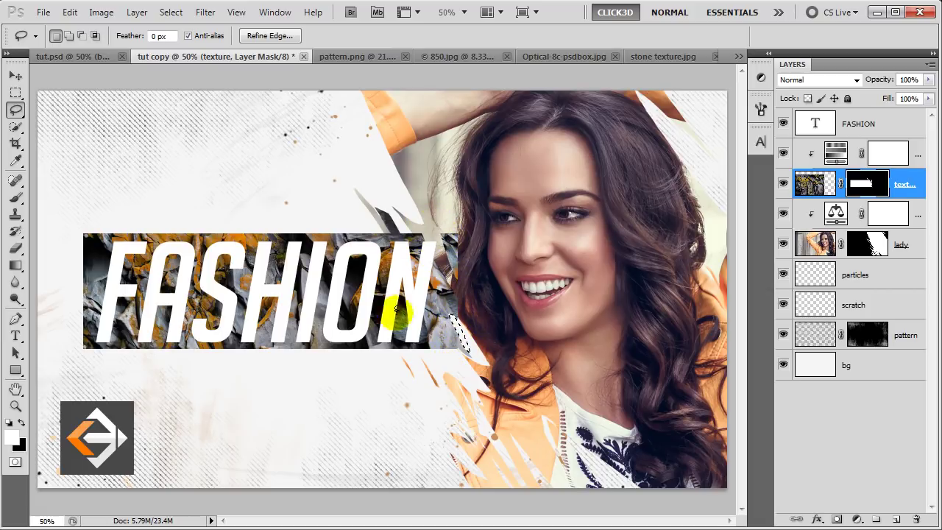
pyautogui.hotkey('alt', 'BackSpace')
pyautogui.hotkey('ctrl', 'd')
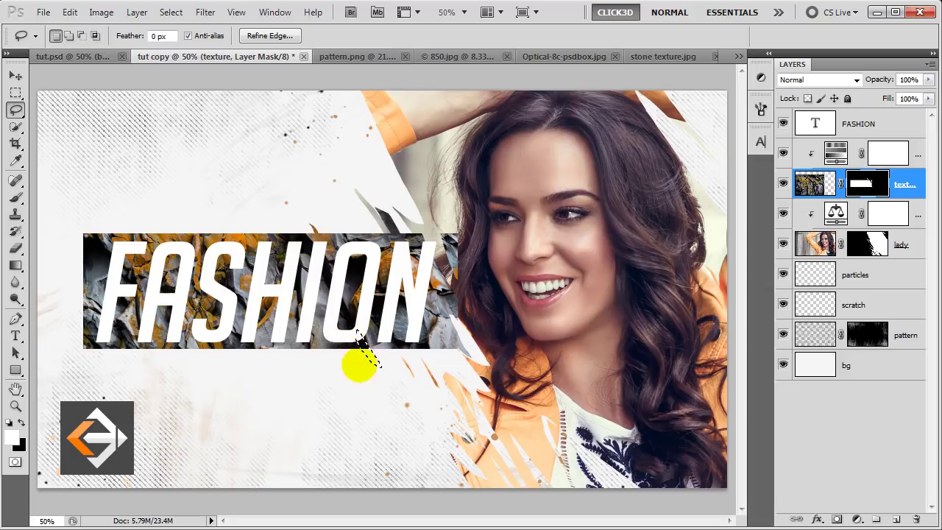
# Outline further shards below the N and above the O, S, H and A
pyautogui.moveTo(391, 337); pyautogui.dragTo(397, 353)
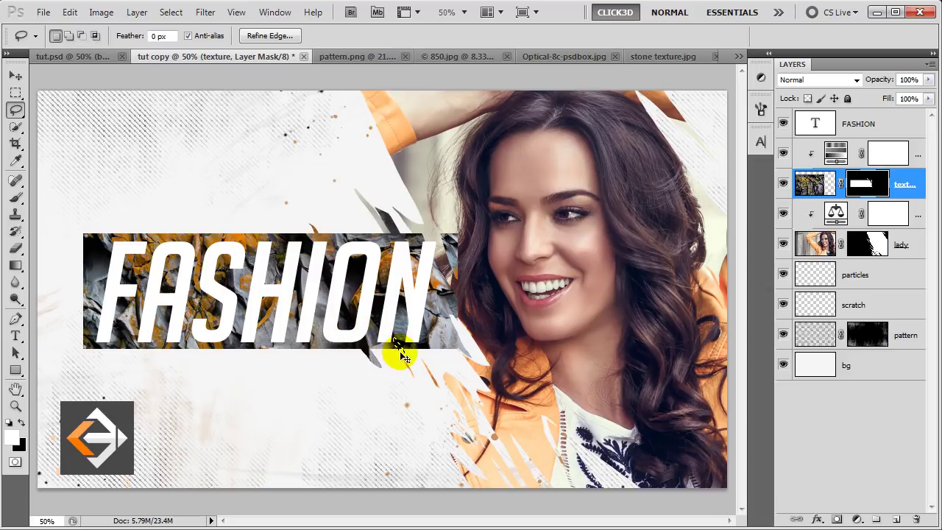
pyautogui.moveTo(361, 221); pyautogui.dragTo(363, 234)
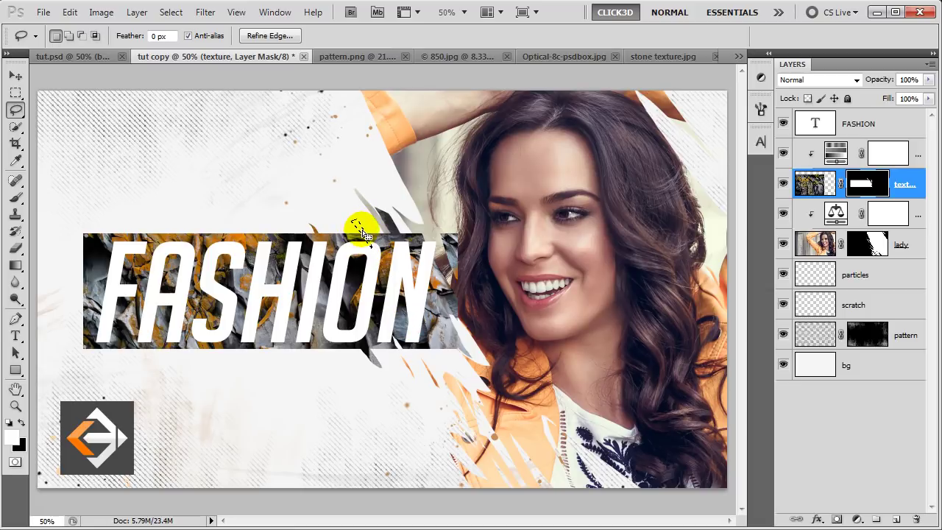
pyautogui.moveTo(262, 224)
pyautogui.mouseDown()
pyautogui.moveTo(282, 237)
pyautogui.moveTo(282, 256)
pyautogui.moveTo(221, 211)
pyautogui.moveTo(237, 235)
pyautogui.mouseUp()
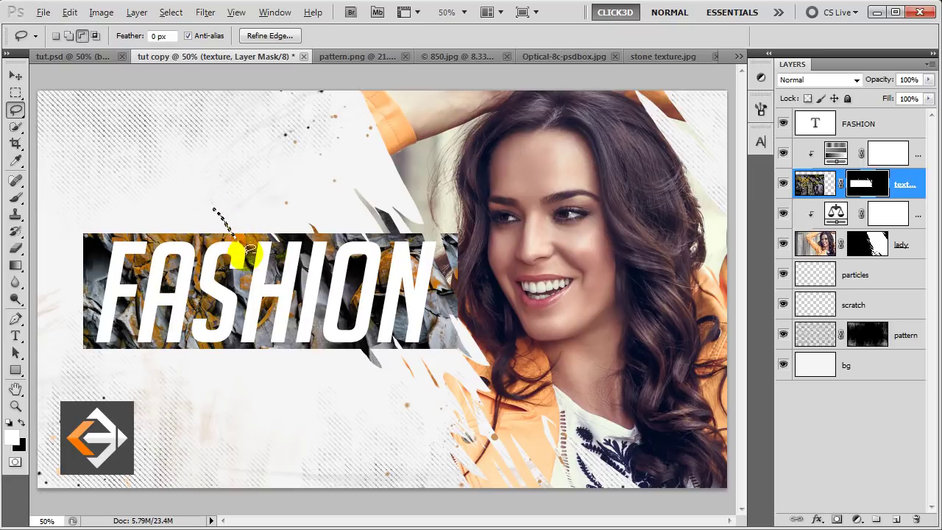
pyautogui.moveTo(134, 211); pyautogui.dragTo(172, 332)
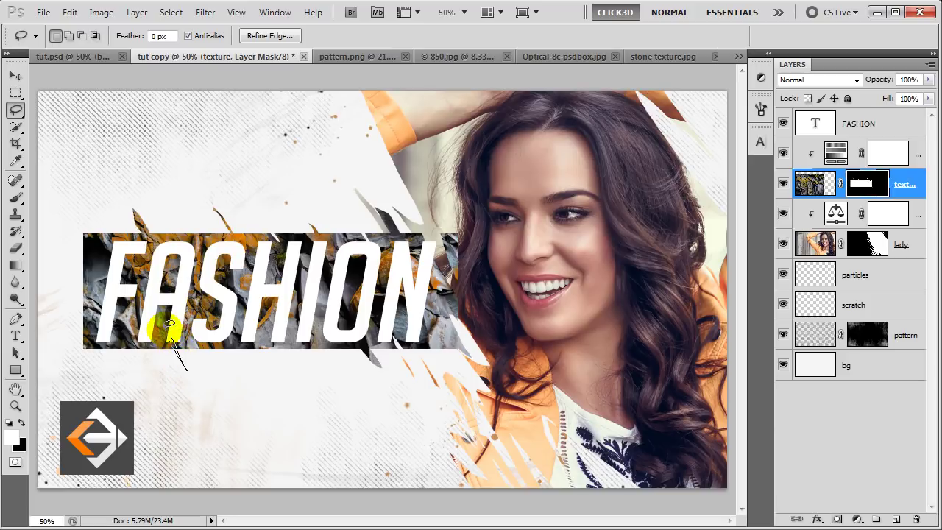
# Reveal texture shards at the banner's bottom and as spikes along its left edge
pyautogui.moveTo(173, 331); pyautogui.dragTo(190, 339)
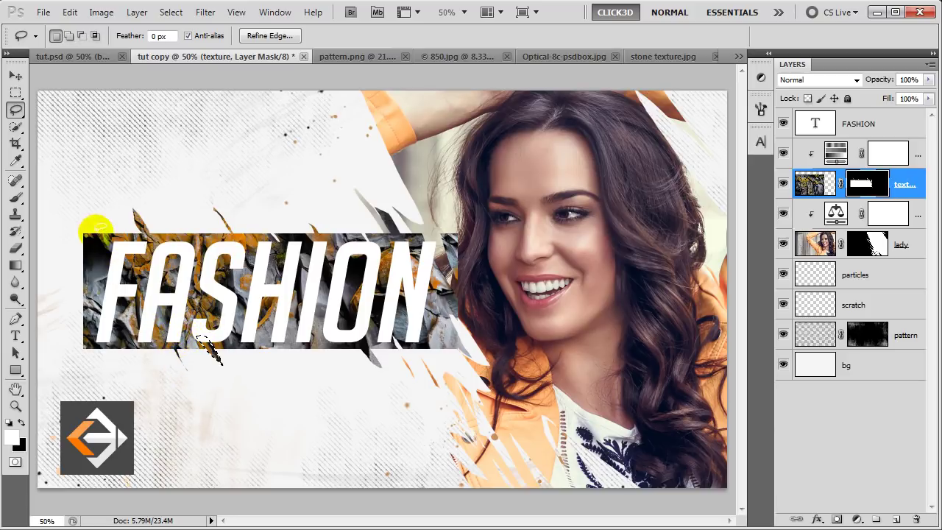
pyautogui.moveTo(81, 254)
pyautogui.mouseDown()
pyautogui.moveTo(66, 240)
pyautogui.moveTo(77, 291)
pyautogui.mouseUp()
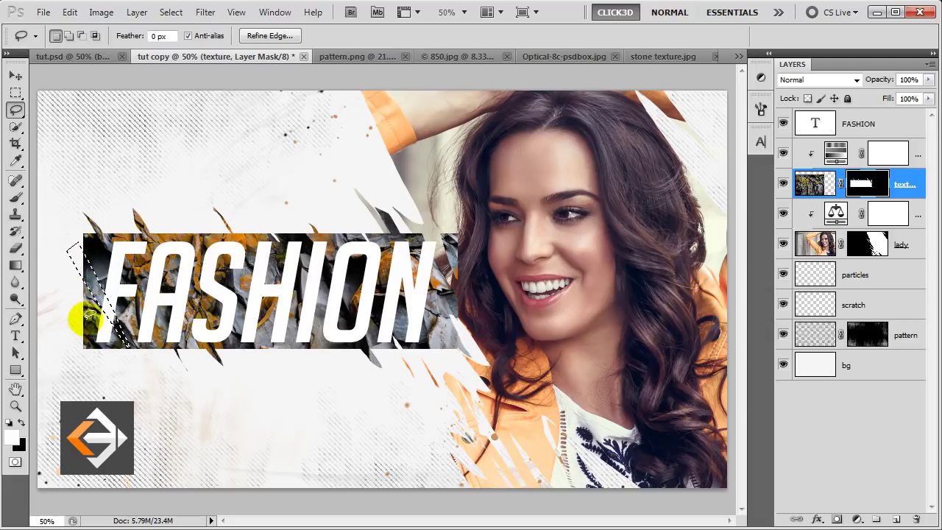
pyautogui.press('Delete')
pyautogui.hotkey('ctrl', 'd')
pyautogui.moveTo(76, 291)
pyautogui.mouseDown()
pyautogui.moveTo(81, 322)
pyautogui.moveTo(69, 237)
pyautogui.moveTo(76, 322)
pyautogui.moveTo(143, 361)
pyautogui.moveTo(81, 341)
pyautogui.moveTo(96, 289)
pyautogui.moveTo(66, 237)
pyautogui.mouseUp()
pyautogui.hotkey('alt', 'BackSpace')
pyautogui.hotkey('ctrl', 'd')
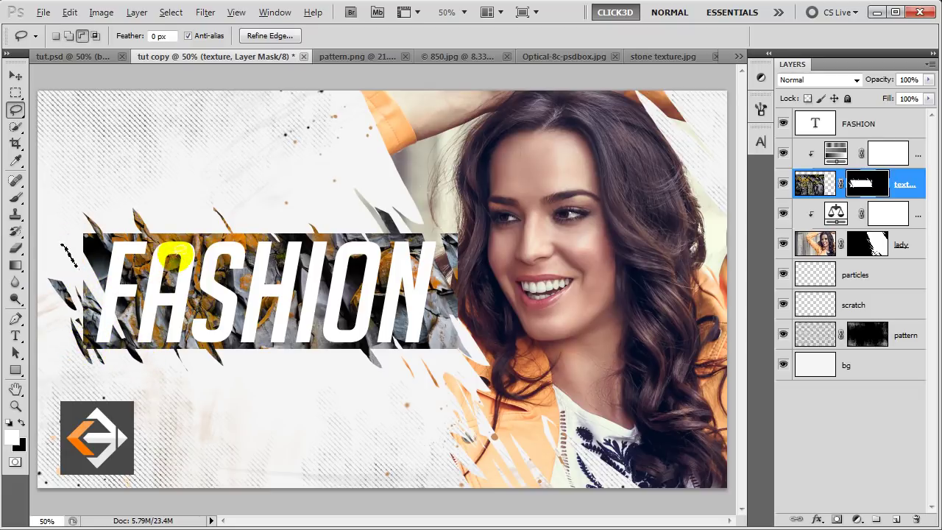
# Reveal jagged shards along the banner's top edge
pyautogui.moveTo(186, 216)
pyautogui.mouseDown()
pyautogui.moveTo(229, 250)
pyautogui.moveTo(237, 214)
pyautogui.mouseUp()
pyautogui.hotkey('alt', 'BackSpace')
pyautogui.hotkey('ctrl', 'd')
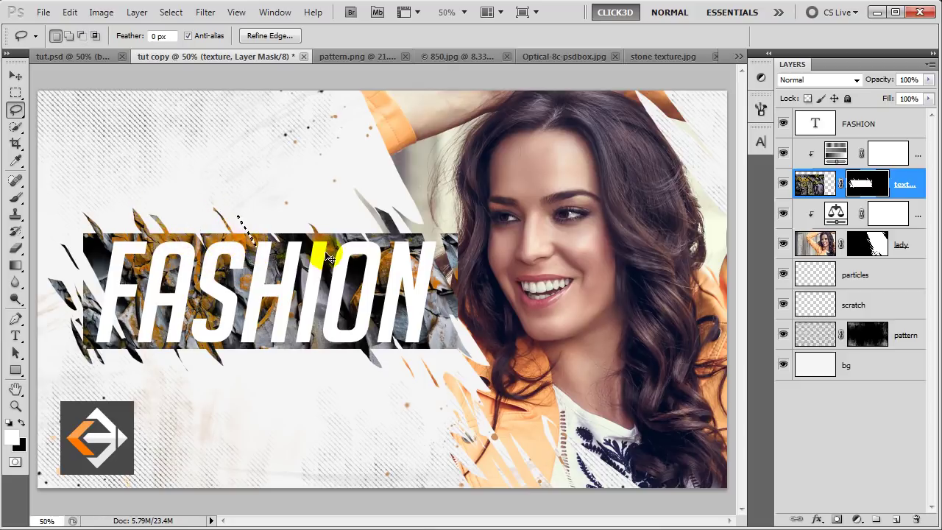
pyautogui.moveTo(332, 220)
pyautogui.mouseDown()
pyautogui.moveTo(374, 222)
pyautogui.moveTo(368, 231)
pyautogui.mouseUp()
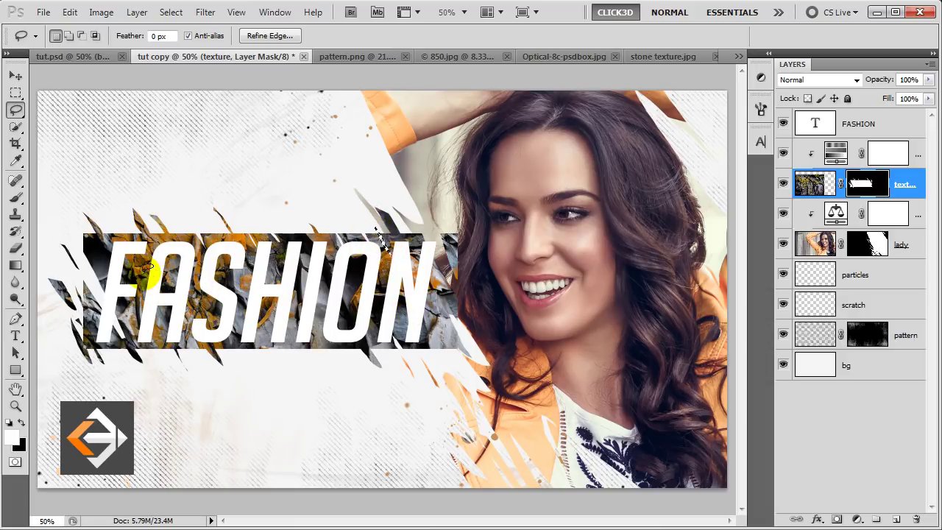
# Add shards at the banner's far left and beneath its left end
pyautogui.moveTo(75, 230); pyautogui.dragTo(67, 228)
pyautogui.hotkey('alt', 'BackSpace')
pyautogui.hotkey('ctrl', 'd')
pyautogui.moveTo(112, 318)
pyautogui.mouseDown()
pyautogui.moveTo(107, 309)
pyautogui.moveTo(146, 316)
pyautogui.mouseUp()
pyautogui.hotkey('alt', 'BackSpace')
pyautogui.hotkey('ctrl', 'd')
pyautogui.press('v')
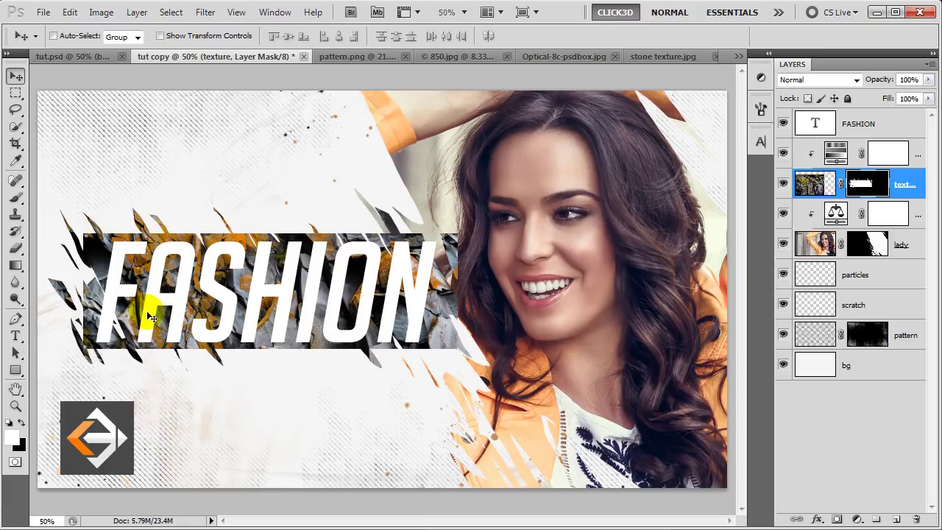
pyautogui.click(918, 154)
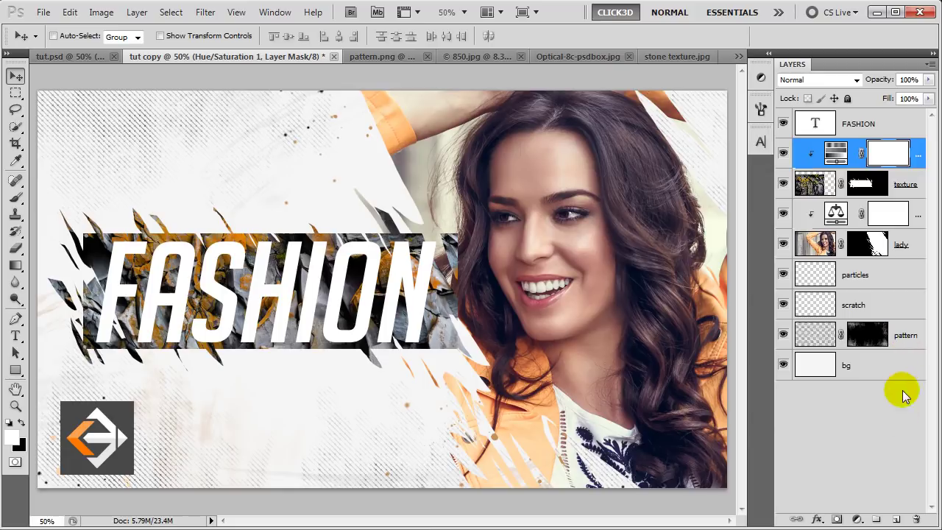
# Add a new layer named dark above Hue/Saturation and load grunge brush 485
pyautogui.click(895, 520)
pyautogui.write('dark')
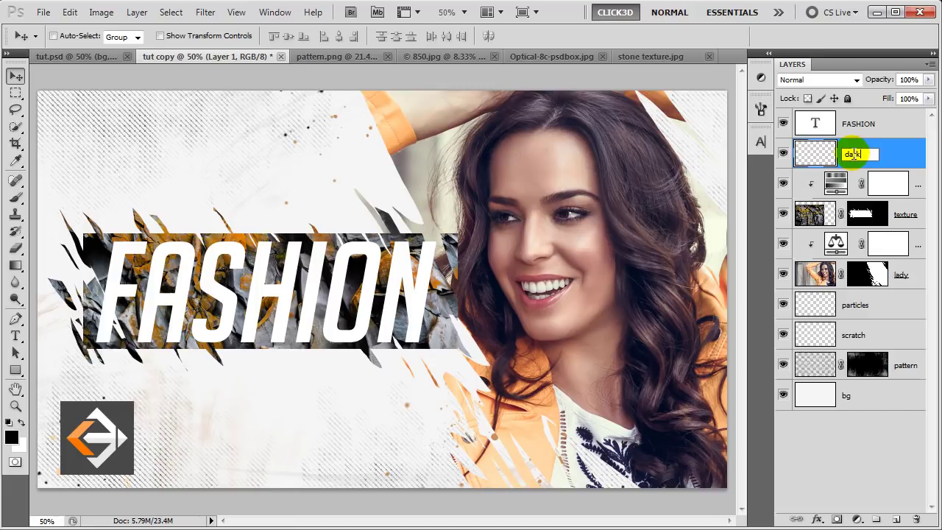
pyautogui.press('Return')
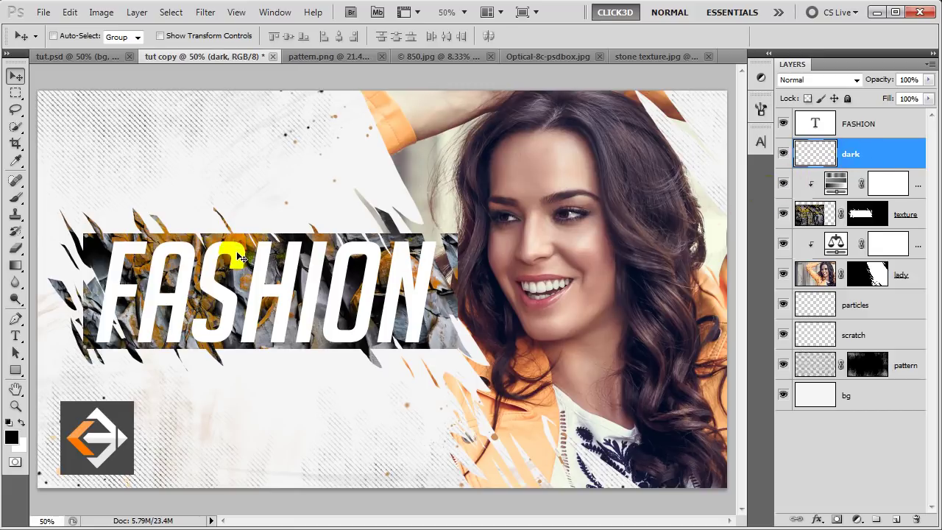
pyautogui.click(15, 196)
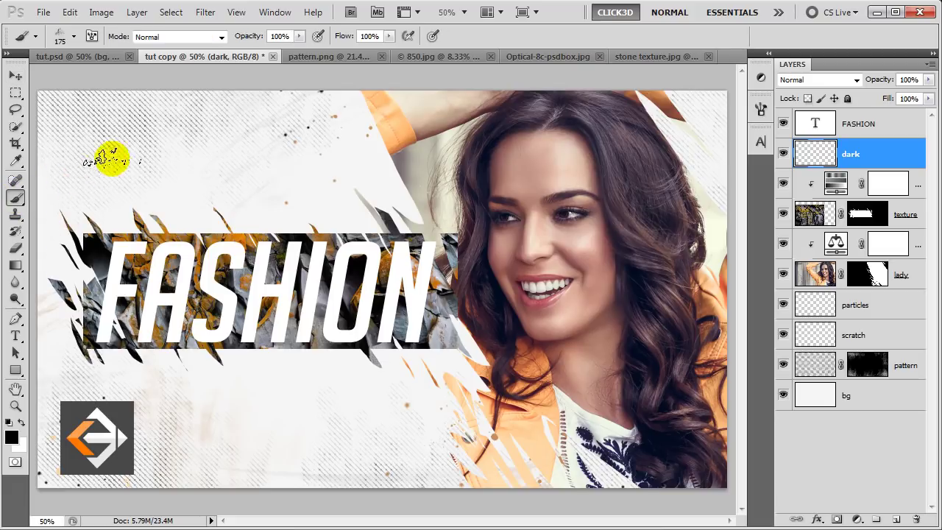
pyautogui.rightClick(129, 131)
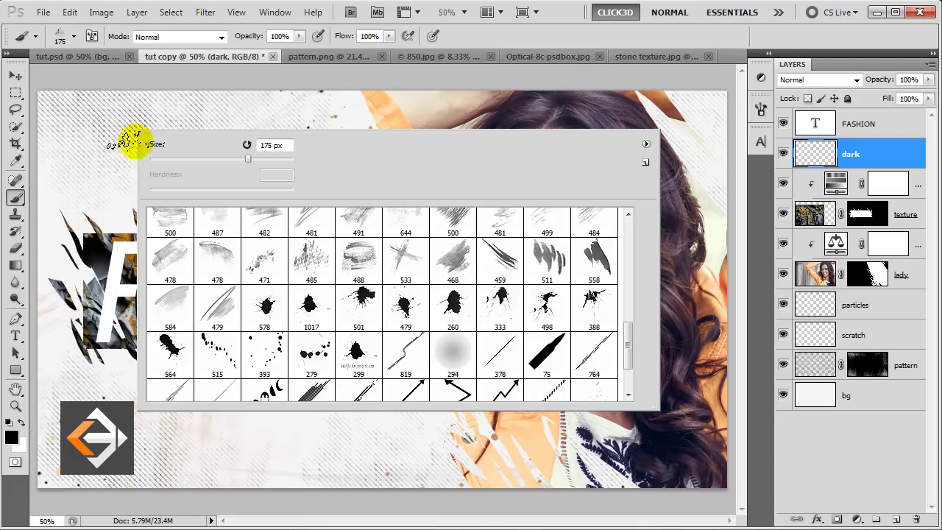
pyautogui.doubleClick(308, 262)
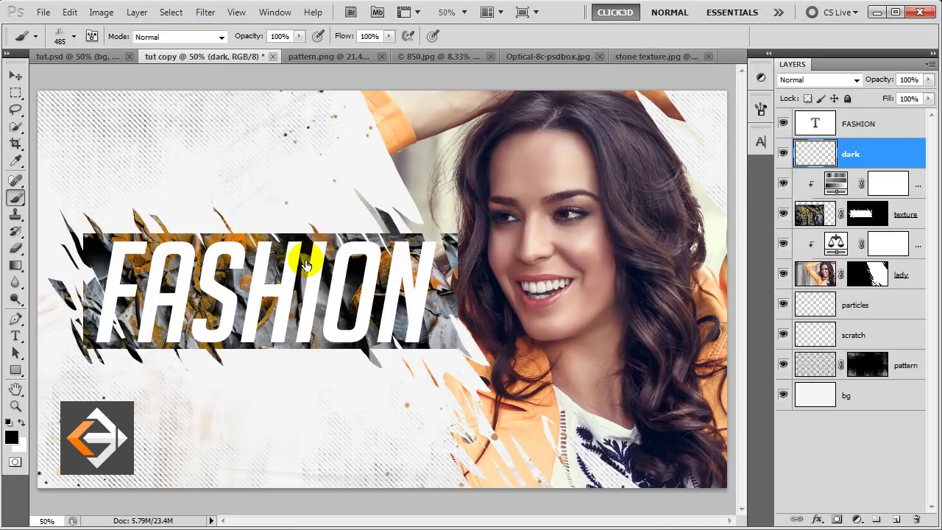
# Paint black grunge marks and strokes under the lower FASHION letters, ending at brush size 175
pyautogui.press('[')
pyautogui.press('[')
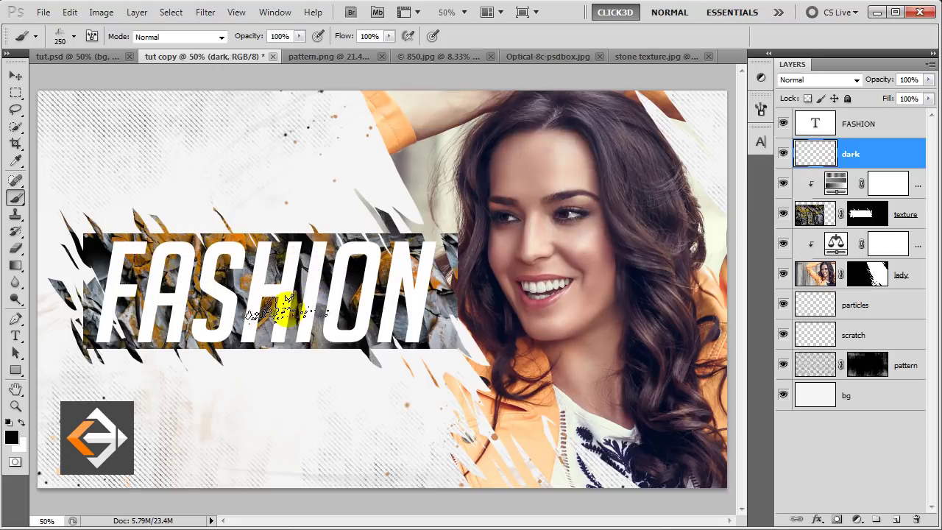
pyautogui.click(273, 312)
pyautogui.click(252, 280)
pyautogui.press('[')
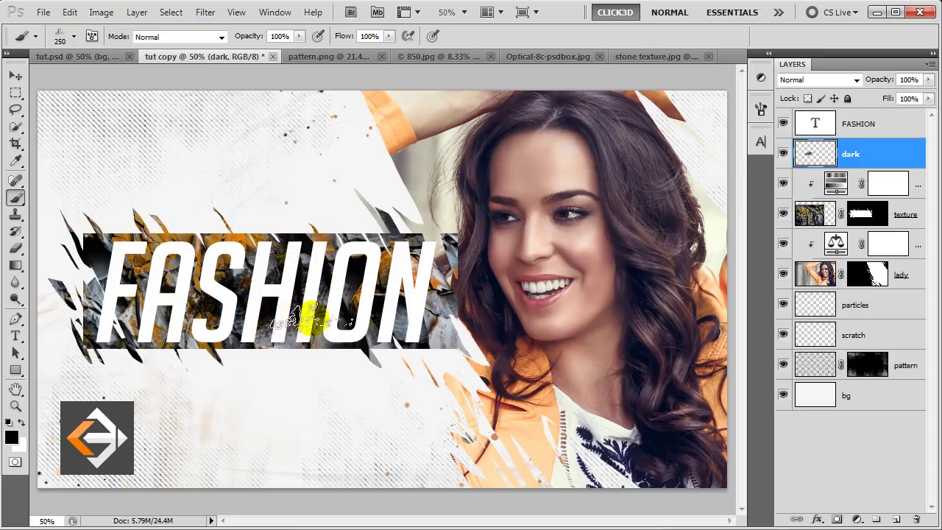
pyautogui.moveTo(304, 298)
pyautogui.mouseDown()
pyautogui.moveTo(366, 349)
pyautogui.moveTo(357, 301)
pyautogui.moveTo(412, 313)
pyautogui.moveTo(336, 236)
pyautogui.moveTo(393, 294)
pyautogui.moveTo(407, 334)
pyautogui.moveTo(447, 336)
pyautogui.moveTo(148, 311)
pyautogui.moveTo(103, 316)
pyautogui.moveTo(111, 279)
pyautogui.moveTo(112, 309)
pyautogui.moveTo(88, 335)
pyautogui.moveTo(143, 345)
pyautogui.moveTo(95, 267)
pyautogui.moveTo(145, 328)
pyautogui.mouseUp()
pyautogui.press(']')
pyautogui.press(']')
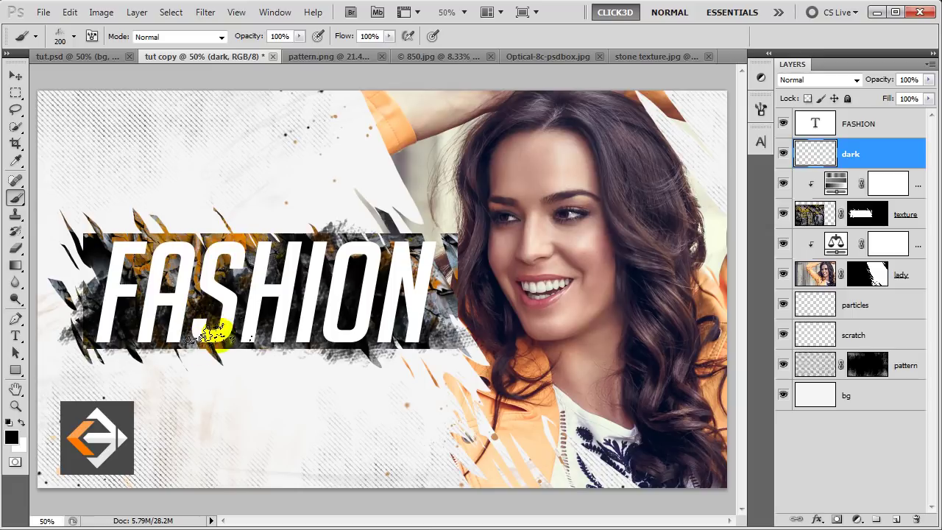
pyautogui.press('[')
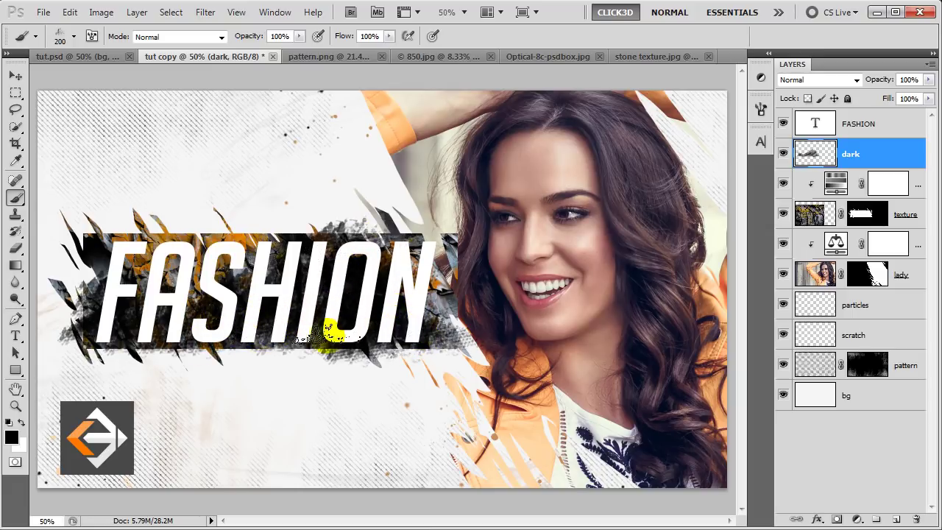
pyautogui.press('[')
pyautogui.press('[')
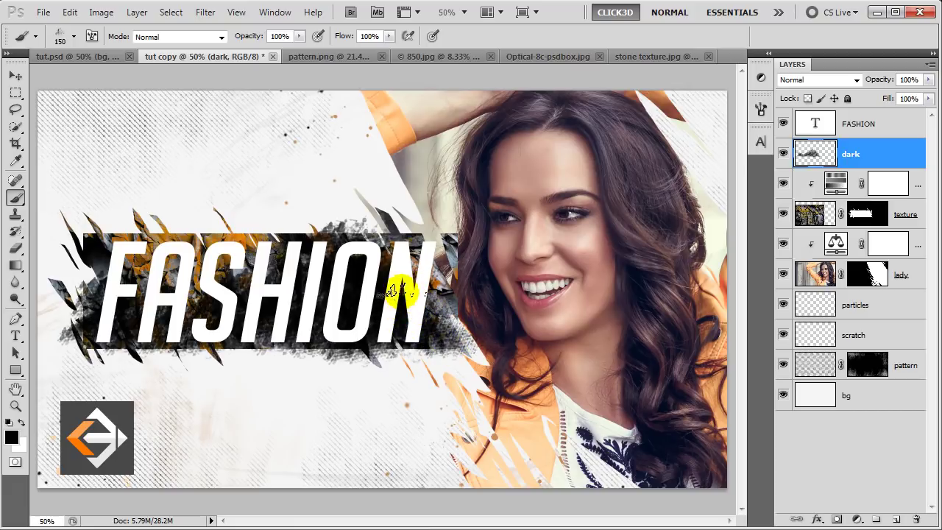
pyautogui.press('v')
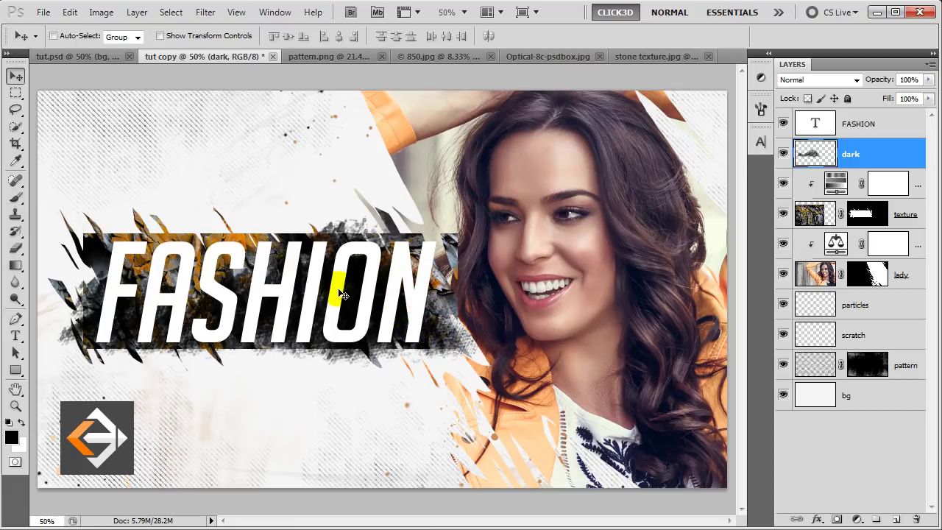
# Draw a black rectangle below FASHION and slant its left side by shifting its top corners
pyautogui.click(886, 163)
pyautogui.click(886, 125)
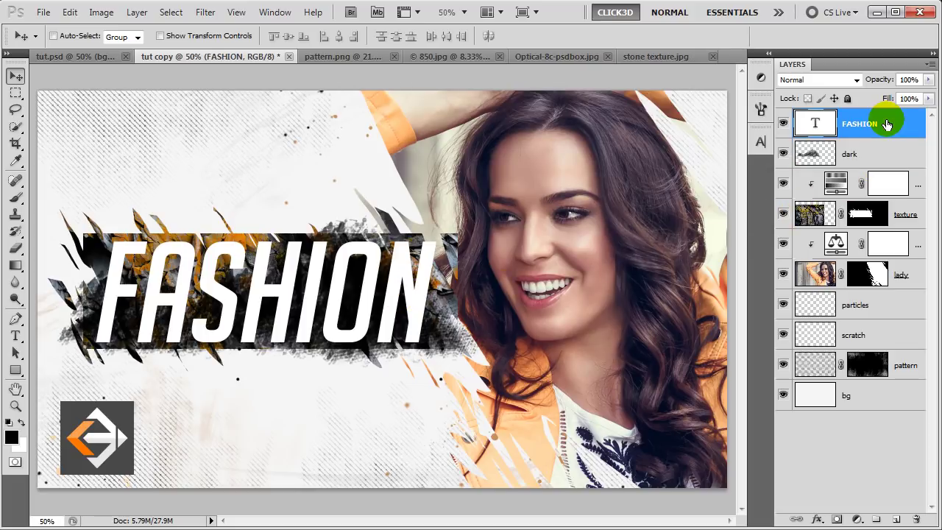
pyautogui.click(17, 371)
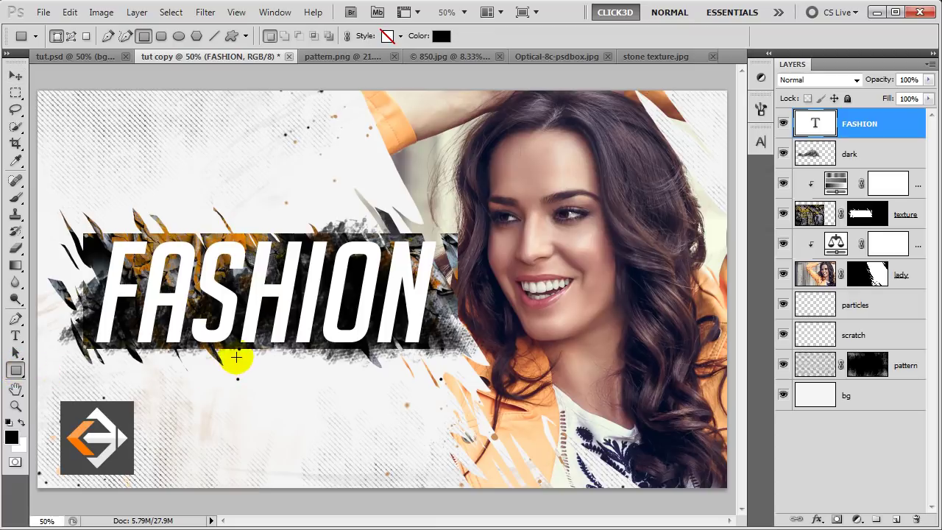
pyautogui.moveTo(239, 353); pyautogui.dragTo(441, 380)
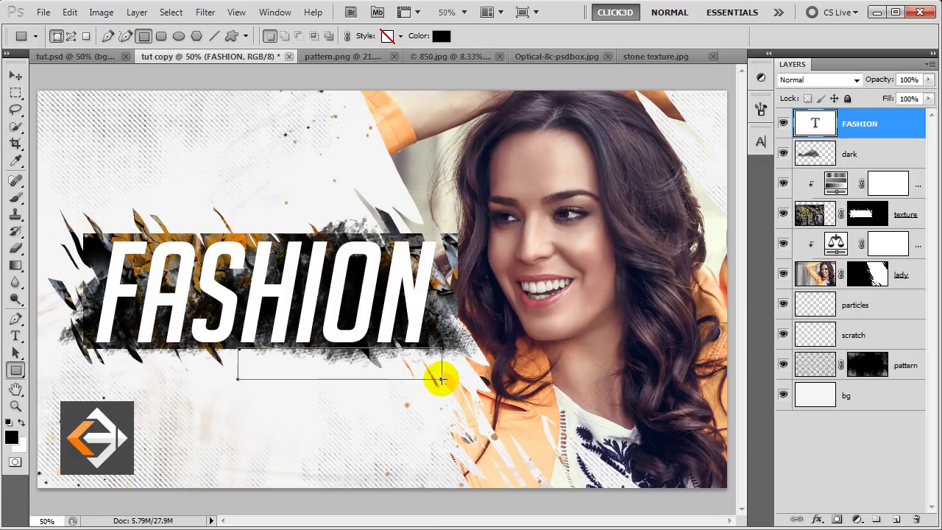
pyautogui.moveTo(441, 379); pyautogui.dragTo(441, 379)
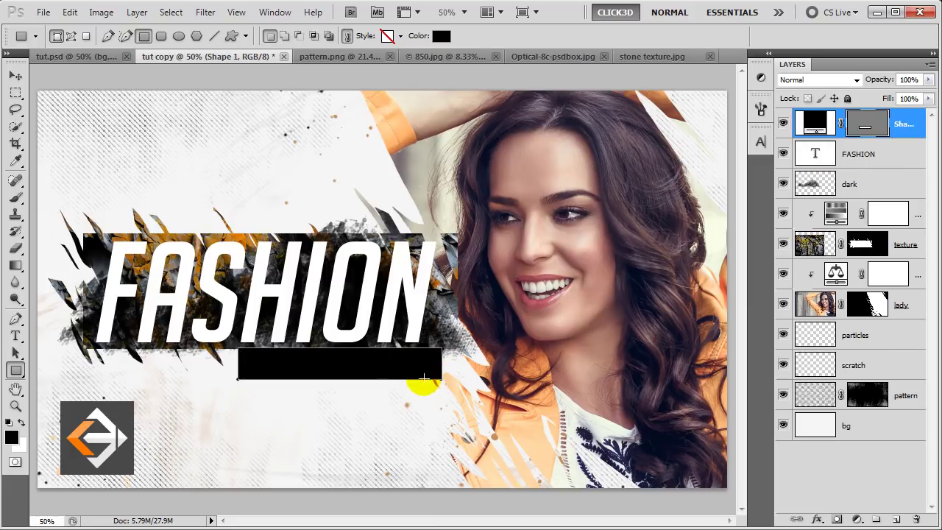
pyautogui.click(17, 320)
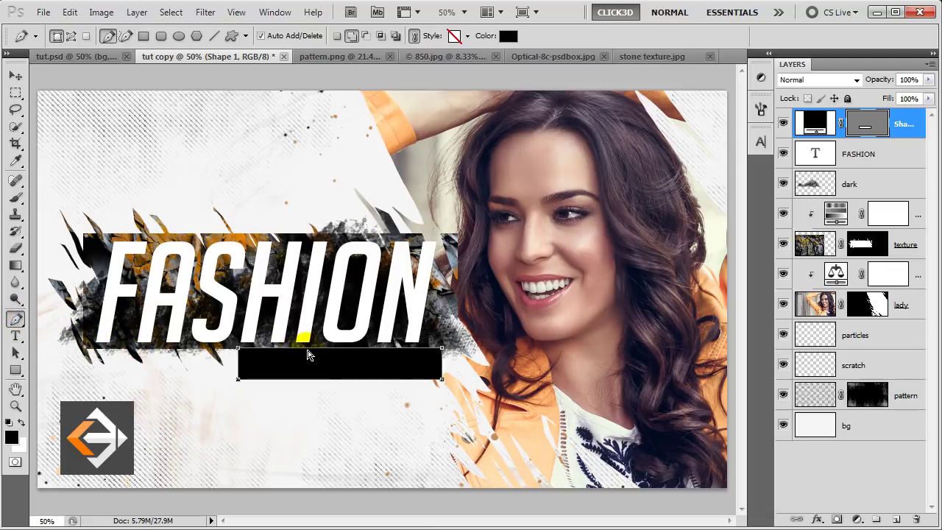
pyautogui.keyDown('ctrl'); pyautogui.moveTo(307, 350); pyautogui.dragTo(316, 350); pyautogui.keyUp('ctrl')
pyautogui.press('Return')
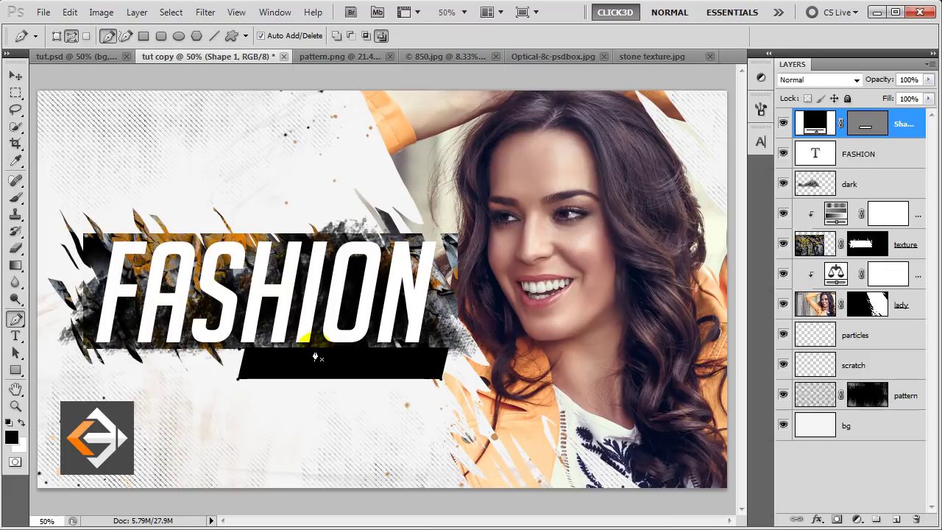
pyautogui.press('v')
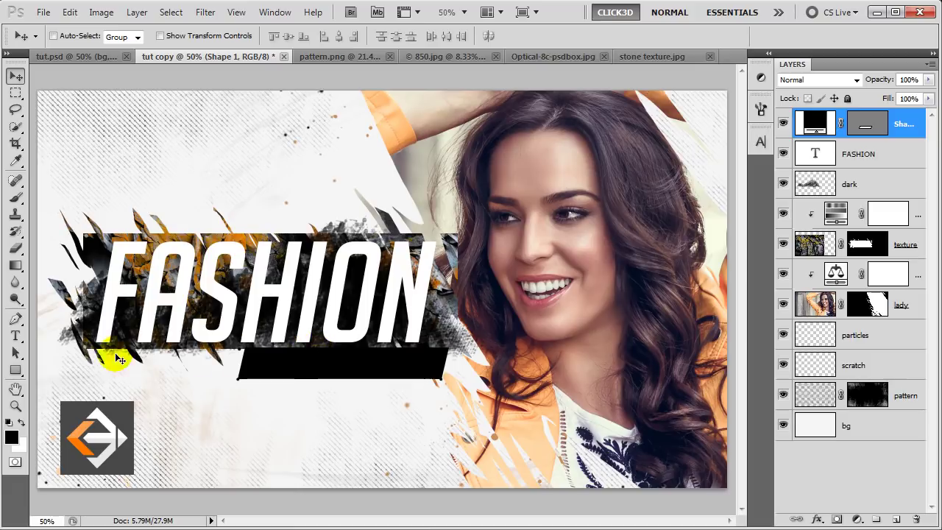
pyautogui.click(16, 336)
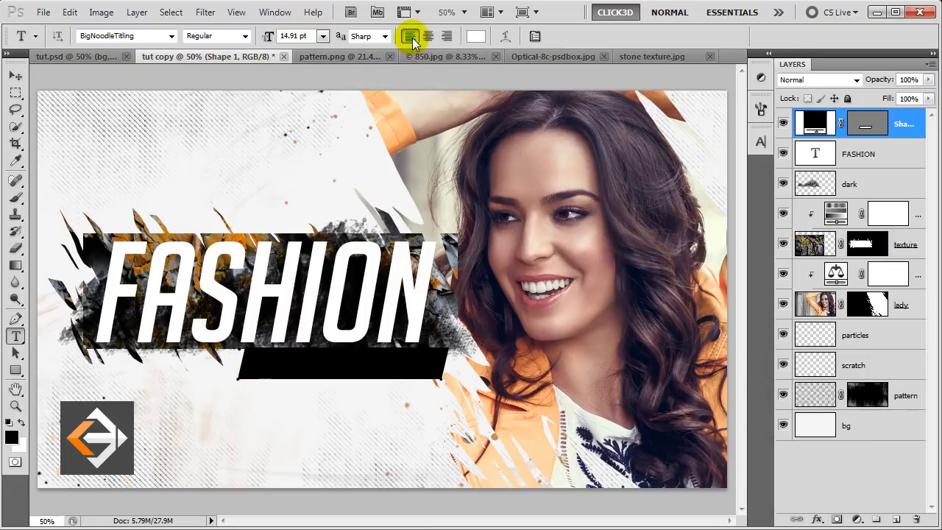
# Add the 14.91 pt white caption 'SHOW, STARTS ON 23 FRIDAY' on the bar and nudge it into place
pyautogui.click(248, 372)
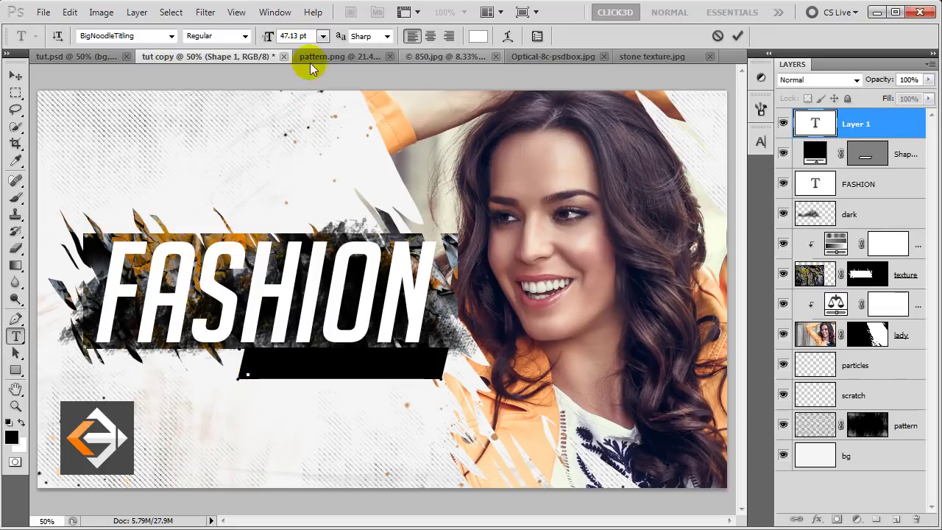
pyautogui.click(306, 36)
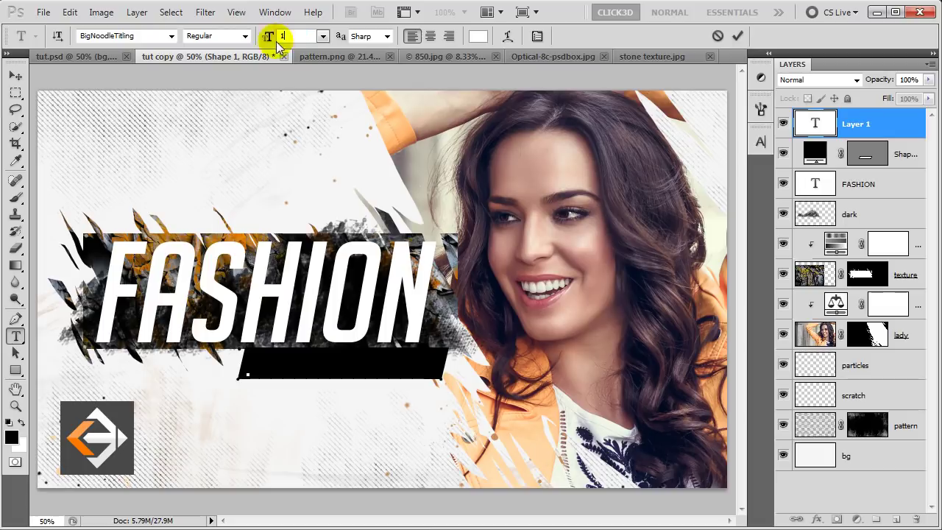
pyautogui.write('4.91')
pyautogui.press('Return')
pyautogui.write('SHOW, STARTS ON 23 FRIDAY')
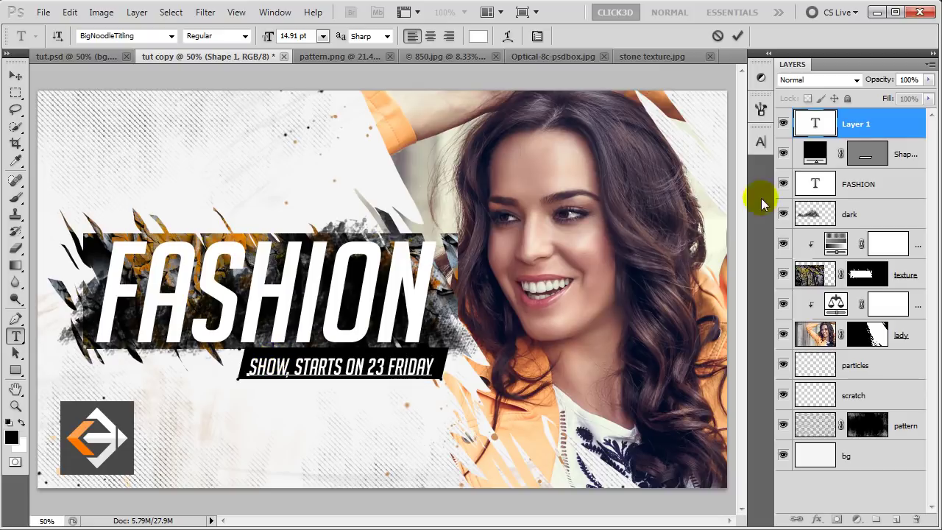
pyautogui.click(883, 124)
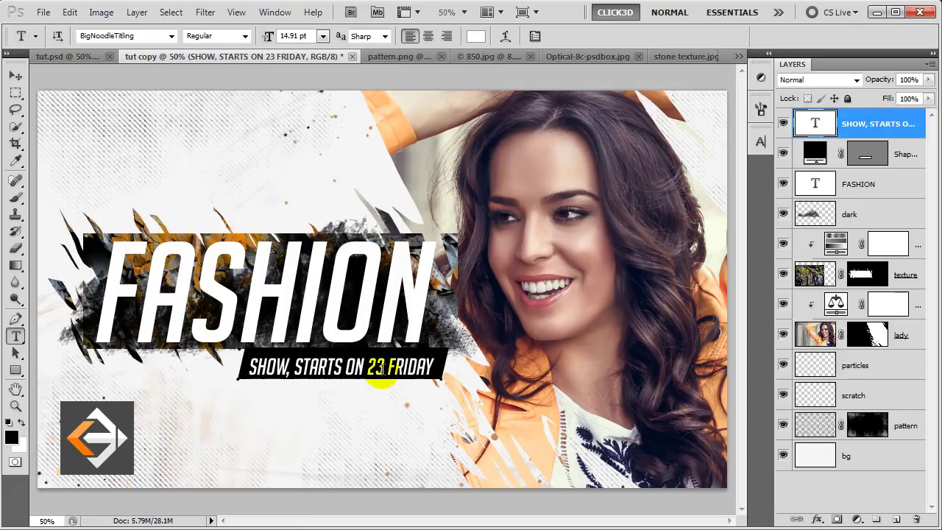
pyautogui.press('v')
pyautogui.hotkey('shift', 'Up')
pyautogui.press('Down')
pyautogui.press('Down')
pyautogui.press('Right')
pyautogui.press('Right')
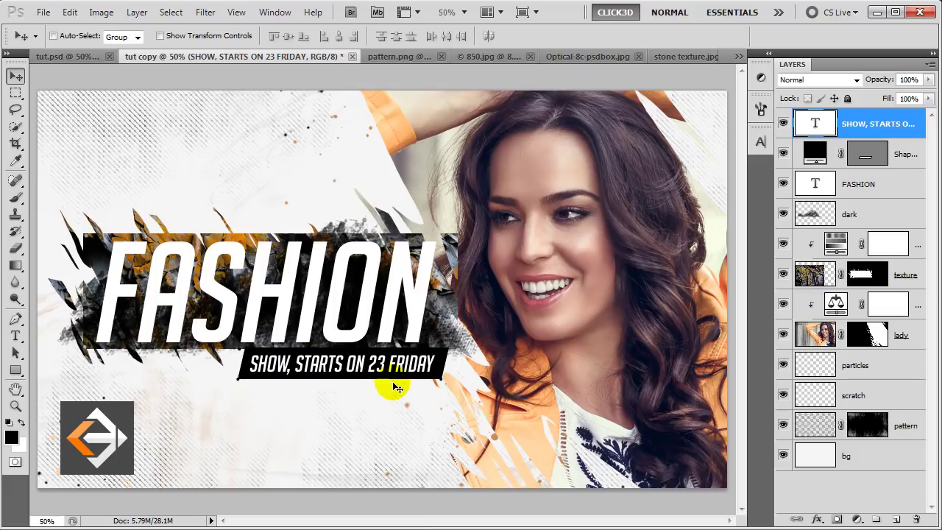
# Duplicate the caption and black bar layers and move the copies to the upper left
pyautogui.click(905, 153)
pyautogui.keyDown('shift'); pyautogui.click(905, 131); pyautogui.keyUp('shift')
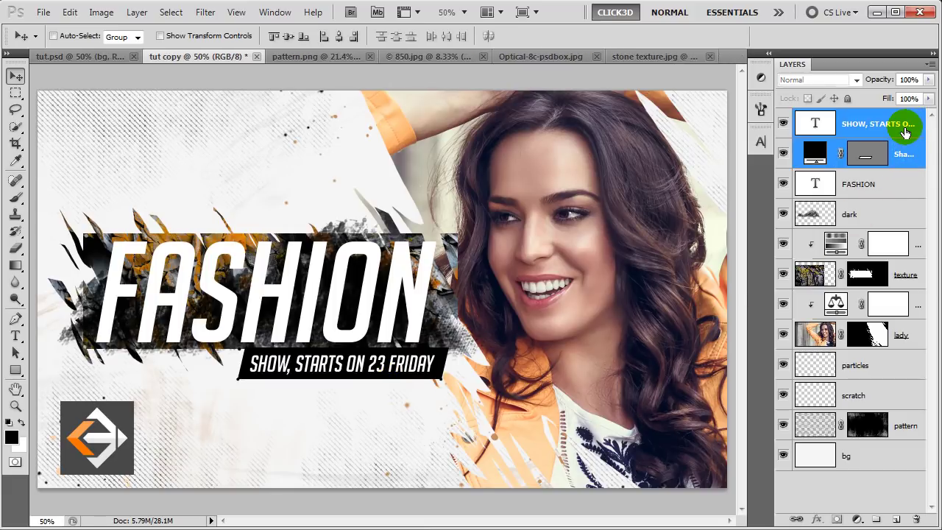
pyautogui.click(907, 150)
pyautogui.moveTo(907, 148); pyautogui.dragTo(888, 450)
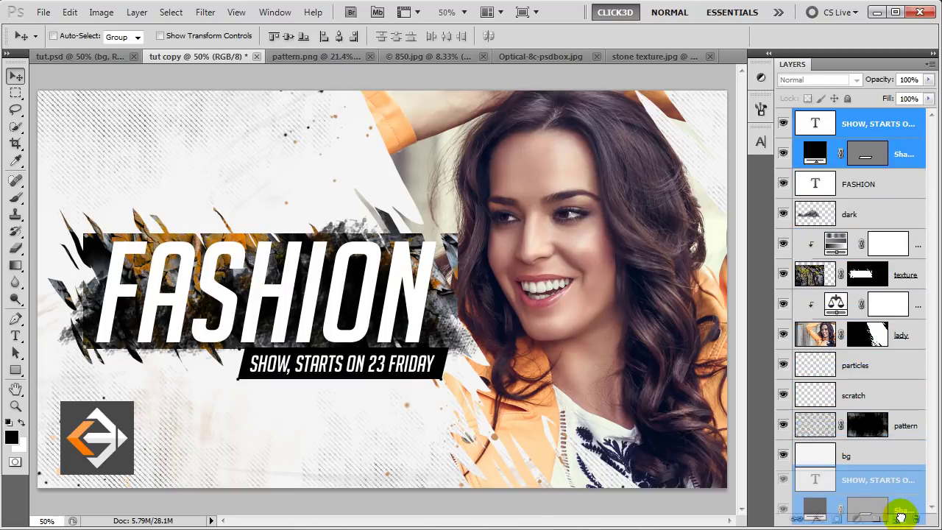
pyautogui.moveTo(888, 450); pyautogui.dragTo(898, 518)
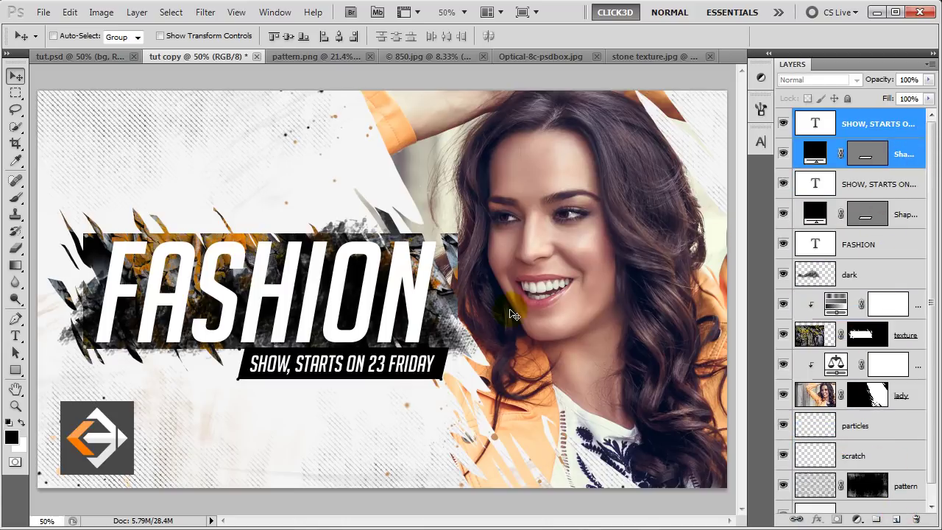
pyautogui.moveTo(407, 370); pyautogui.dragTo(223, 172)
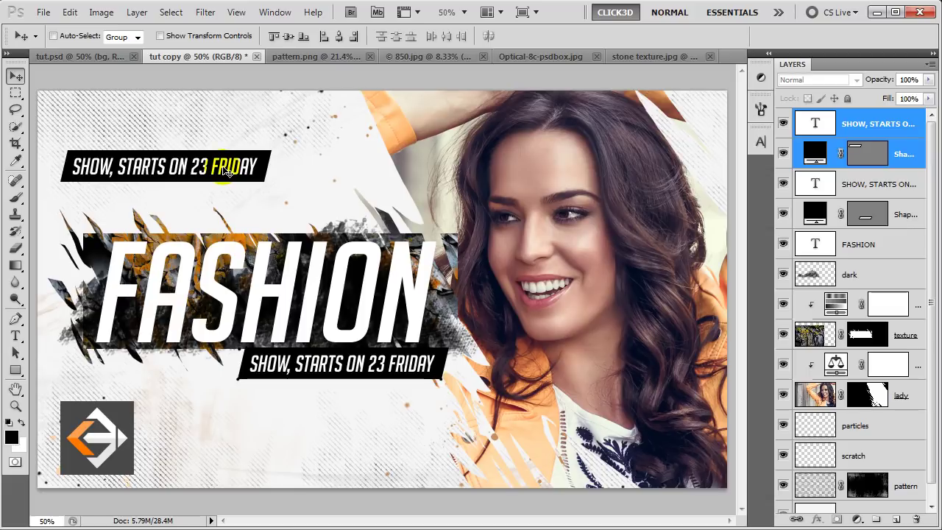
pyautogui.press('t')
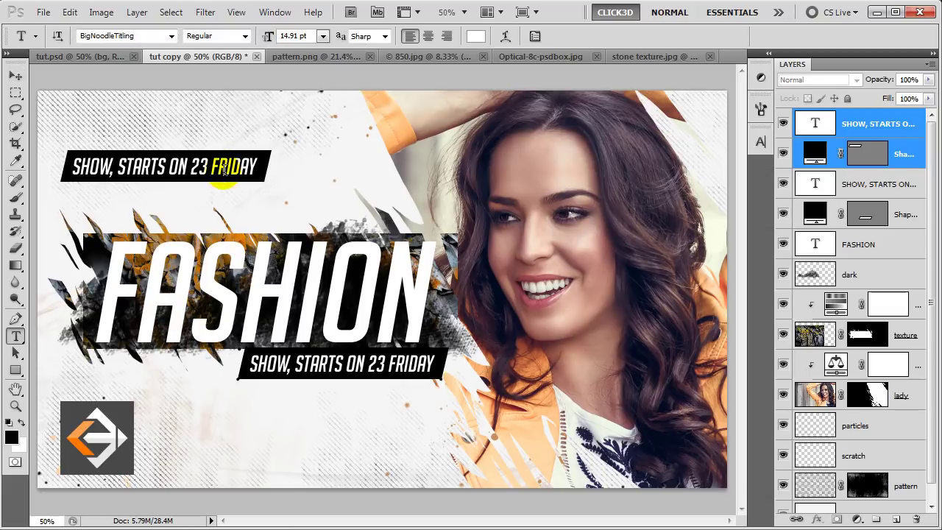
pyautogui.tripleClick(223, 169)
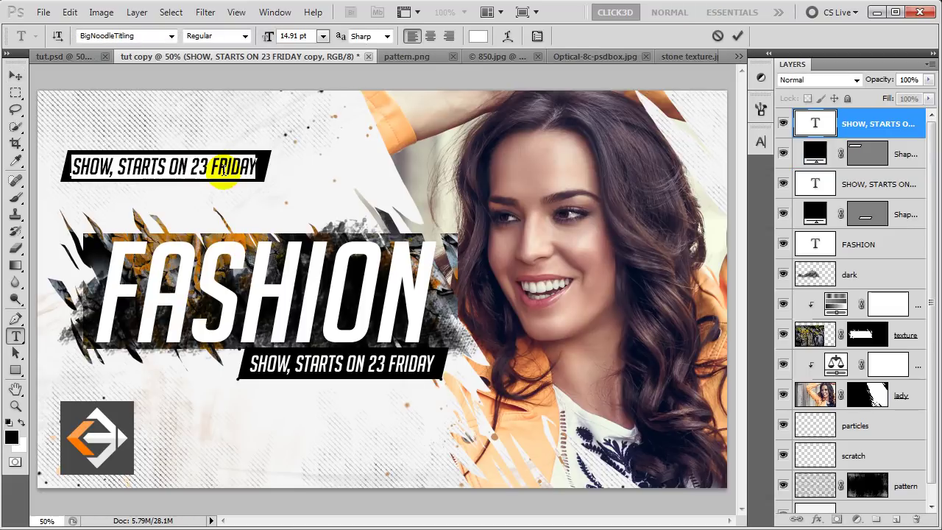
# Retype the copied caption as CLICK3D-PRESENTS and commit it
pyautogui.write('CLICK3D-PRESENTS')
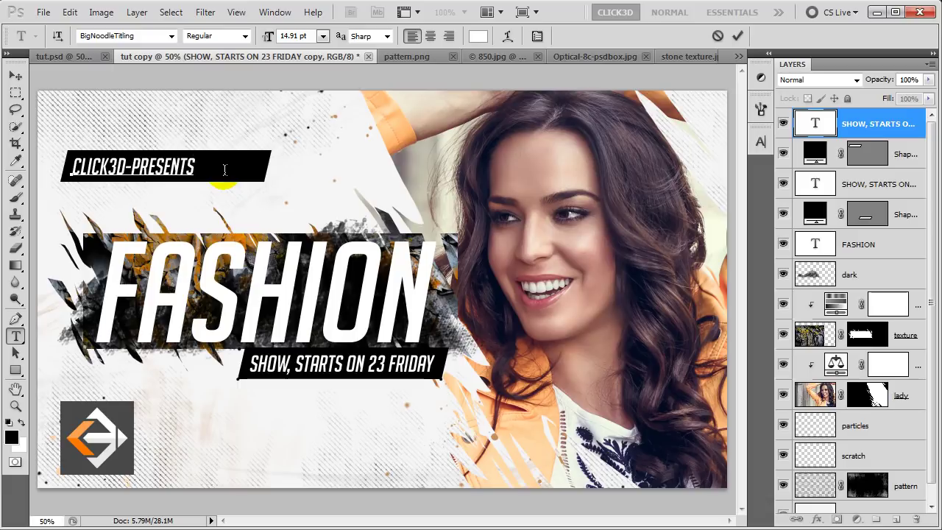
pyautogui.click(736, 37)
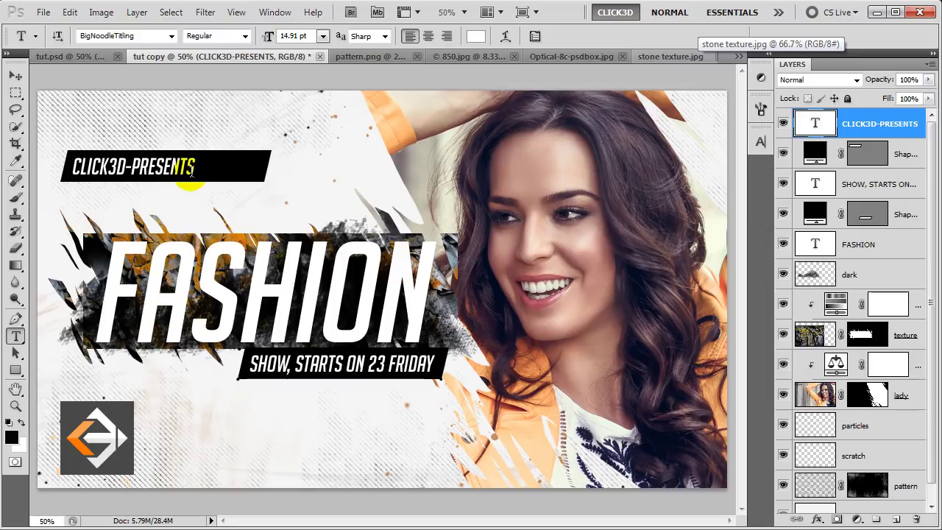
pyautogui.press('v')
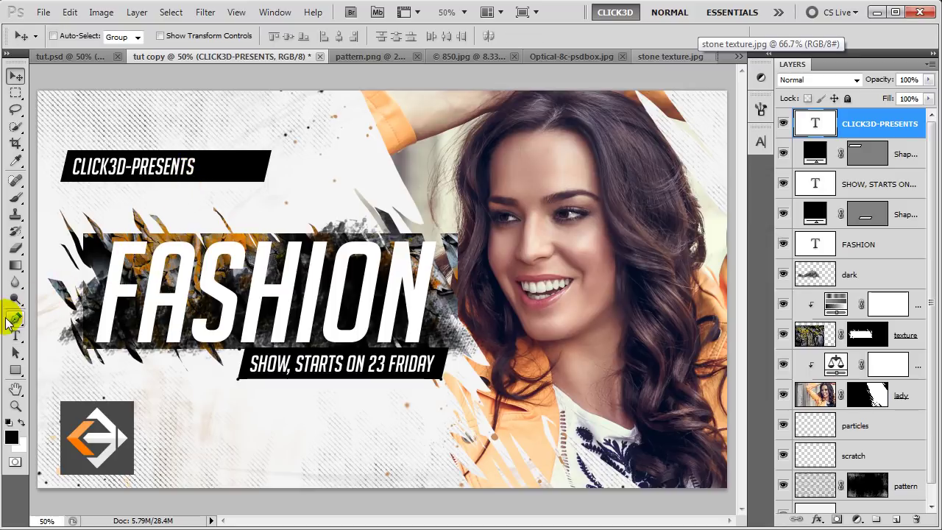
# Pull the upper-left bar's right end in to fit CLICK3D-PRESENTS and duplicate it as Shape 1 copy 2
pyautogui.click(15, 319)
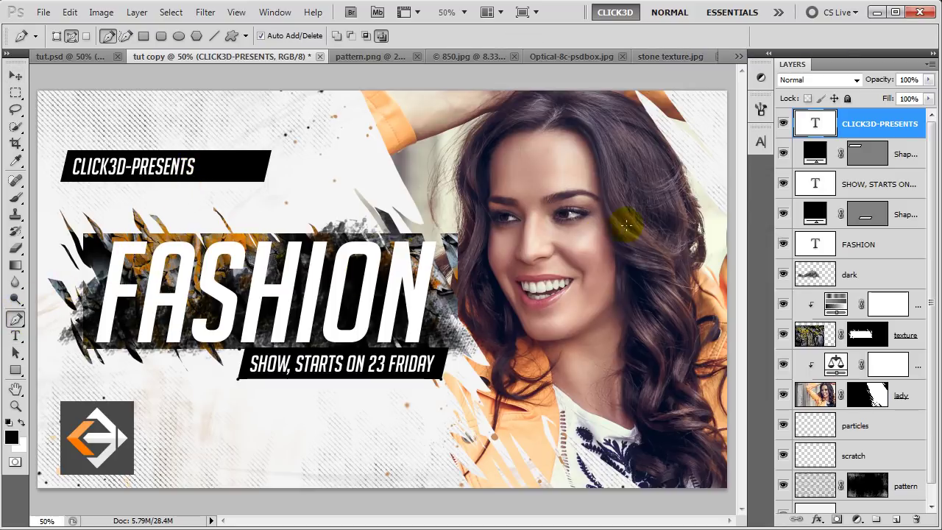
pyautogui.click(861, 152)
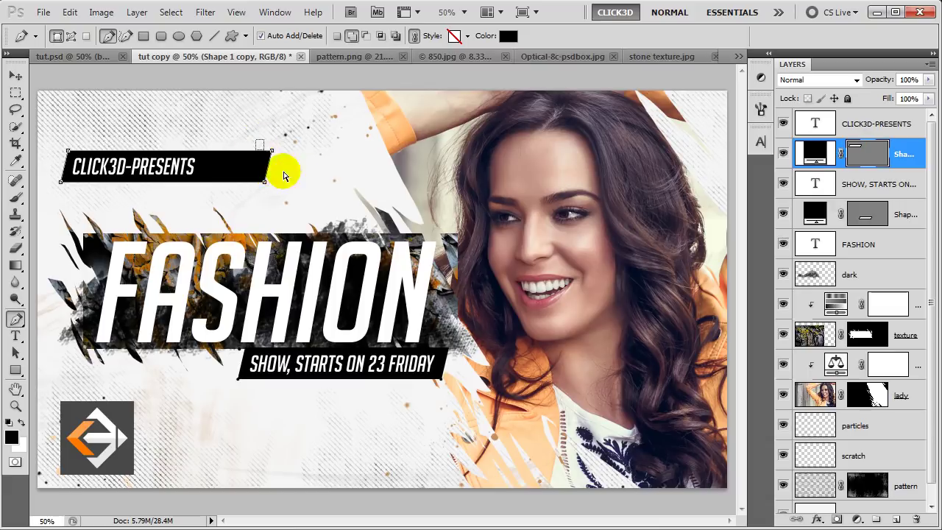
pyautogui.moveTo(247, 188); pyautogui.dragTo(200, 185)
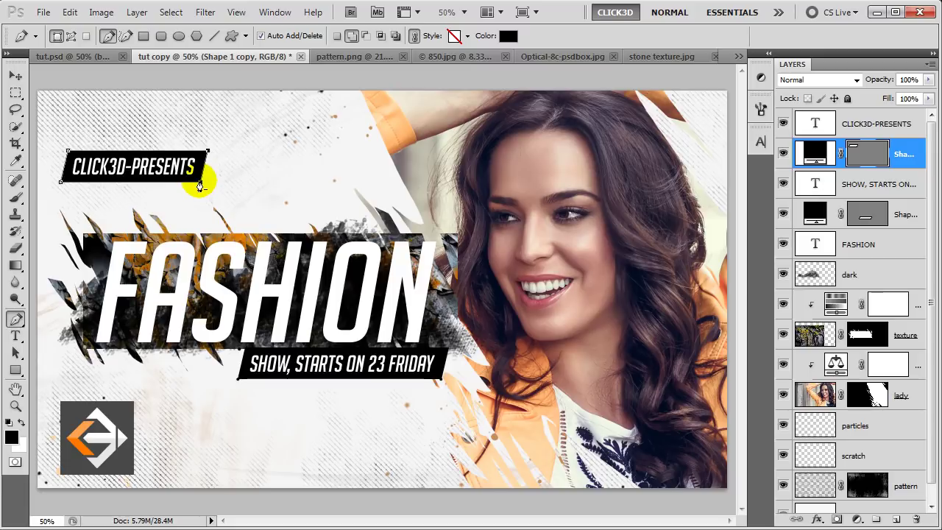
pyautogui.press('Return')
pyautogui.press('v')
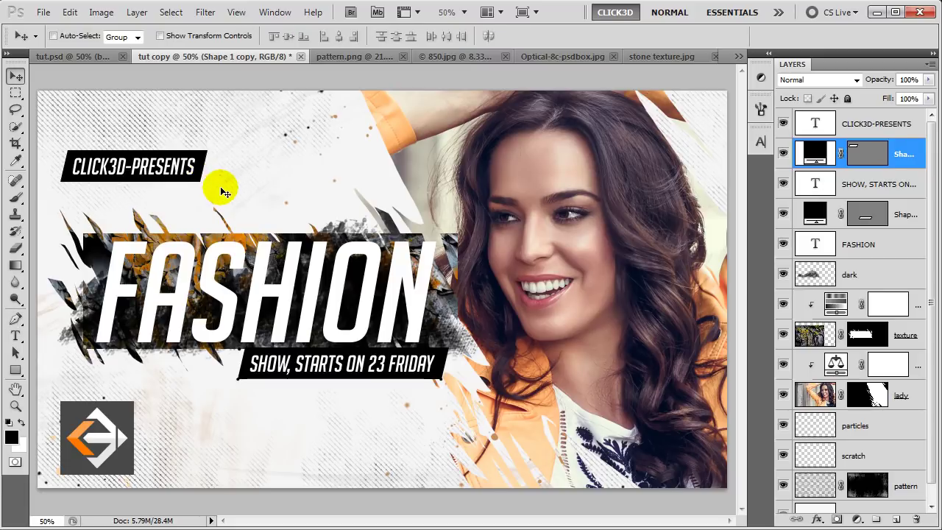
pyautogui.click(912, 161)
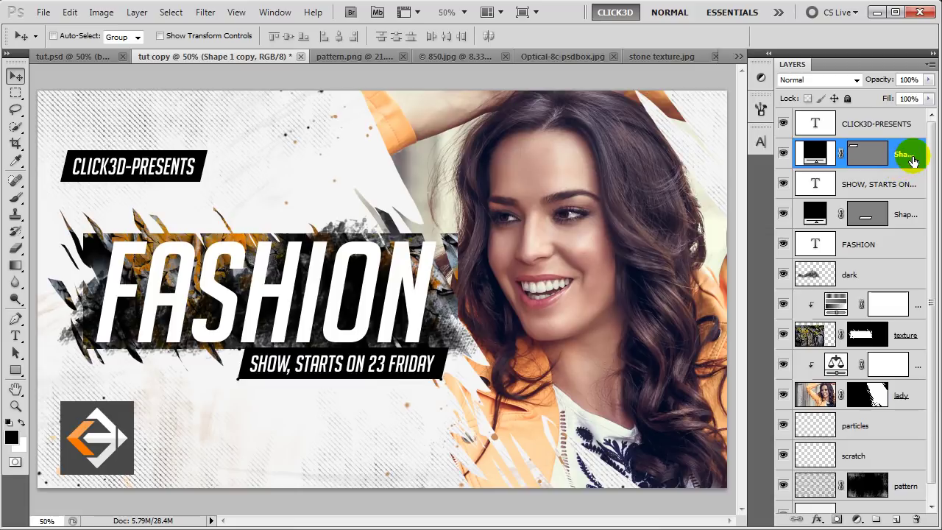
pyautogui.hotkey('ctrl', 'j')
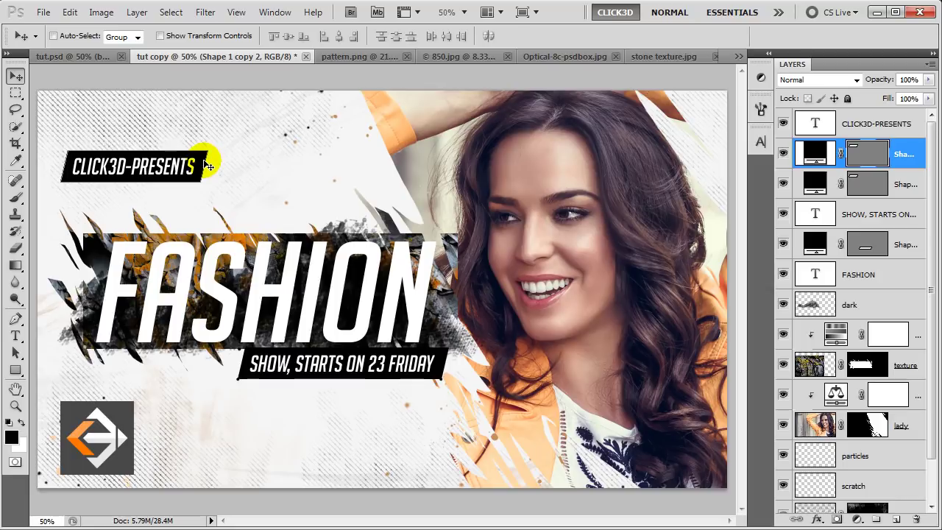
# Reshape the bar copy into a thin line from the left edge under CLICK3D-PRESENTS, angling its right end
pyautogui.press('p')
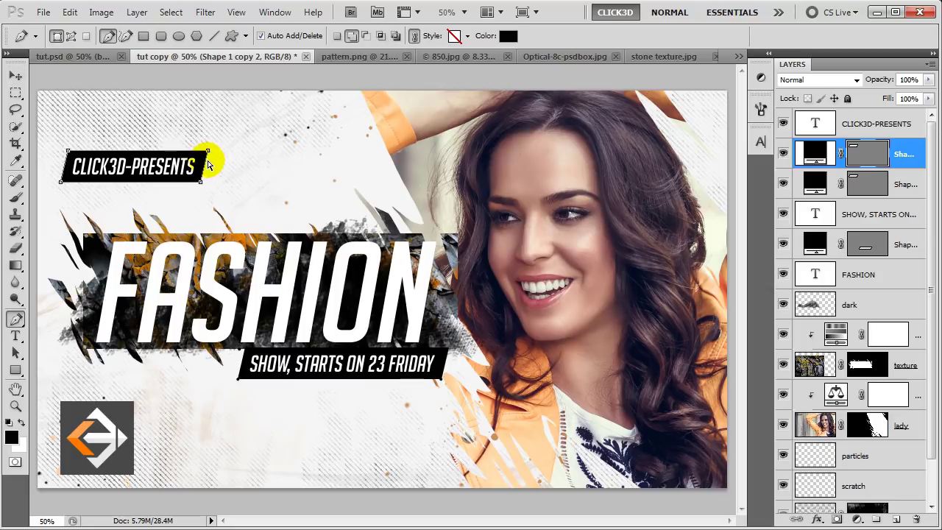
pyautogui.hotkey('ctrl', 'h')
pyautogui.moveTo(210, 152); pyautogui.dragTo(208, 180)
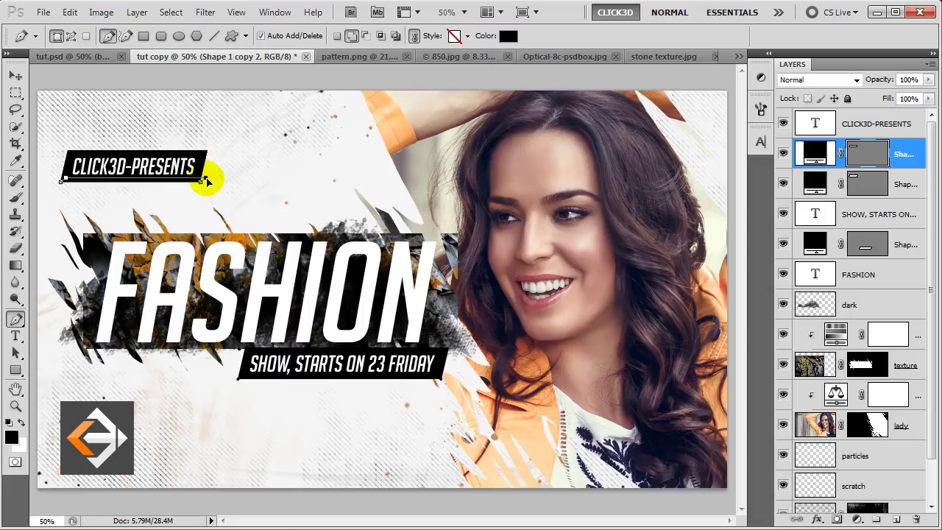
pyautogui.moveTo(229, 164)
pyautogui.mouseDown()
pyautogui.moveTo(194, 198)
pyautogui.moveTo(203, 183)
pyautogui.moveTo(504, 187)
pyautogui.mouseUp()
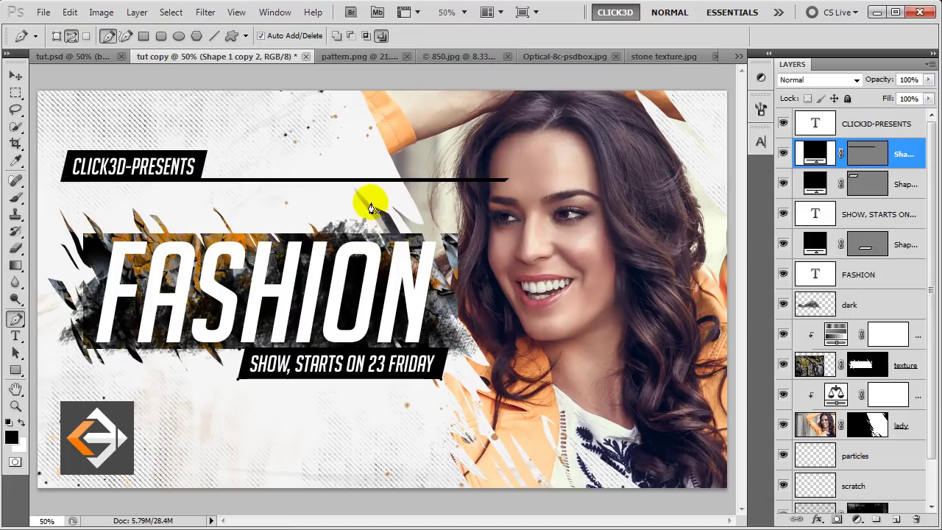
pyautogui.press('v')
pyautogui.moveTo(368, 184); pyautogui.dragTo(331, 184)
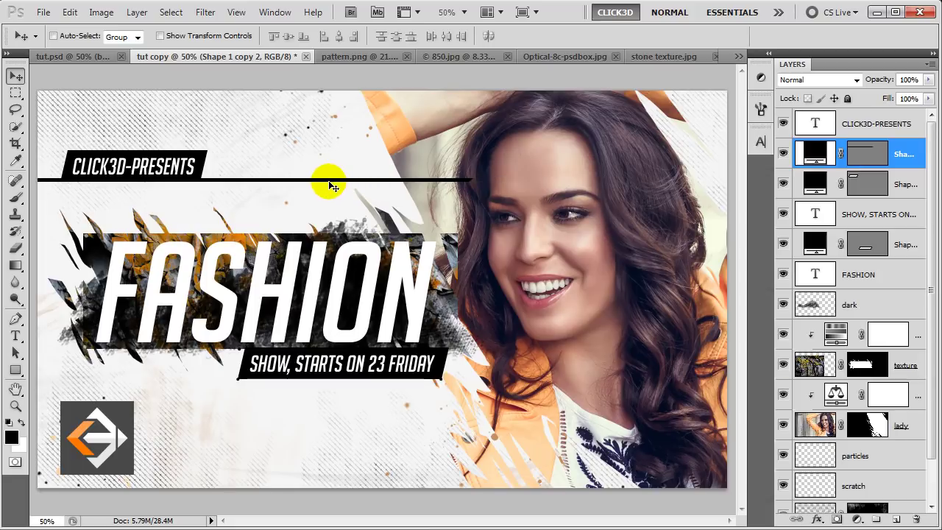
pyautogui.press('p')
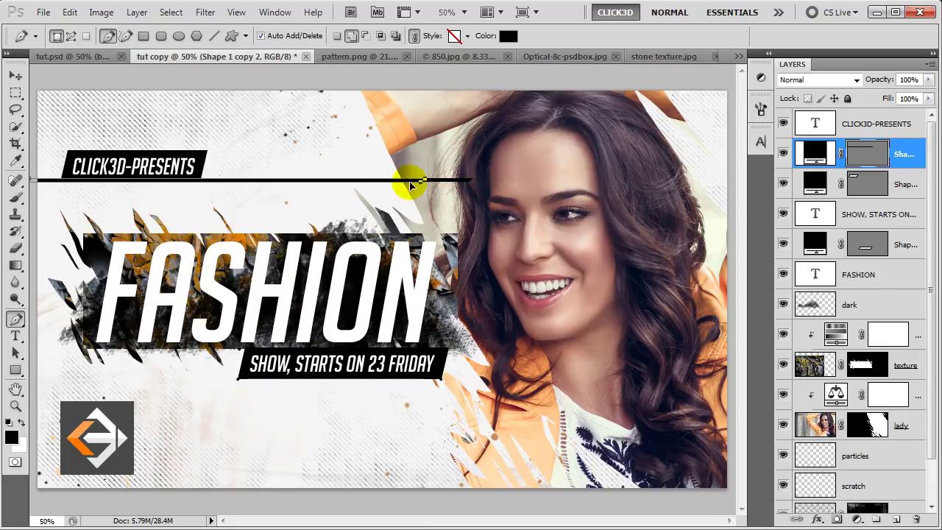
pyautogui.click(402, 181)
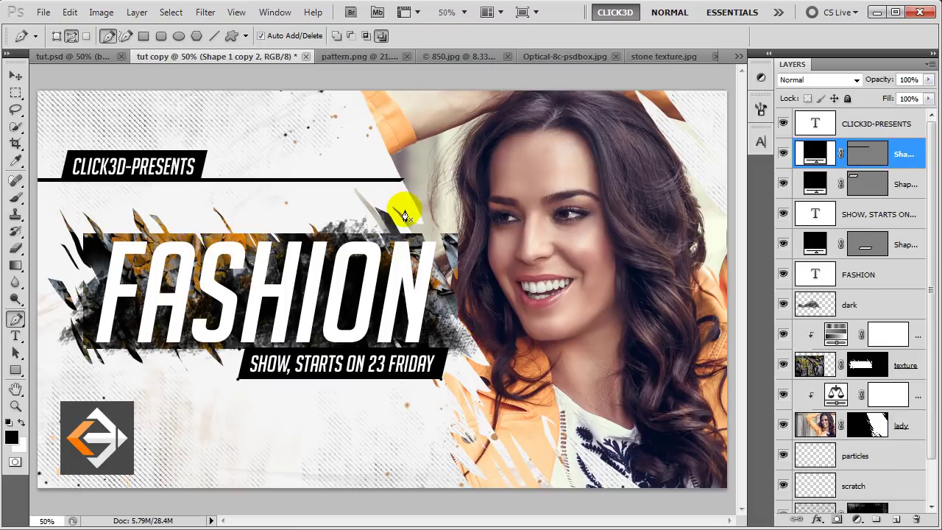
pyautogui.press('v')
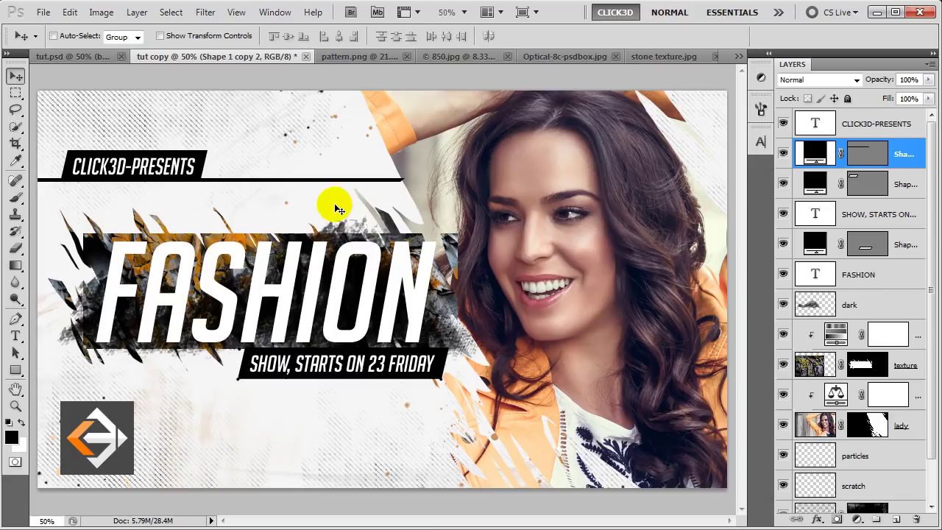
pyautogui.click(883, 123)
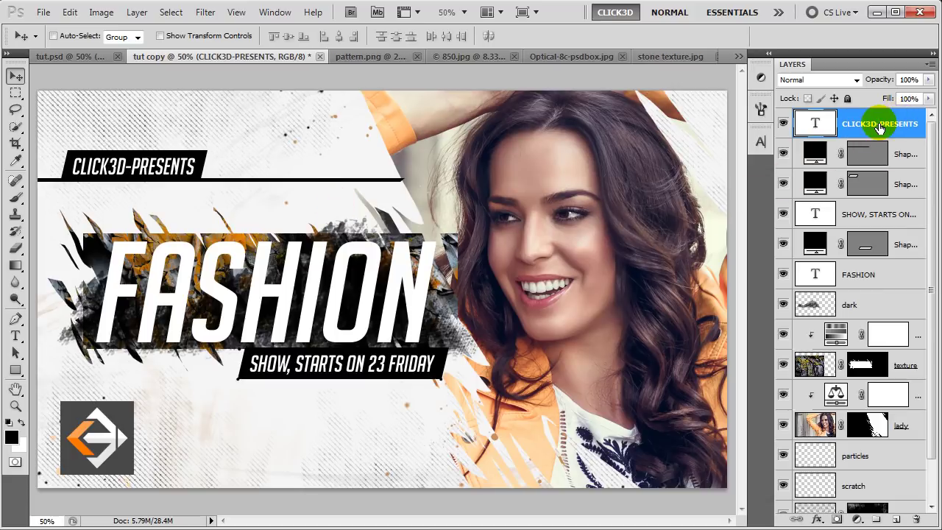
# Drag the blue lens flare image into the fashion banner as a new layer
pyautogui.click(566, 58)
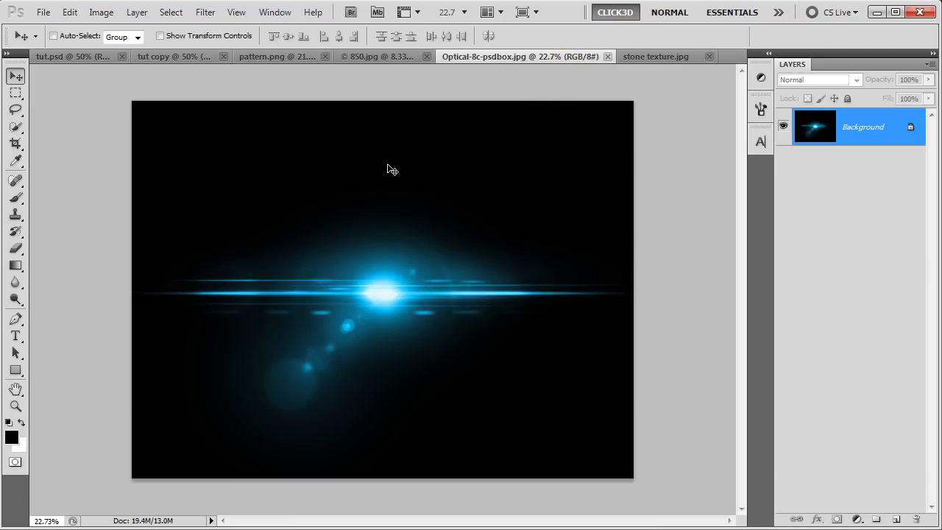
pyautogui.click(190, 56)
pyautogui.moveTo(306, 202); pyautogui.dragTo(366, 276)
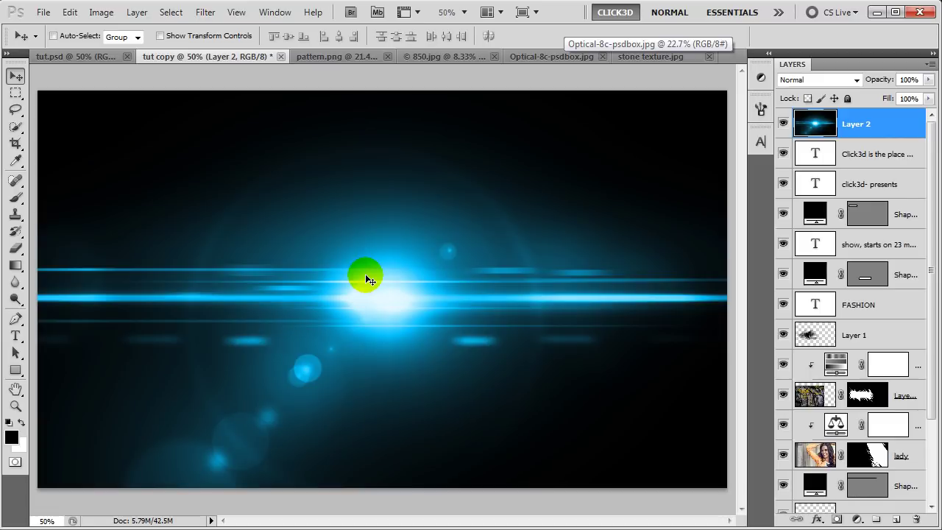
# Rotate the flare layer to 61.78° and scale it proportionally to 128%
pyautogui.hotkey('ctrl', 't')
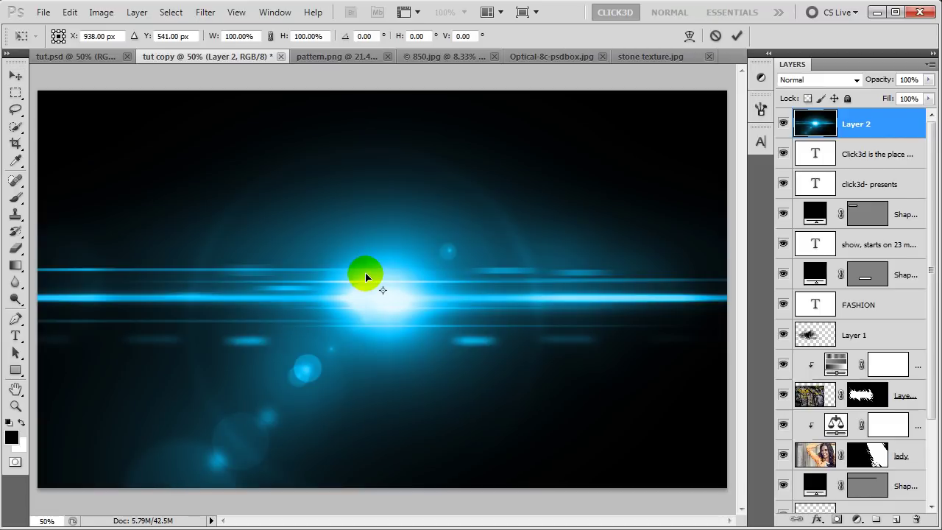
pyautogui.click(360, 36)
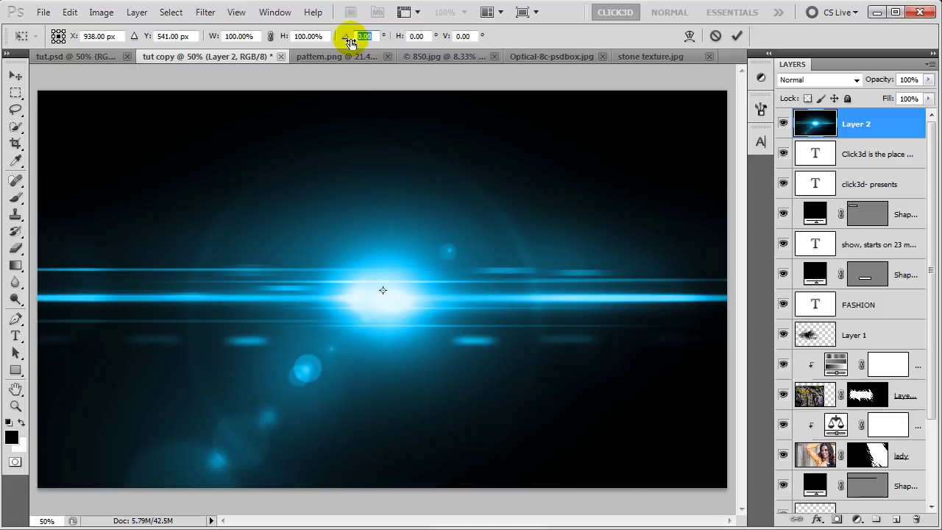
pyautogui.moveTo(350, 43); pyautogui.dragTo(350, 43)
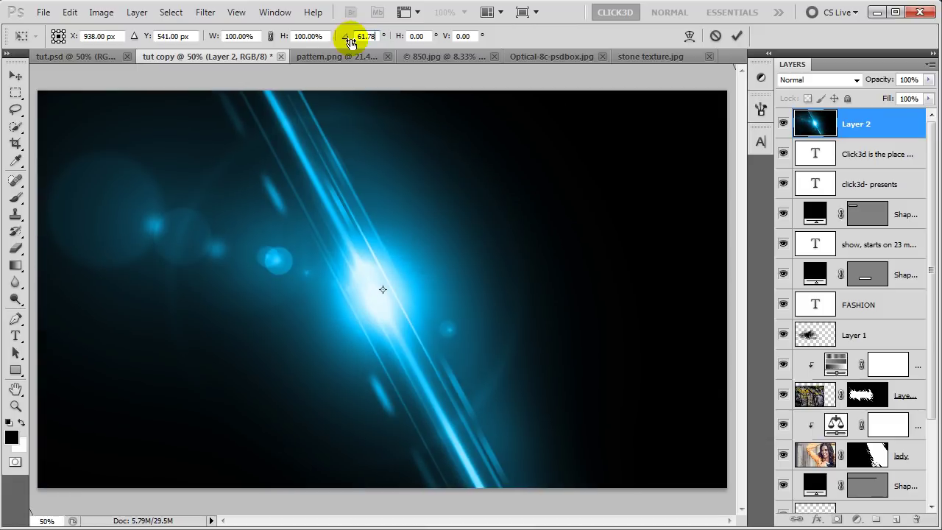
pyautogui.click(270, 36)
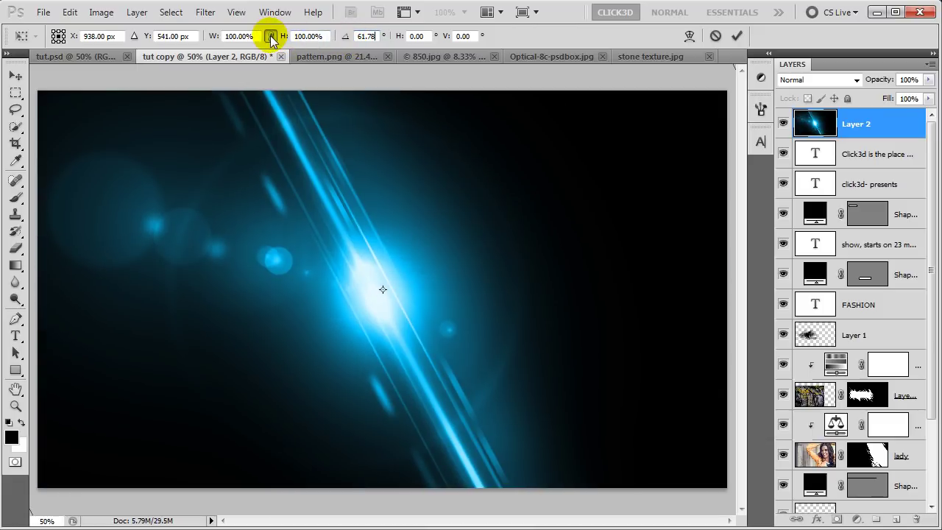
pyautogui.moveTo(252, 35); pyautogui.dragTo(222, 36)
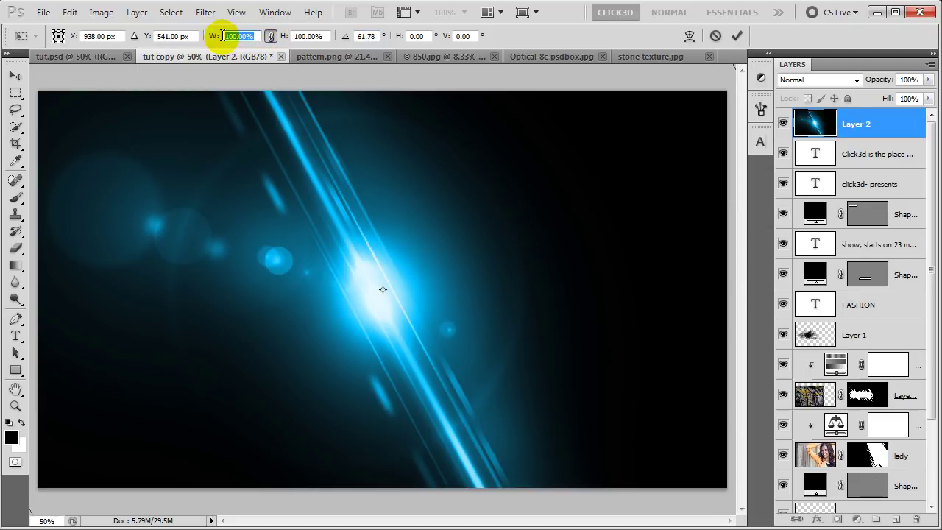
pyautogui.write('128')
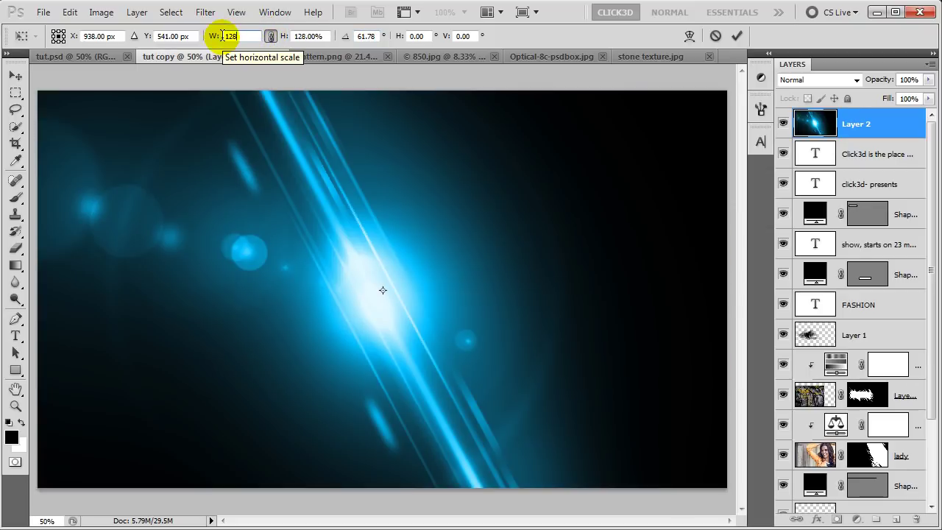
pyautogui.write('%')
pyautogui.click(276, 166)
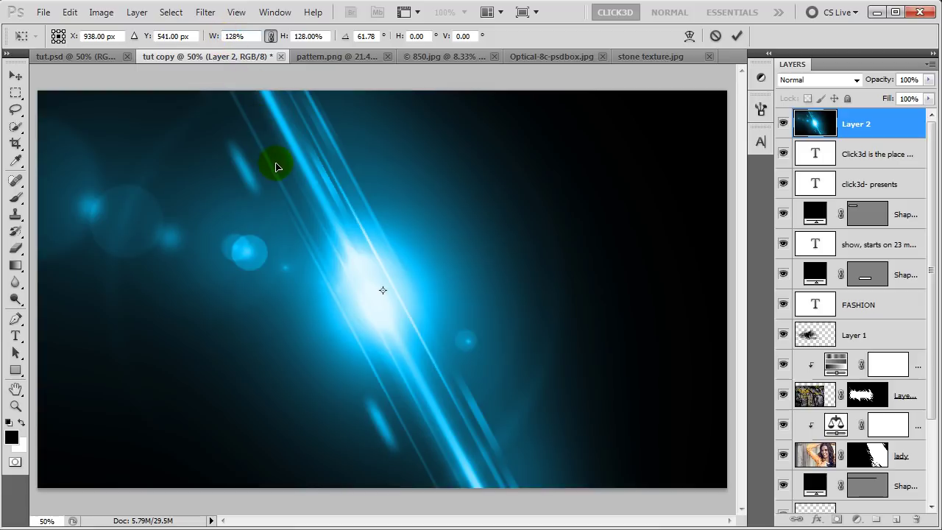
pyautogui.click(277, 169)
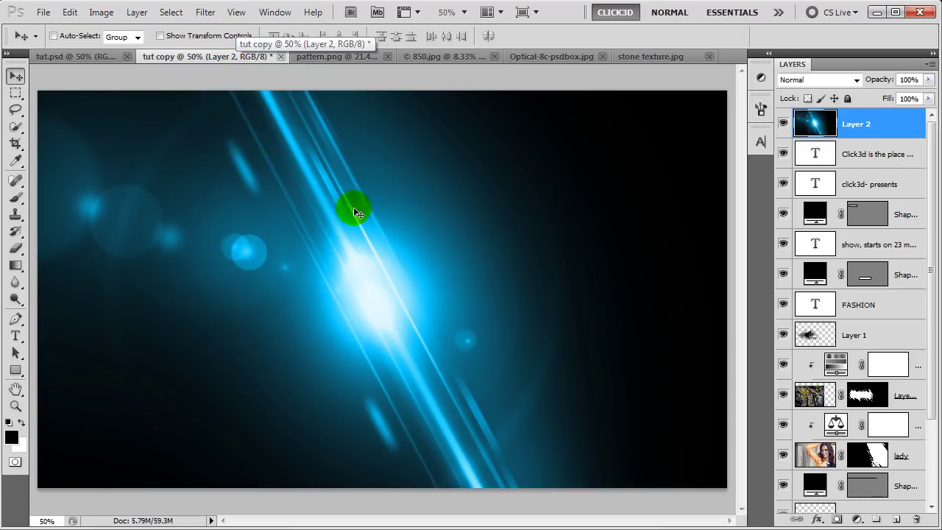
pyautogui.click(812, 80)
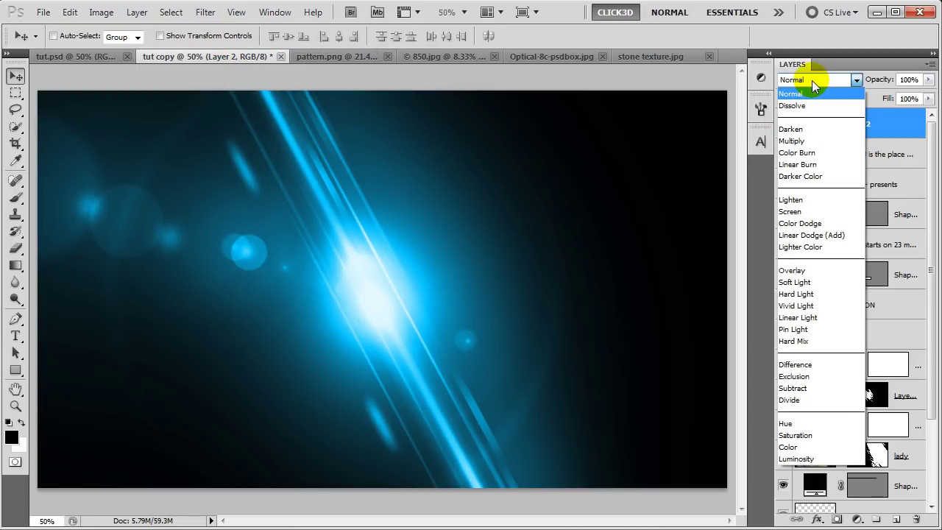
# Set Layer 2 to Screen blend mode and move the flare over the woman's face
pyautogui.click(799, 212)
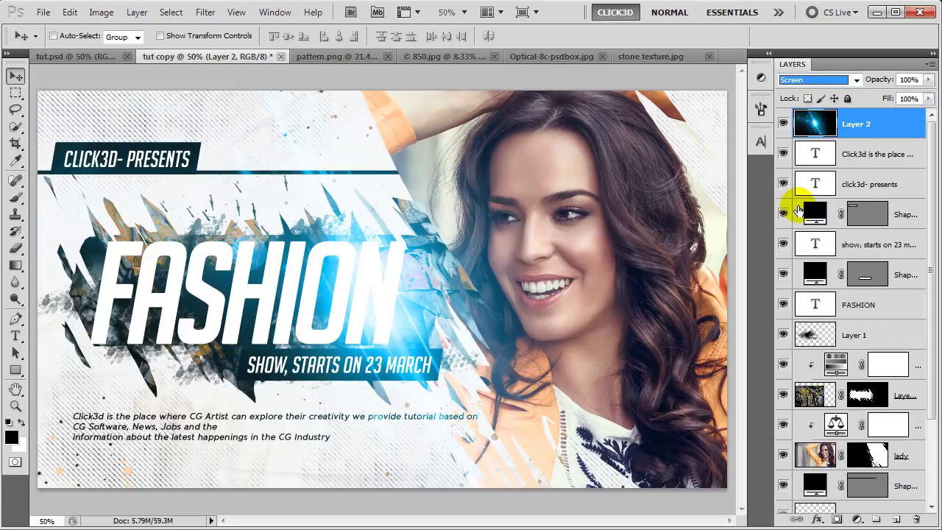
pyautogui.moveTo(378, 289)
pyautogui.mouseDown()
pyautogui.moveTo(431, 217)
pyautogui.moveTo(431, 242)
pyautogui.mouseUp()
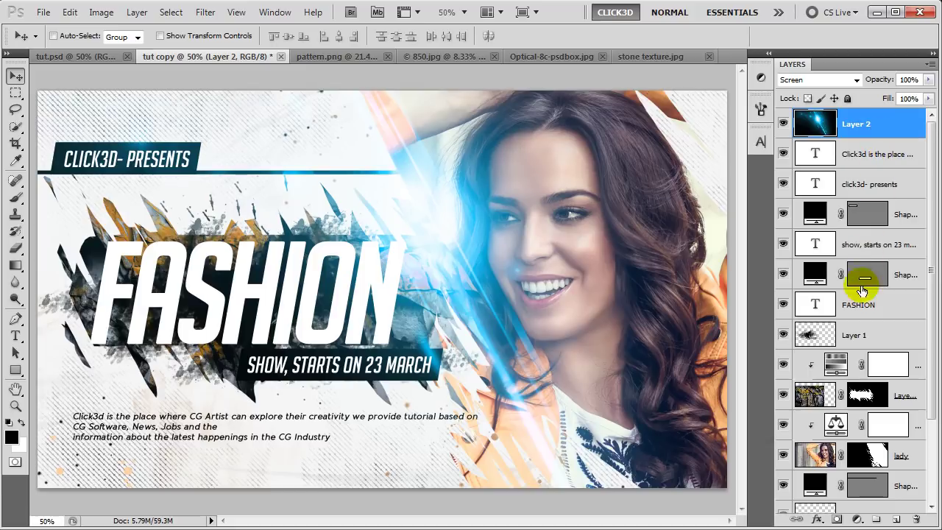
pyautogui.click(856, 519)
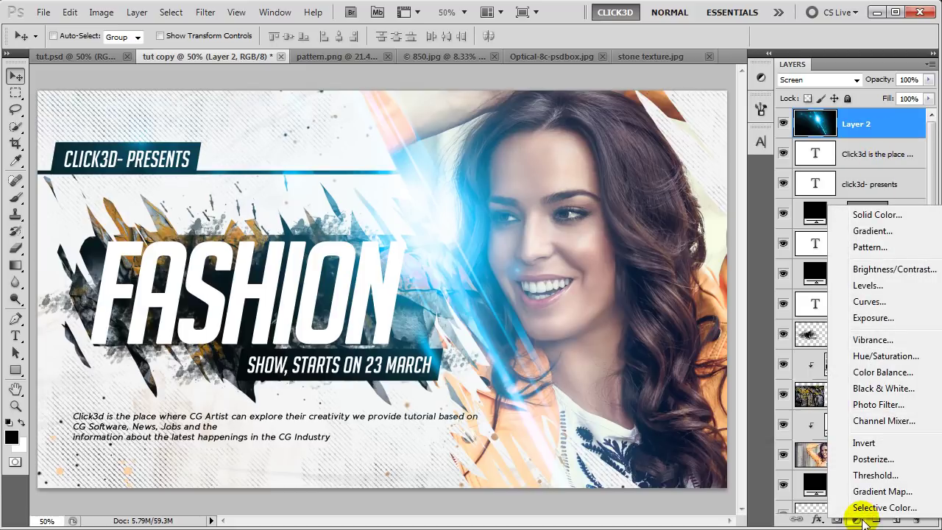
# Clip a Hue/Saturation adjustment to Layer 2 with Hue -162, turning the flare orange
pyautogui.click(876, 357)
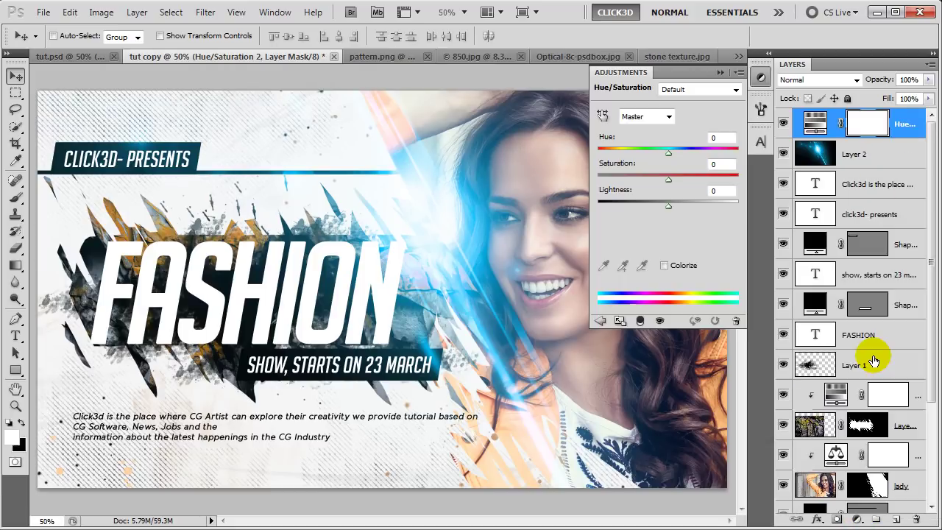
pyautogui.click(639, 322)
pyautogui.moveTo(668, 152); pyautogui.dragTo(605, 156)
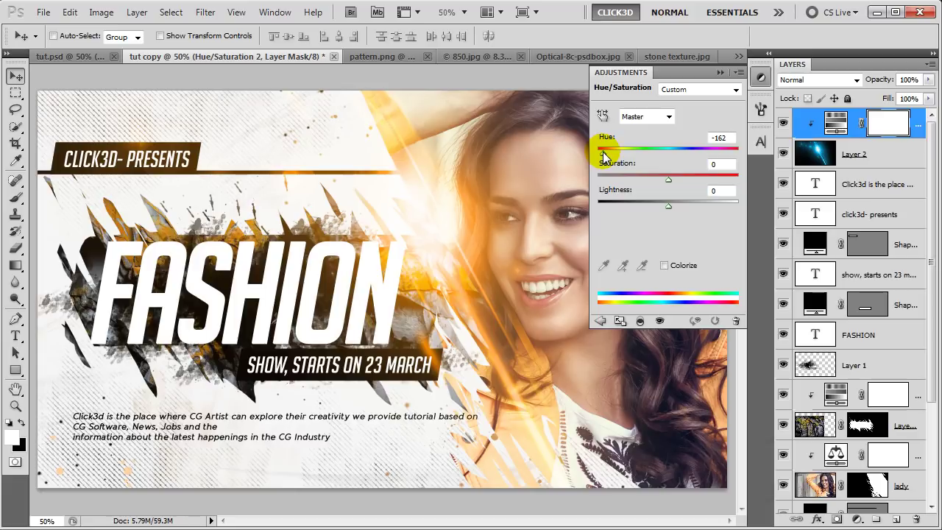
pyautogui.click(720, 72)
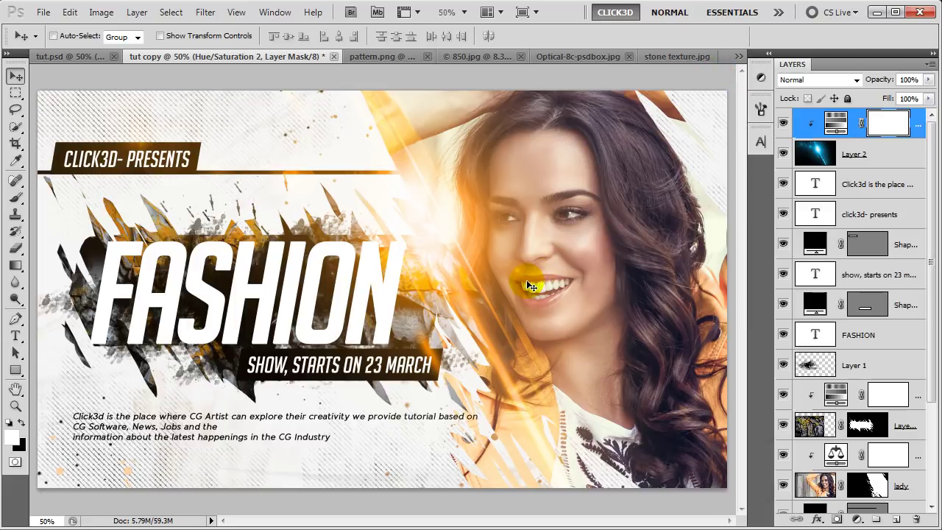
pyautogui.click(903, 152)
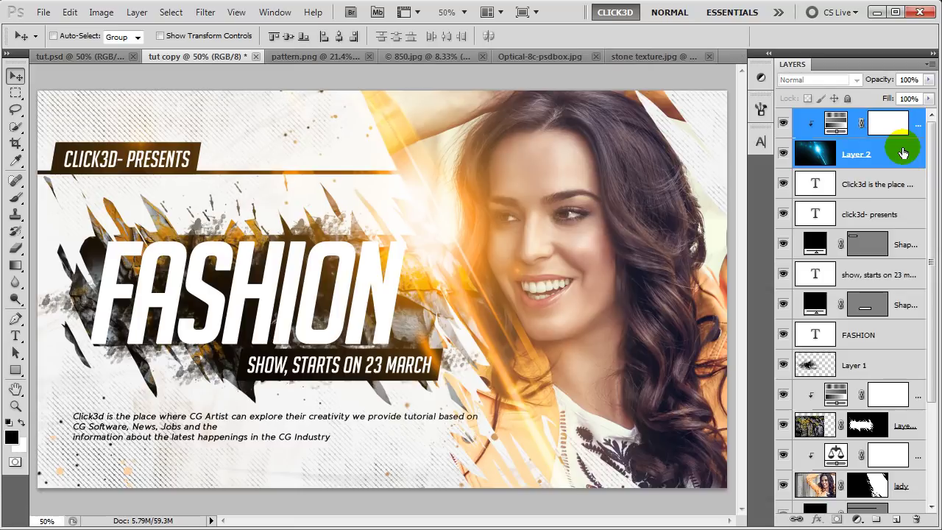
# Duplicate Layer 2 with its Hue/Saturation adjustment and move the copy over the FASHION title
pyautogui.moveTo(902, 152); pyautogui.dragTo(895, 519)
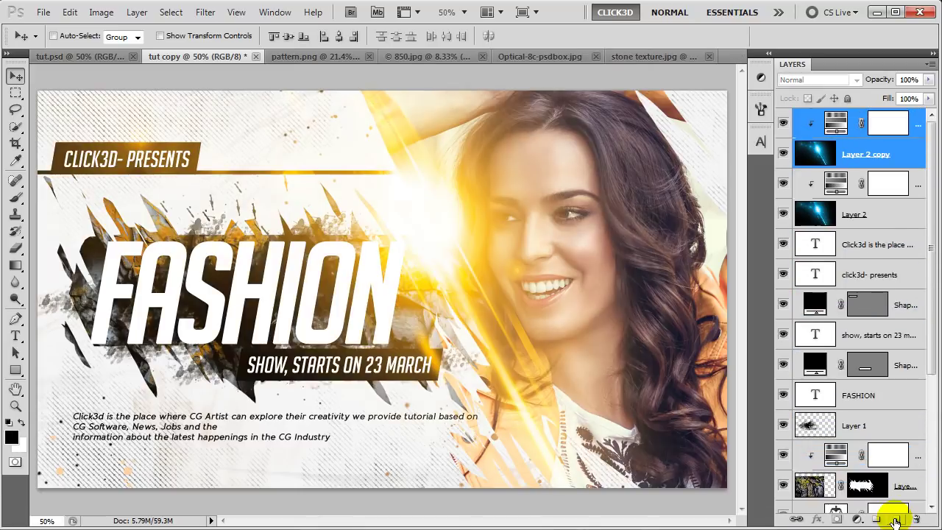
pyautogui.click(903, 157)
pyautogui.moveTo(530, 393)
pyautogui.mouseDown()
pyautogui.moveTo(128, 344)
pyautogui.moveTo(98, 281)
pyautogui.moveTo(110, 315)
pyautogui.moveTo(127, 321)
pyautogui.mouseUp()
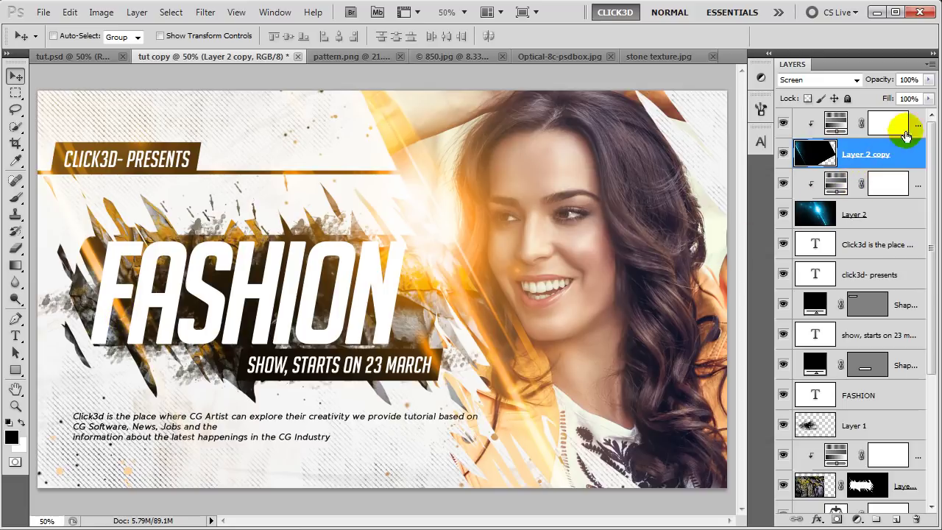
pyautogui.click(916, 122)
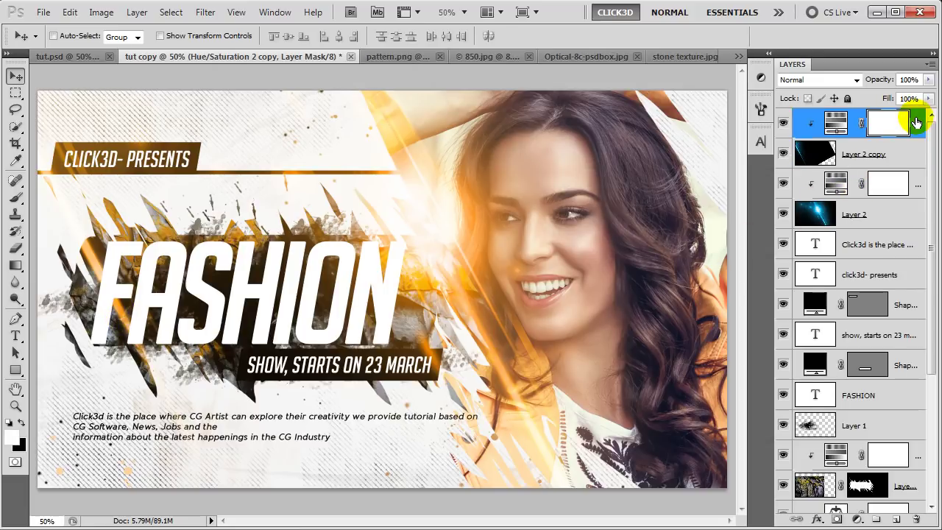
# Stamp all visible layers into a merged Layer 3 set to Linear Light
pyautogui.hotkey('ctrl', 'shift', 'alt', 'e')
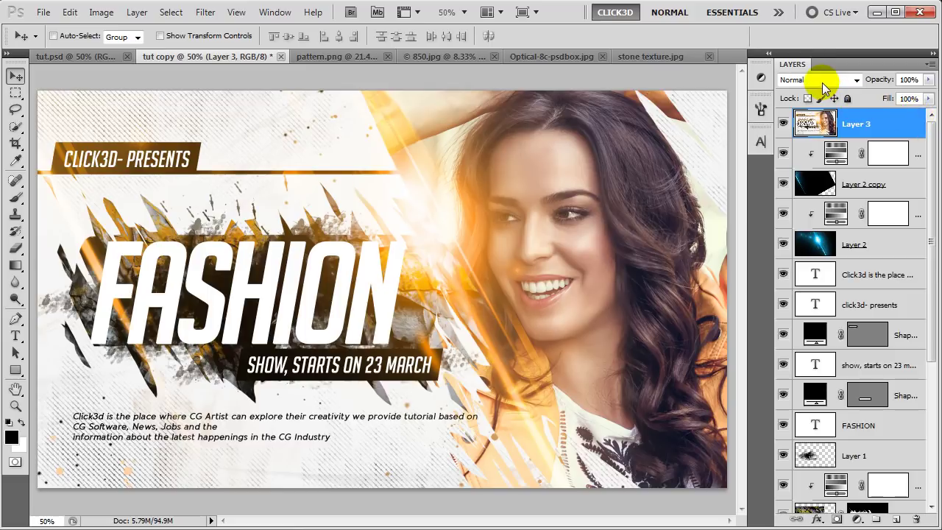
pyautogui.click(822, 81)
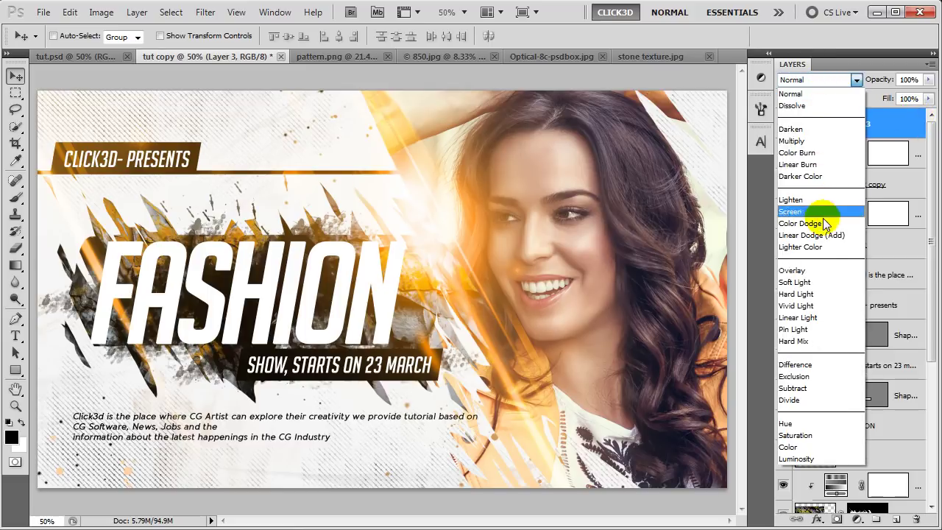
pyautogui.click(819, 316)
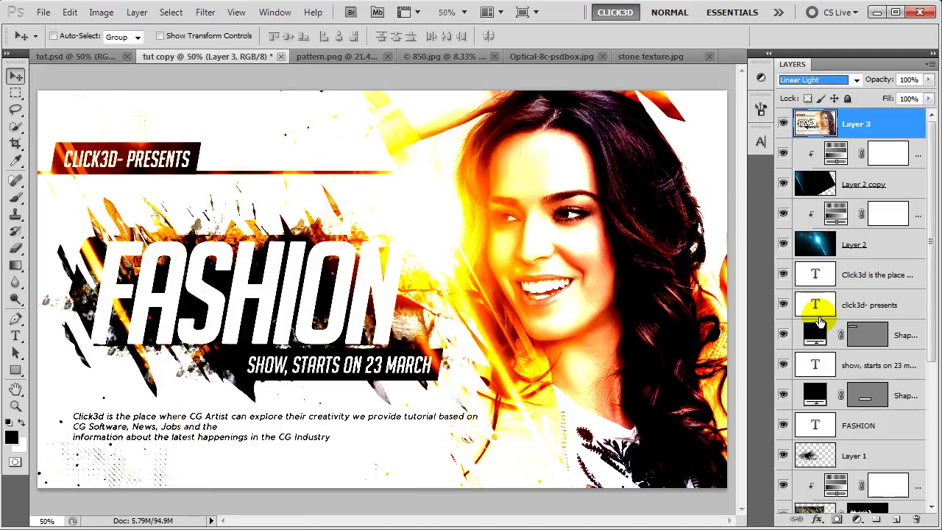
# Apply a High Pass filter with 0.8 pixel radius to Layer 3
pyautogui.click(204, 12)
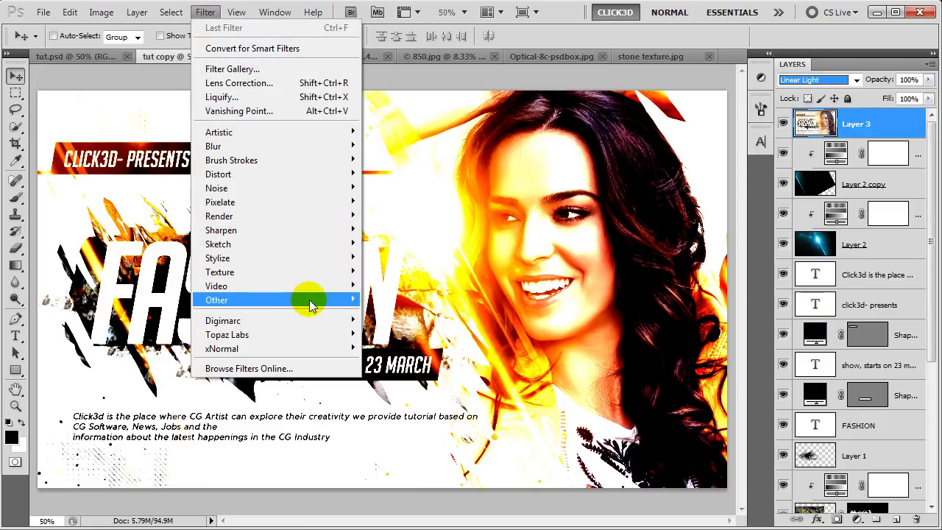
pyautogui.click(390, 313)
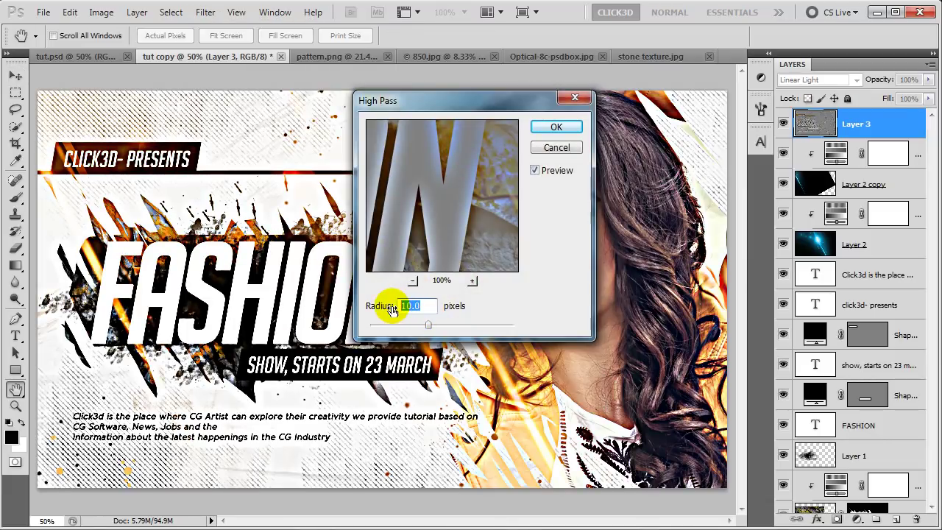
pyautogui.write('.8')
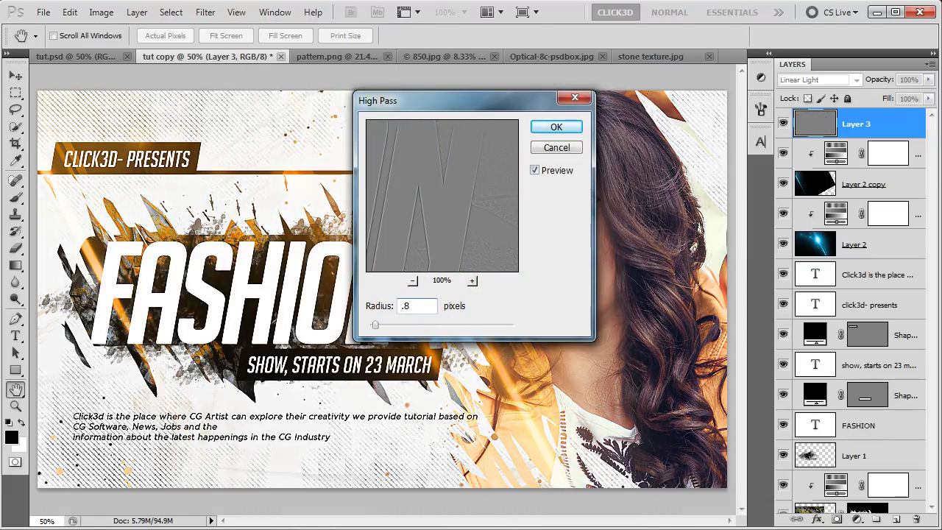
pyautogui.click(572, 127)
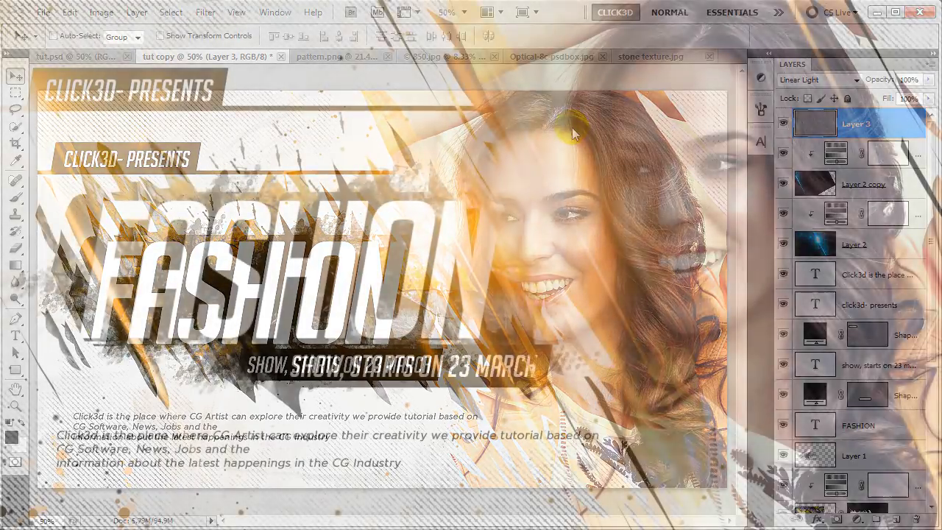